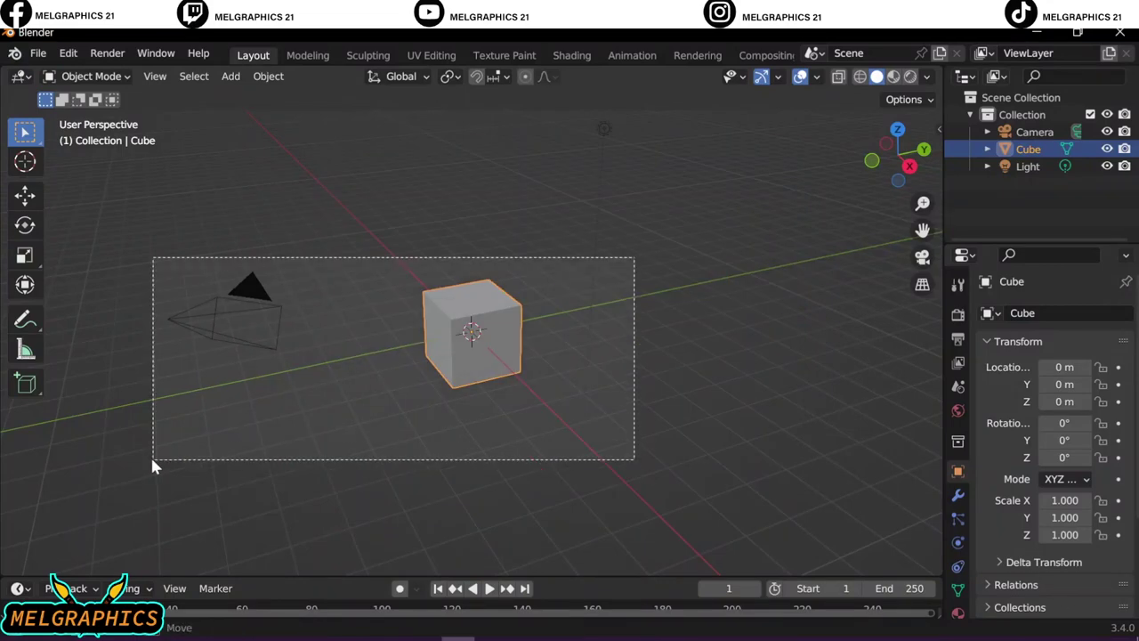
# Delete the default objects and add a cube at the origin in front view
pyautogui.press('Delete')
pyautogui.press('KP_1')
pyautogui.hotkey('shift', 'a')
pyautogui.click(400, 304)
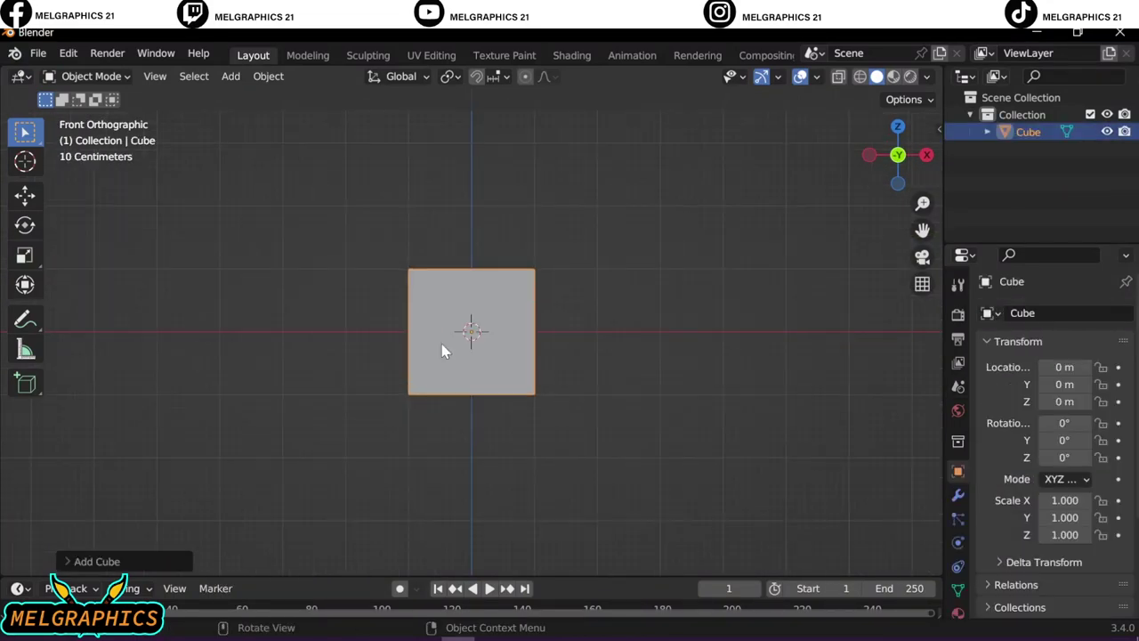
pyautogui.scroll(2, 430, 354)
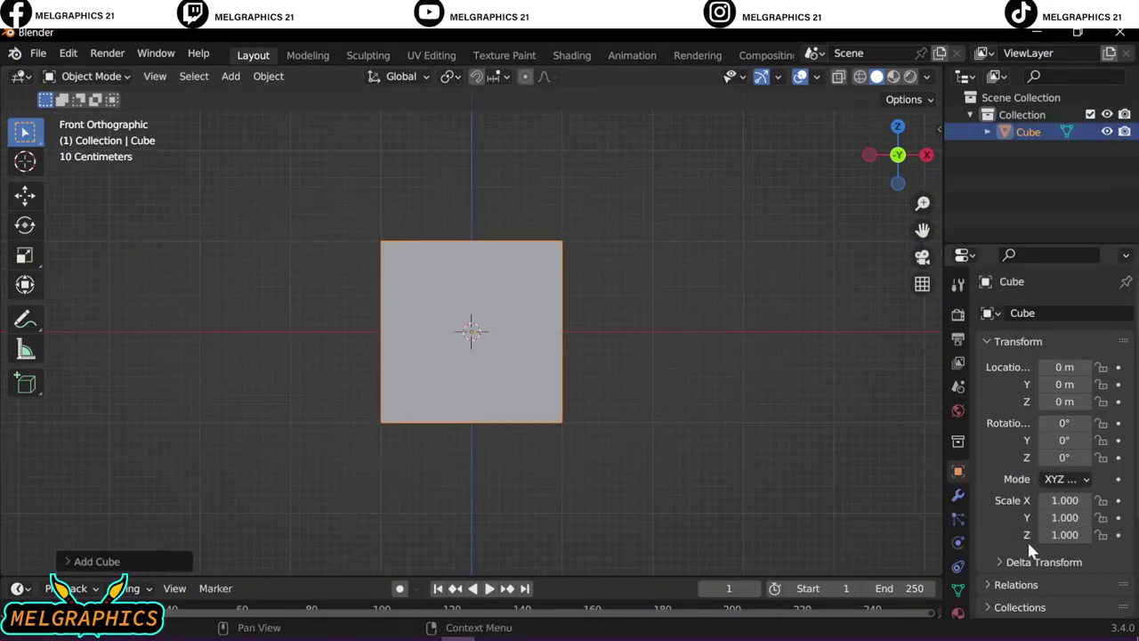
# Try a taller bevelled cube with 7 segments, then undo the bevel and delete the cube
pyautogui.moveTo(1065, 534); pyautogui.dragTo(1099, 534)
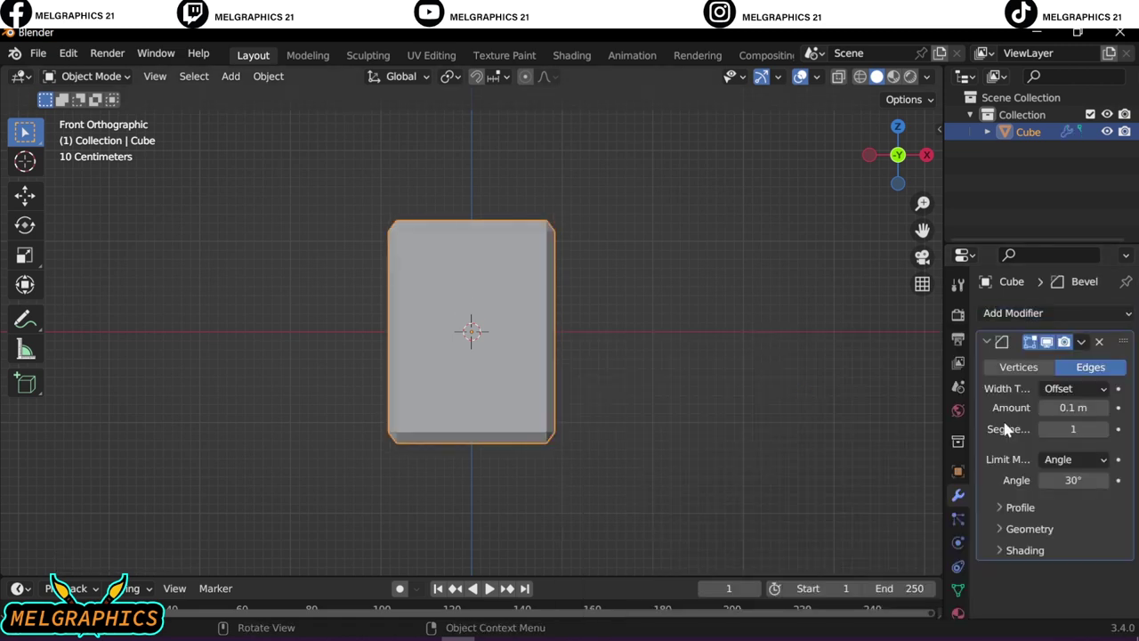
pyautogui.moveTo(1065, 408)
pyautogui.mouseDown()
pyautogui.moveTo(1101, 408)
pyautogui.moveTo(1079, 408)
pyautogui.mouseUp()
pyautogui.moveTo(1064, 428)
pyautogui.mouseDown()
pyautogui.moveTo(1100, 429)
pyautogui.moveTo(1041, 429)
pyautogui.mouseUp()
pyautogui.moveTo(516, 356); pyautogui.dragTo(372, 472, button='middle')
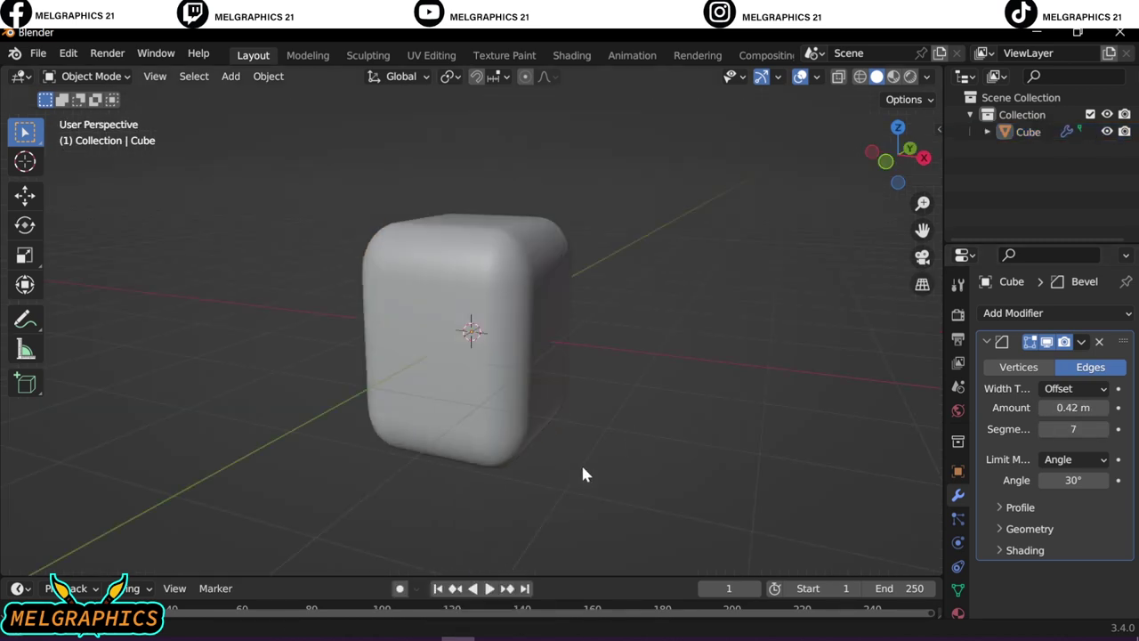
pyautogui.press('KP_1')
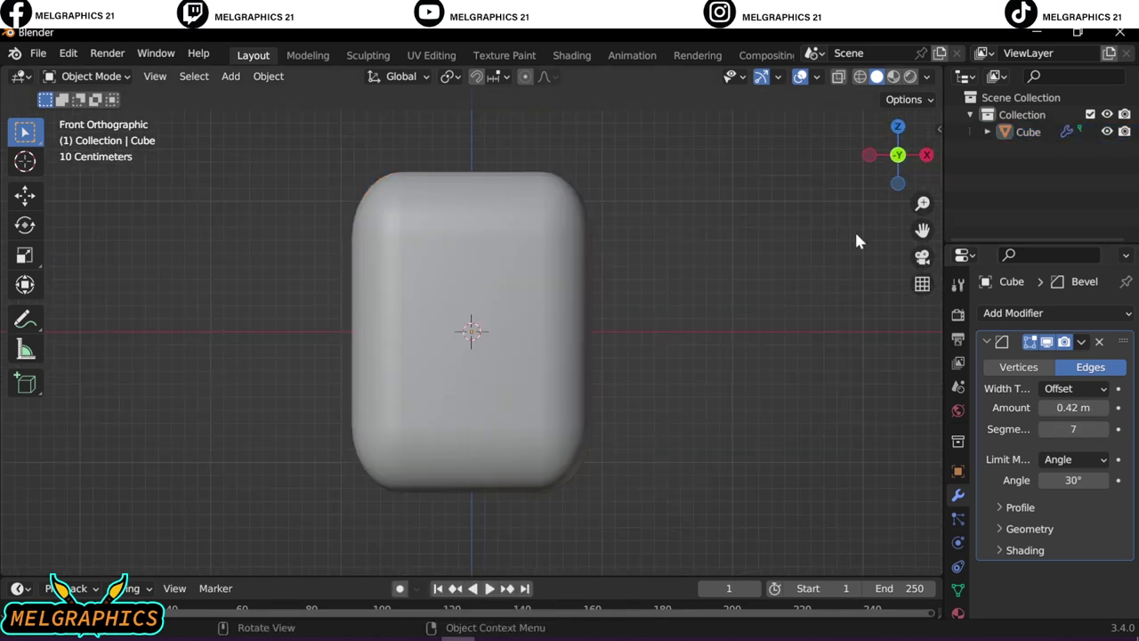
pyautogui.hotkey('ctrl', 'z')
pyautogui.hotkey('ctrl', 'z')
pyautogui.hotkey('ctrl', 'z')
pyautogui.hotkey('ctrl', 'z')
pyautogui.press('Delete')
pyautogui.hotkey('shift', 'a')
# Add a UV sphere, scale it to X 1.24 and Z 1.52, and shade it smooth
pyautogui.click(819, 240)
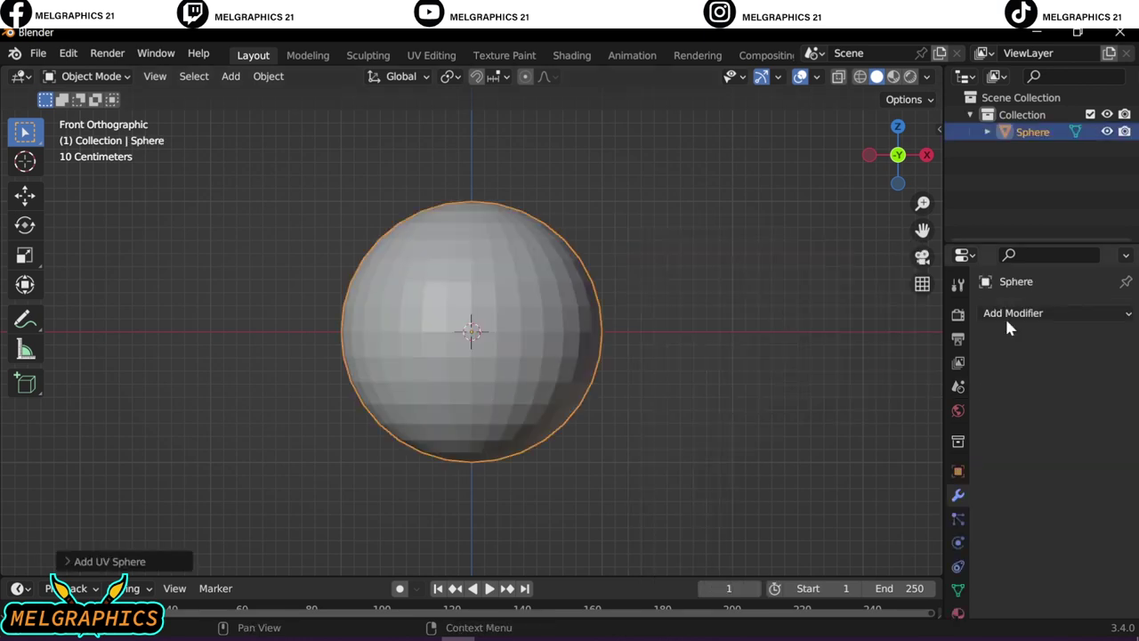
pyautogui.click(958, 472)
pyautogui.moveTo(1064, 534); pyautogui.dragTo(1103, 534)
pyautogui.moveTo(1064, 500); pyautogui.dragTo(1082, 534)
pyautogui.rightClick(512, 306)
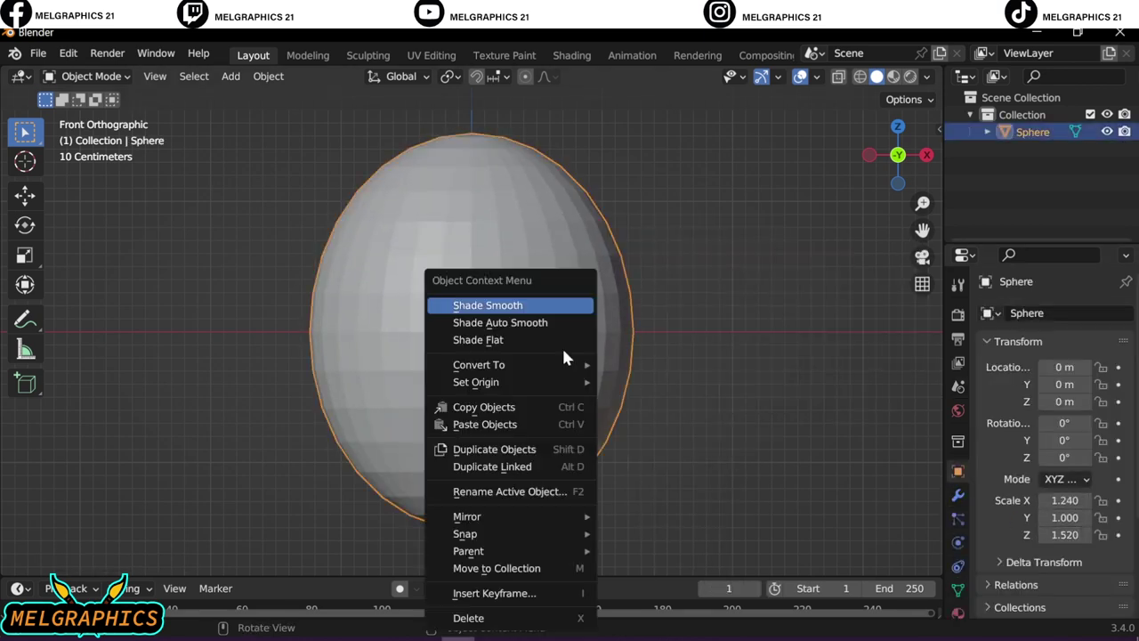
pyautogui.click(508, 305)
# Grab-sculpt the sphere's top broader with a 433 px brush, then return to Object Mode
pyautogui.click(93, 77)
pyautogui.click(89, 135)
pyautogui.press('g')
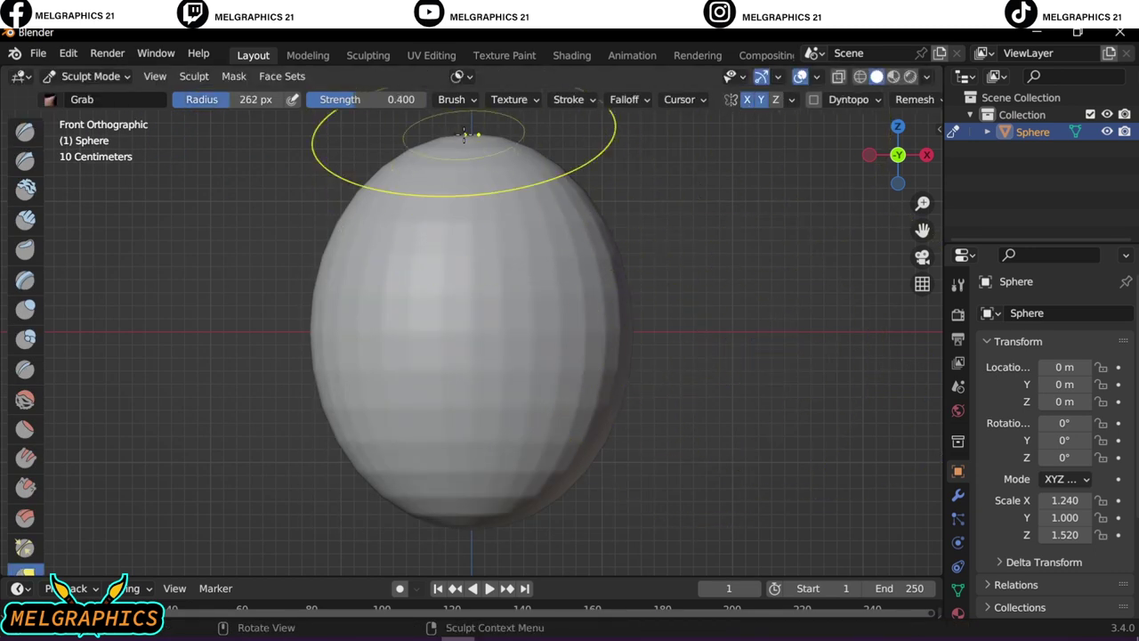
pyautogui.press('f')
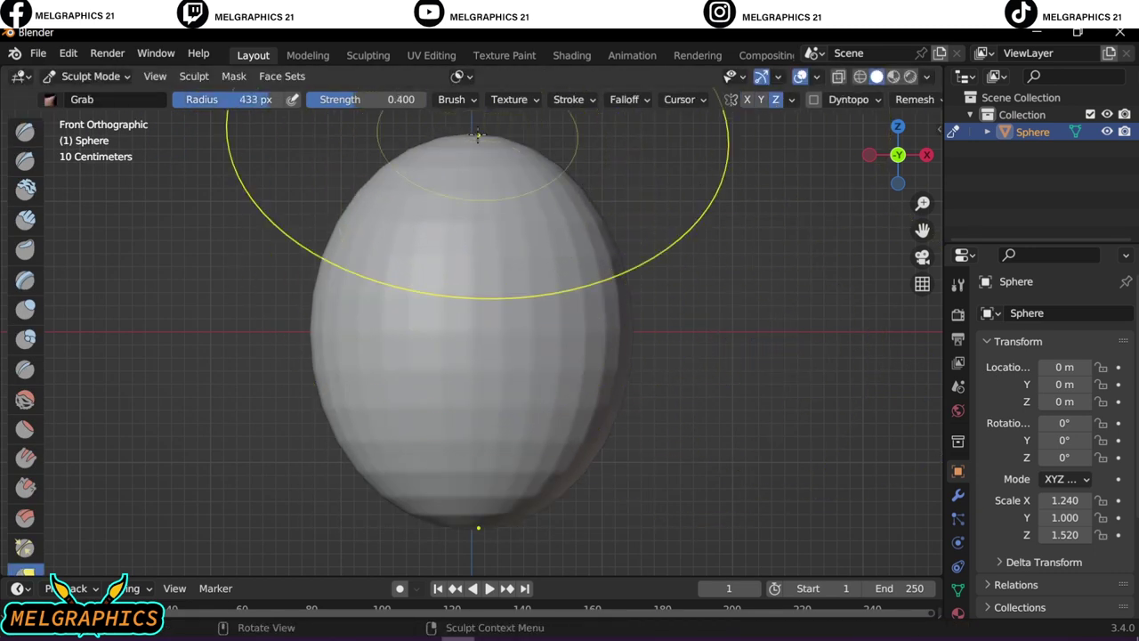
pyautogui.click(581, 271)
pyautogui.hotkey('ctrl', 'z')
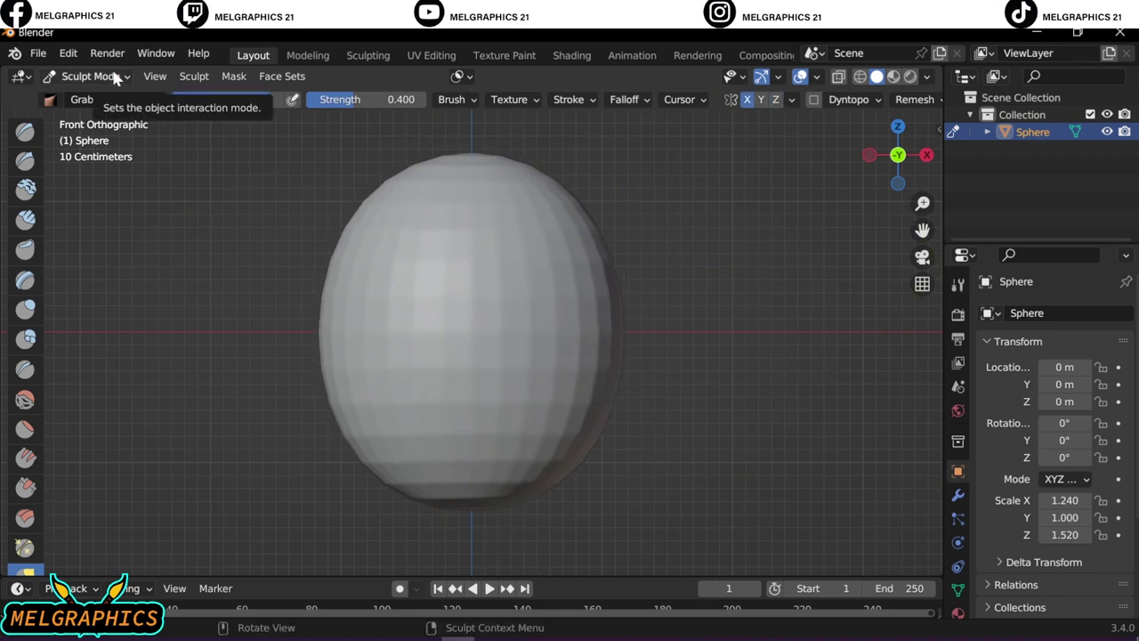
pyautogui.click(105, 74)
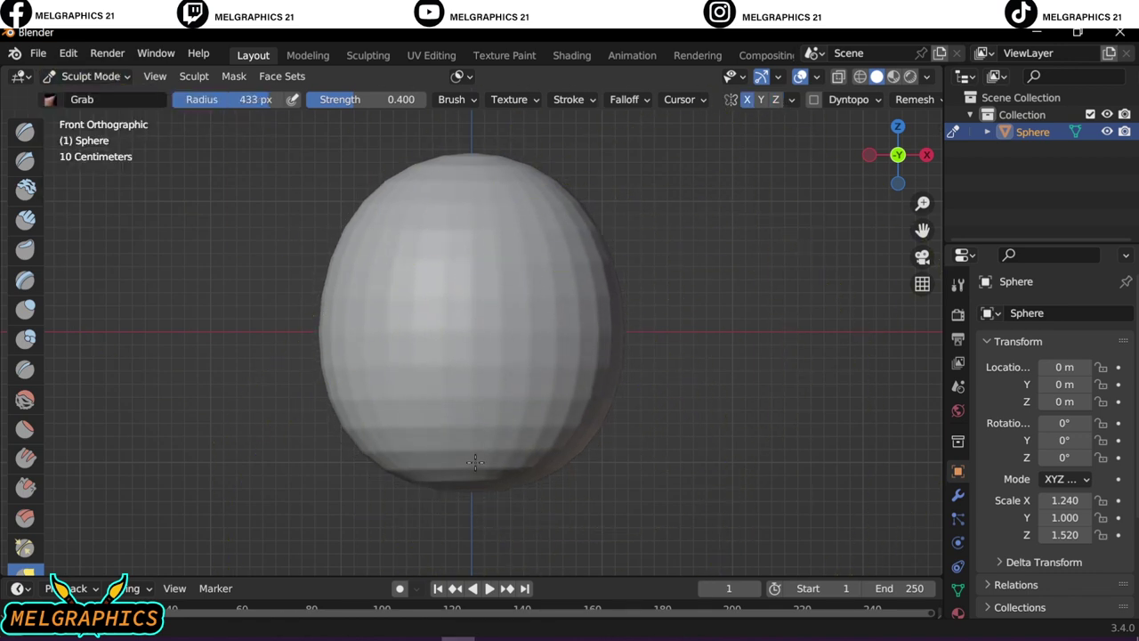
pyautogui.click(93, 77)
pyautogui.click(89, 96)
pyautogui.rightClick(480, 364)
pyautogui.moveTo(481, 364)
pyautogui.mouseDown(button='middle')
pyautogui.moveTo(412, 381)
pyautogui.moveTo(560, 465)
pyautogui.mouseUp(button='middle')
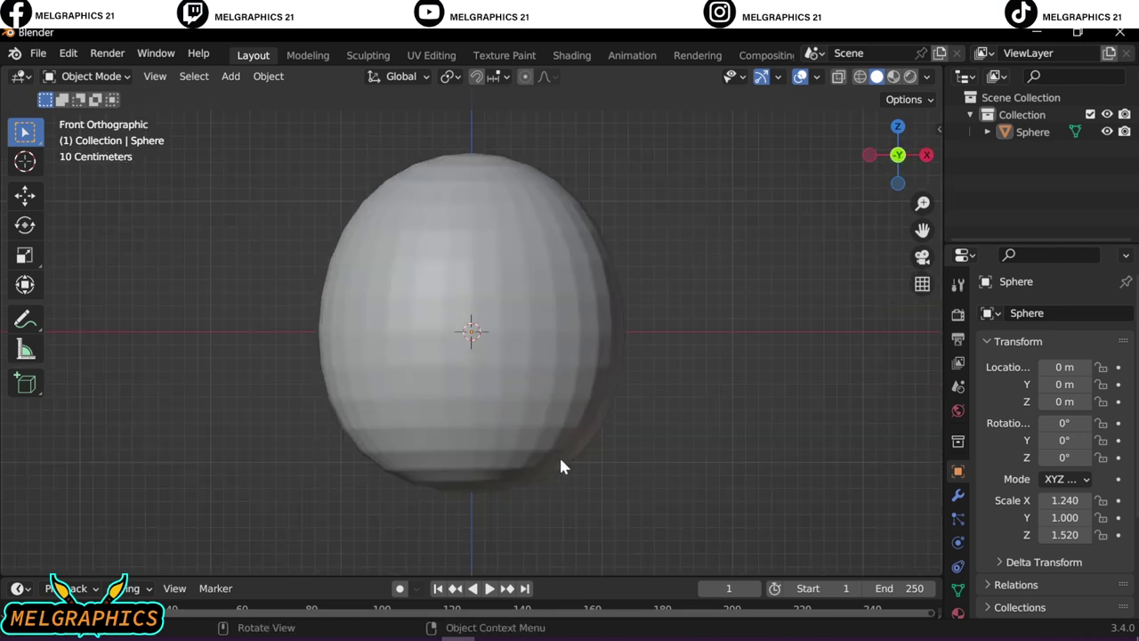
# Add a small sphere scaled to 0.338 and place it under the body's lower right
pyautogui.hotkey('shift', 'a')
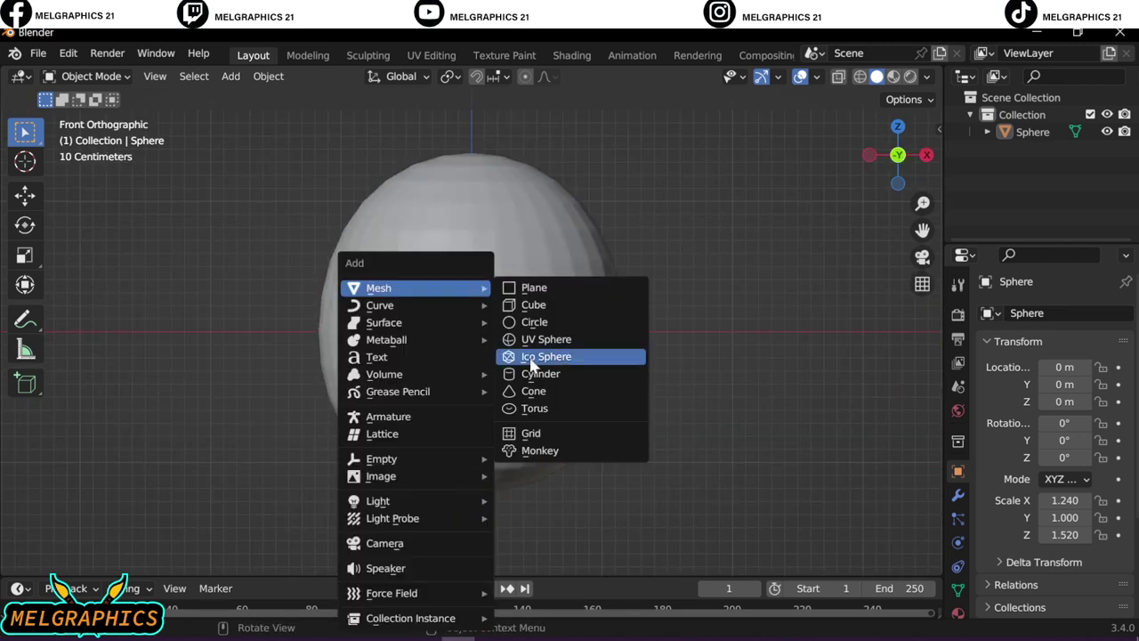
pyautogui.click(551, 356)
pyautogui.press('s')
pyautogui.click(512, 295)
pyautogui.press('g')
pyautogui.press('x')
pyautogui.click(561, 321)
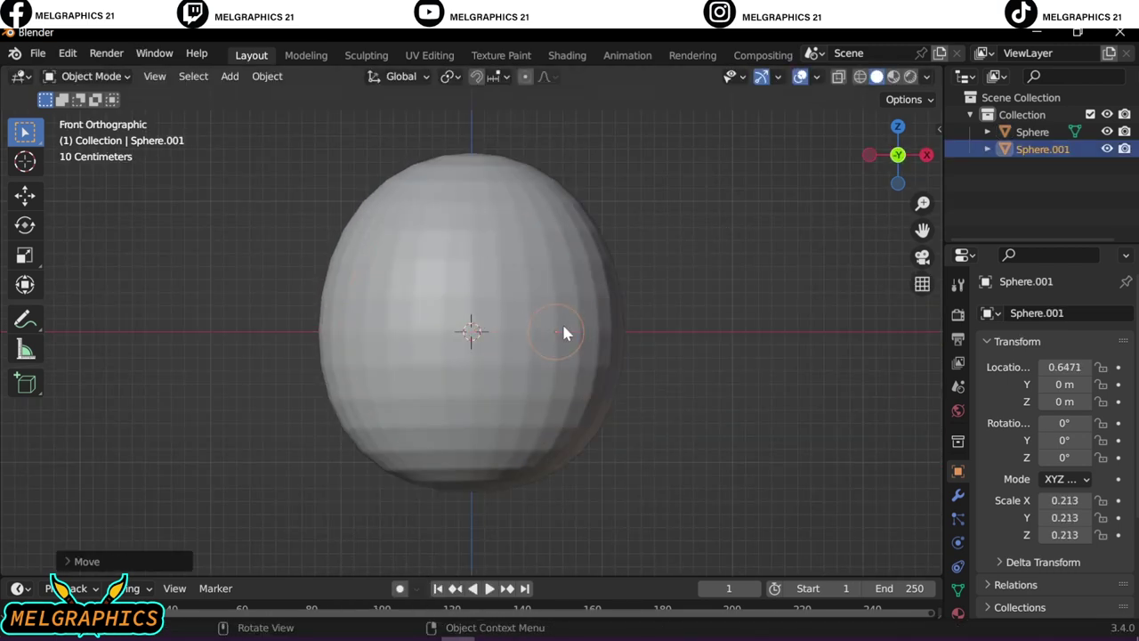
pyautogui.press('g')
pyautogui.press('z')
pyautogui.click(559, 476)
pyautogui.press('s')
pyautogui.click(578, 496)
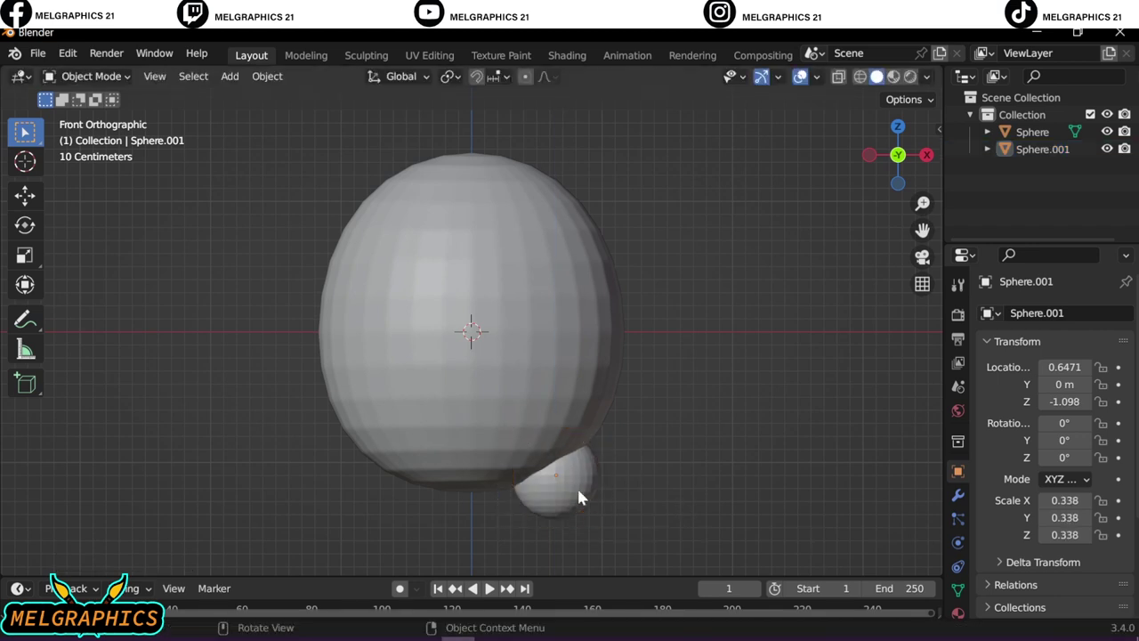
# Grab-sculpt the small sphere into a pointed teardrop using 176 px and 141 px brushes
pyautogui.click(114, 77)
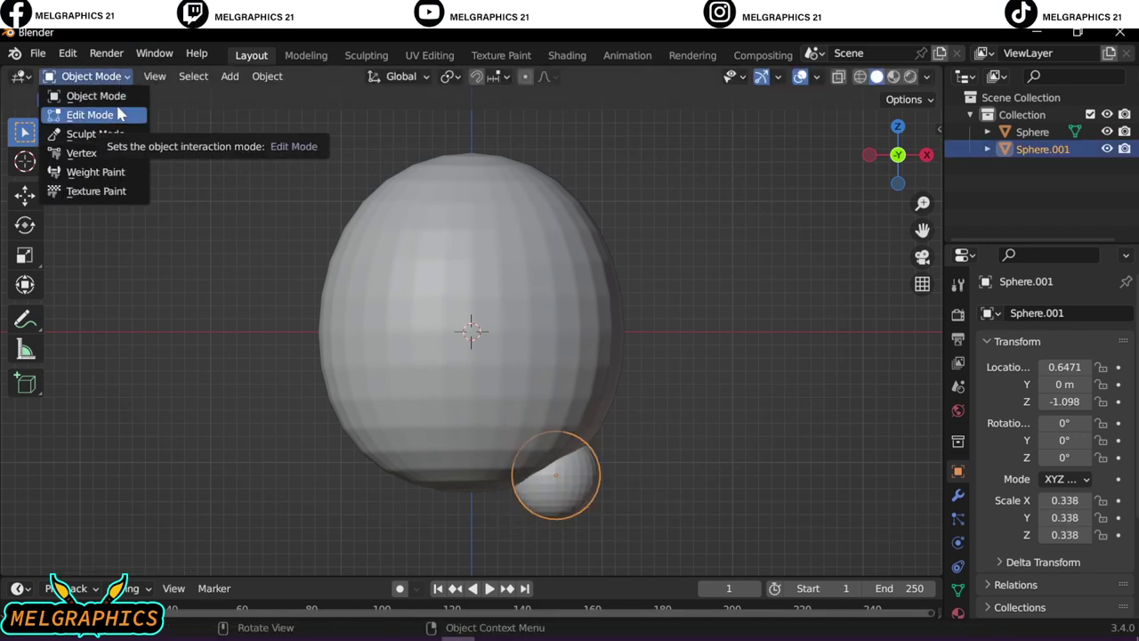
pyautogui.click(95, 133)
pyautogui.press('f')
pyautogui.click(606, 458)
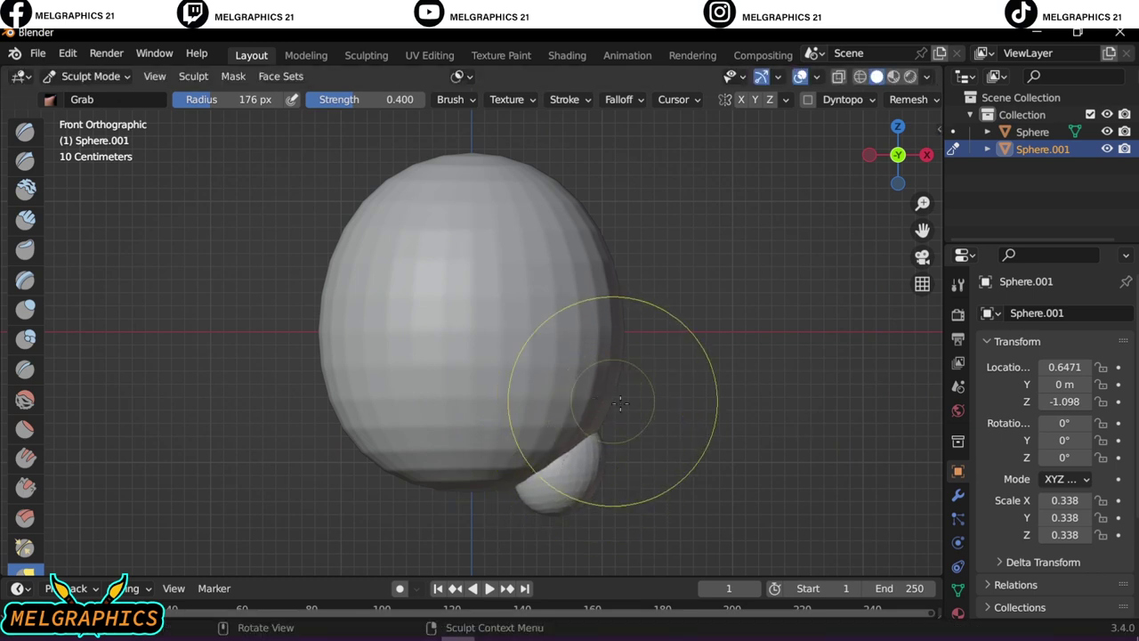
pyautogui.scroll(-3, 561, 454)
pyautogui.scroll(6, 711, 356)
pyautogui.scroll(-2, 577, 433)
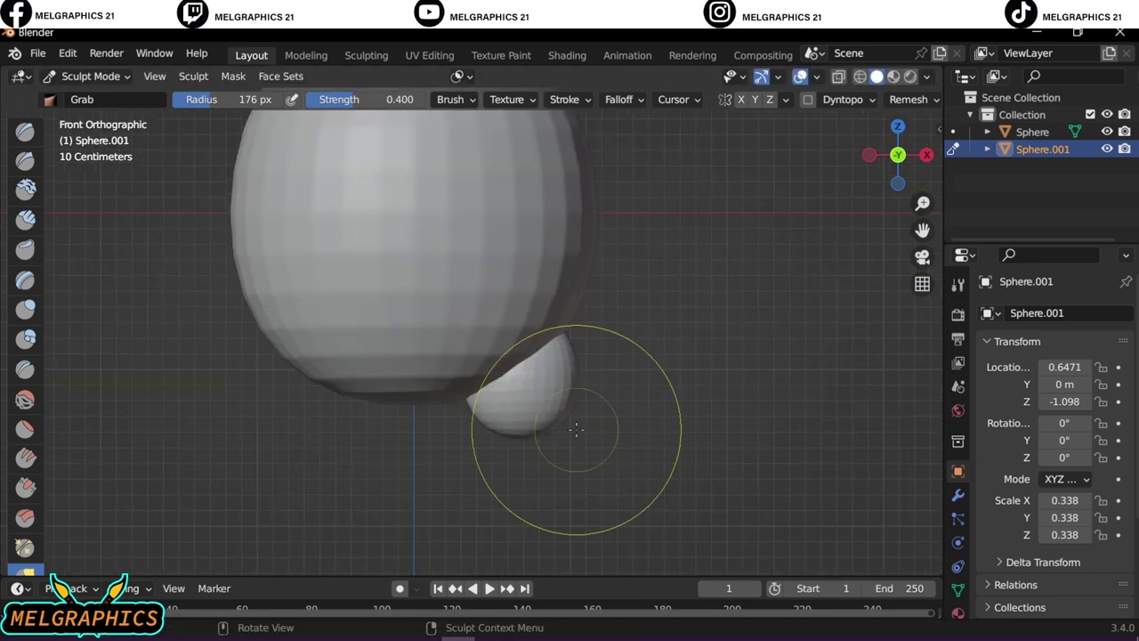
pyautogui.scroll(4, 461, 429)
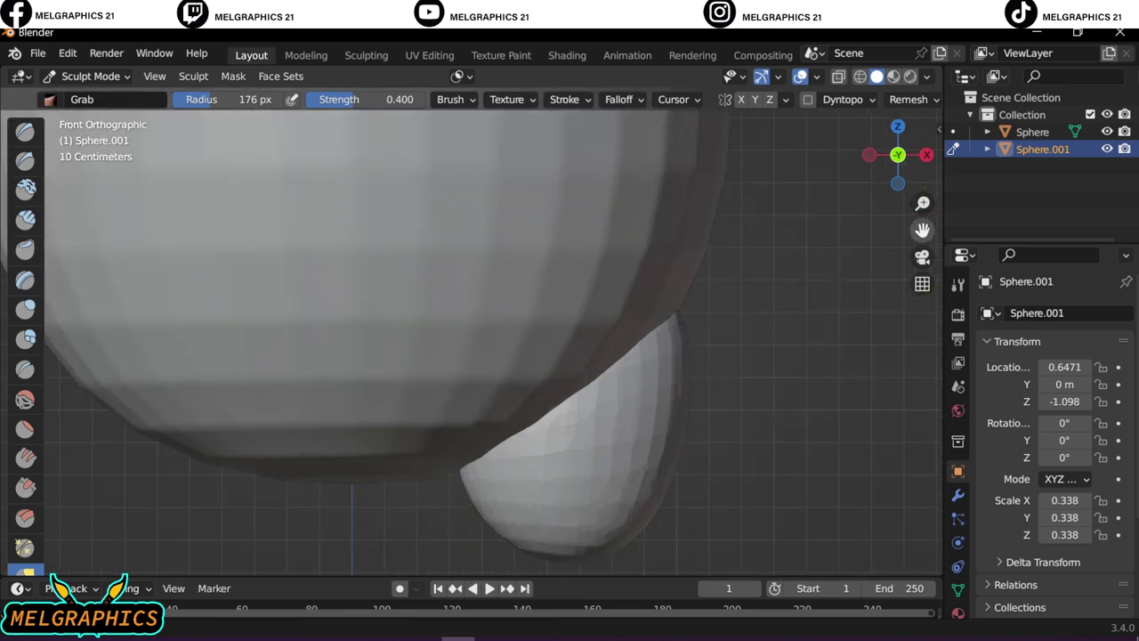
pyautogui.press('f')
pyautogui.click(599, 436)
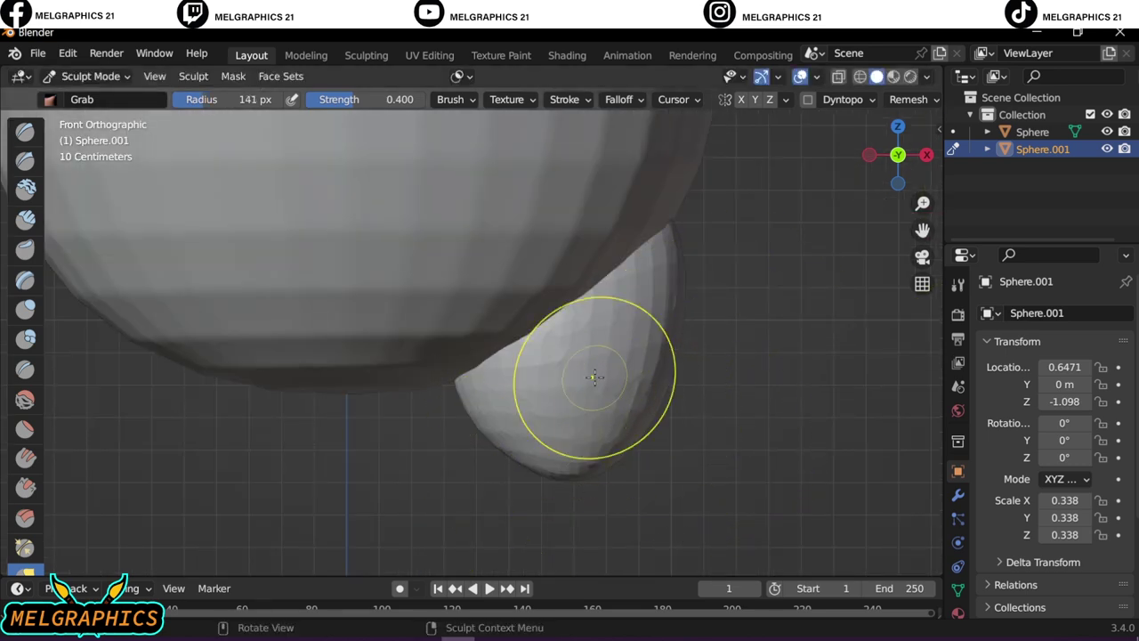
# Undo a trial crease dent, check the right-side view, and return to Object Mode
pyautogui.hotkey('shift', 'x')
pyautogui.hotkey('ctrl', 'z')
pyautogui.press('g')
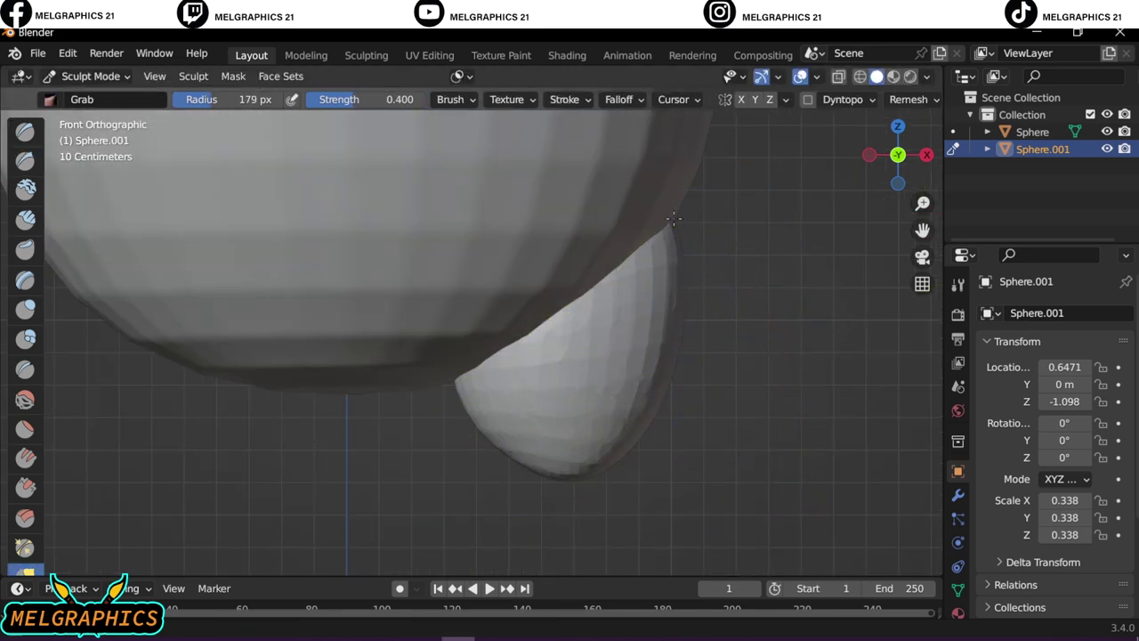
pyautogui.press('KP_3')
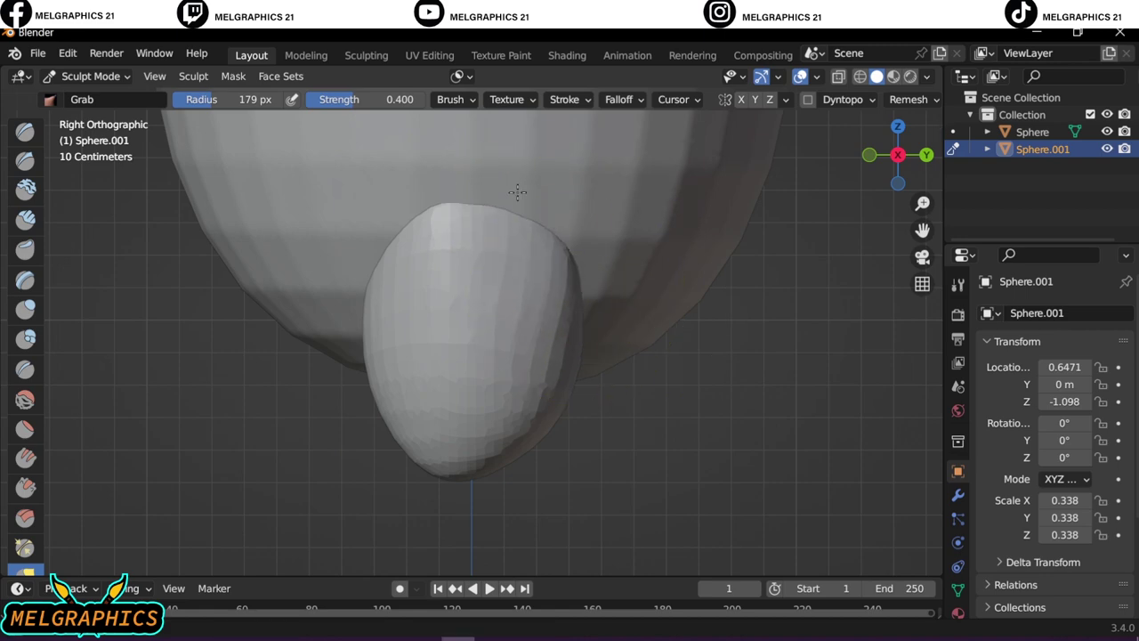
pyautogui.press('KP_1')
pyautogui.scroll(3, 775, 330)
pyautogui.click(89, 75)
pyautogui.click(96, 97)
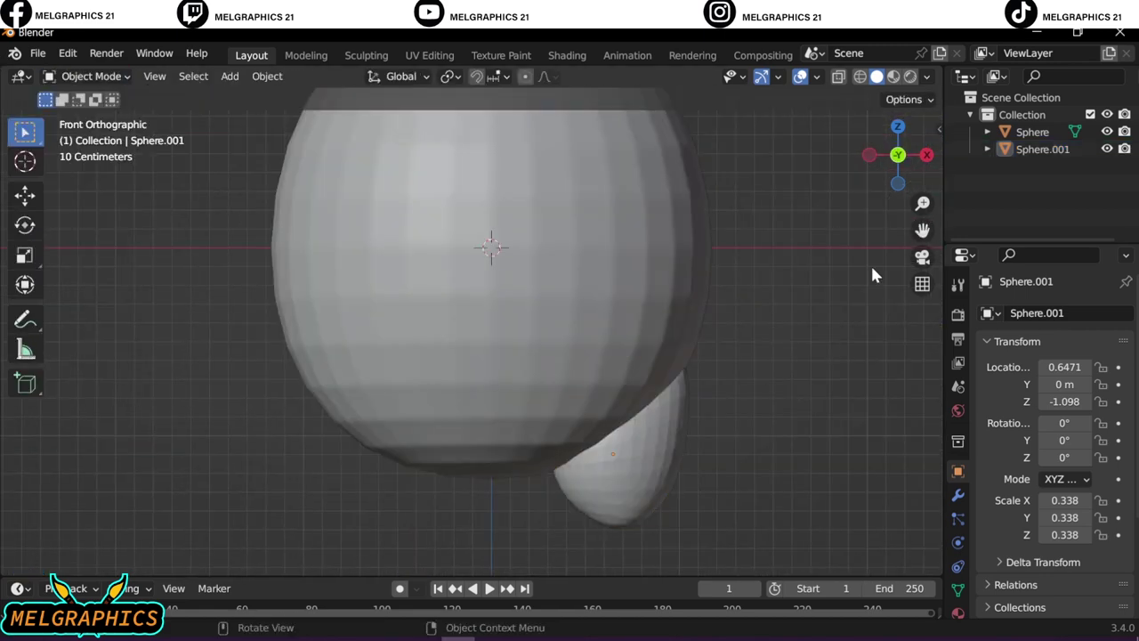
pyautogui.hotkey('shift', 'a')
# Add a third sphere, shrink it, place it beside the body's right side, and enter Sculpt Mode
pyautogui.click(783, 338)
pyautogui.press('s')
pyautogui.press('x')
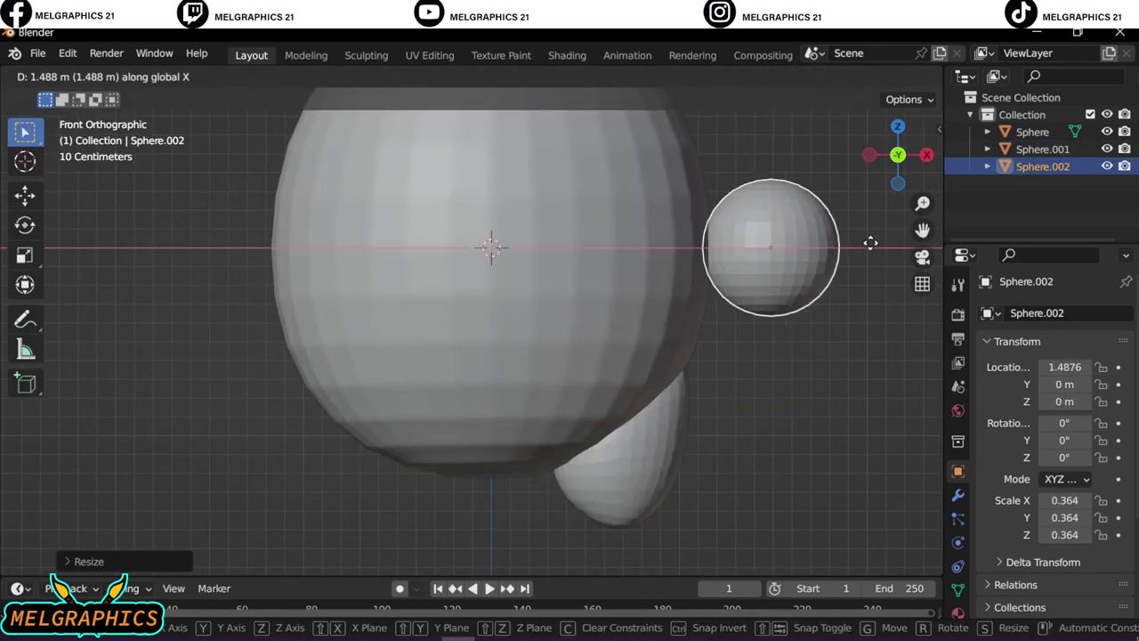
pyautogui.click(826, 247)
pyautogui.click(89, 76)
pyautogui.click(114, 139)
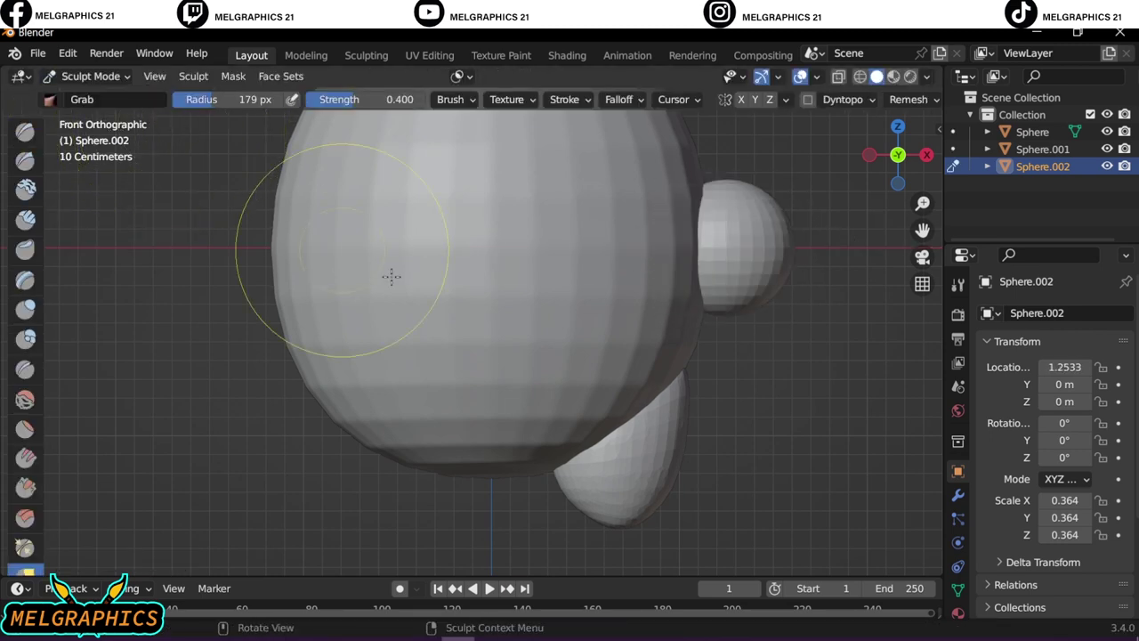
pyautogui.keyDown('shift'); pyautogui.moveTo(707, 147); pyautogui.dragTo(666, 272, button='middle'); pyautogui.keyUp('shift')
# Pull the side sphere's lower tip downward with Grab brushes of 263 px and 137 px
pyautogui.press('f')
pyautogui.click(747, 383)
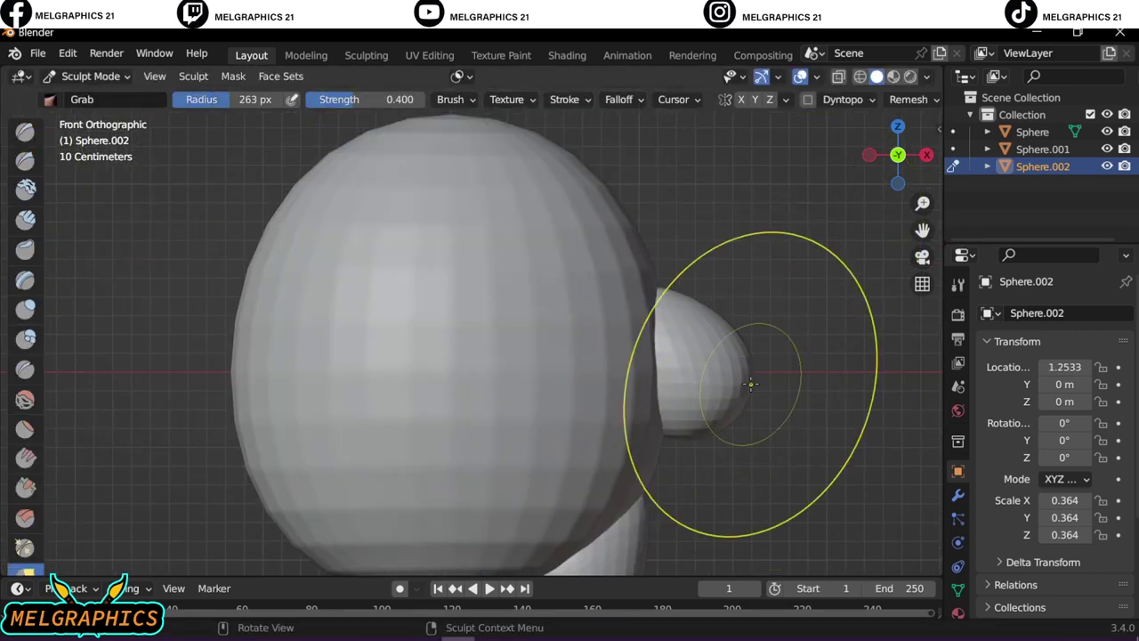
pyautogui.moveTo(747, 383); pyautogui.dragTo(625, 482)
pyautogui.hotkey('ctrl', 'z')
pyautogui.press('KP_3')
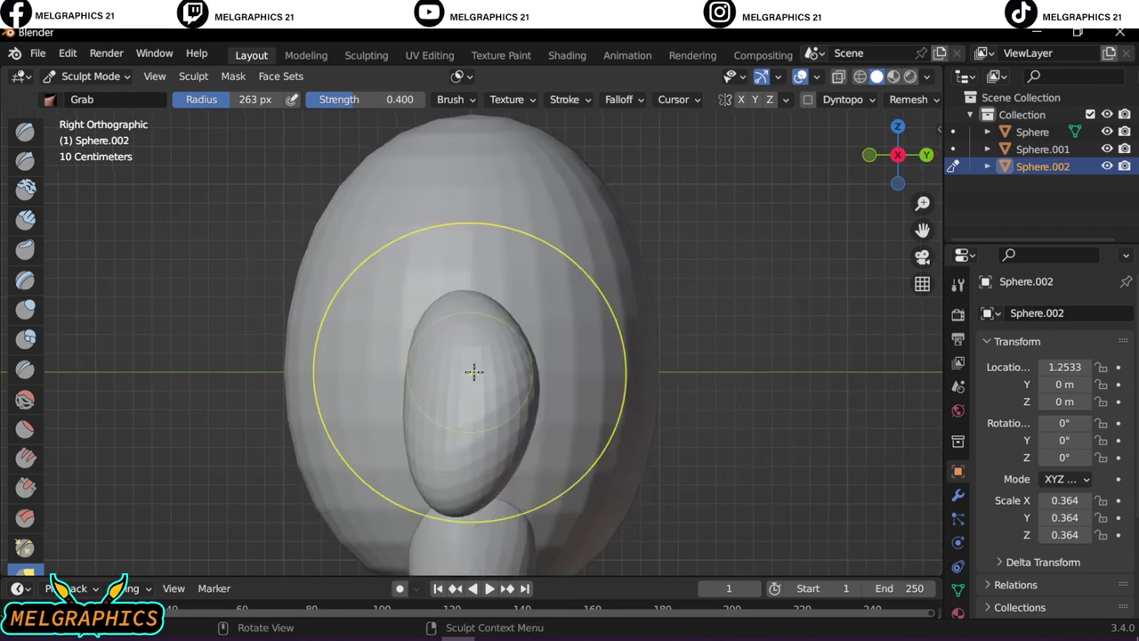
pyautogui.press('KP_1')
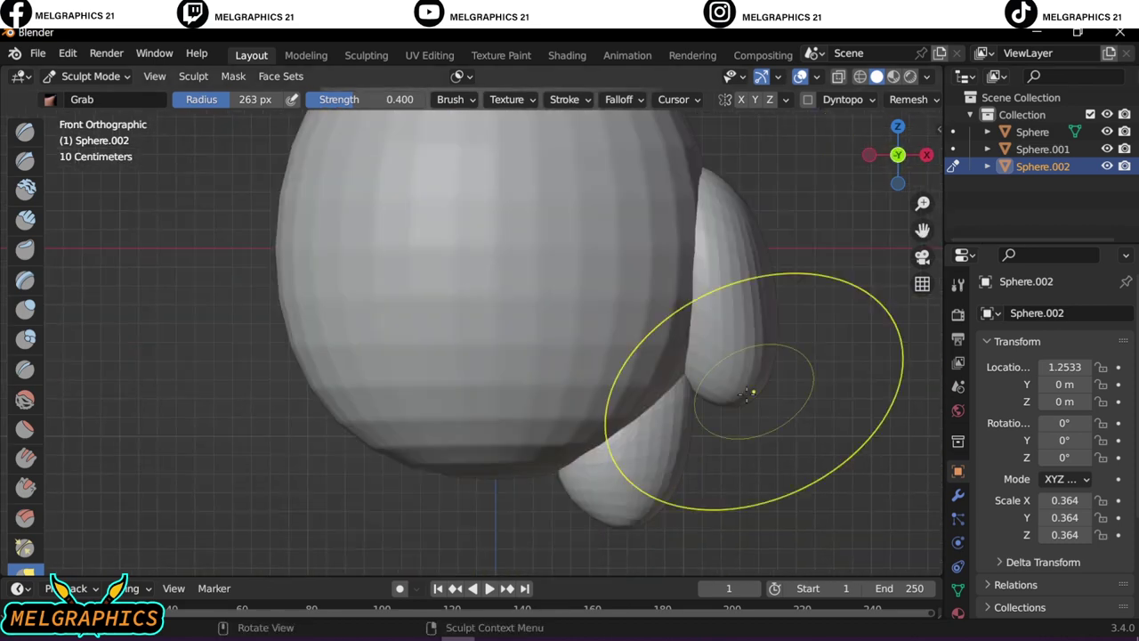
pyautogui.press('f')
pyautogui.click(683, 431)
pyautogui.moveTo(727, 392); pyautogui.dragTo(750, 514)
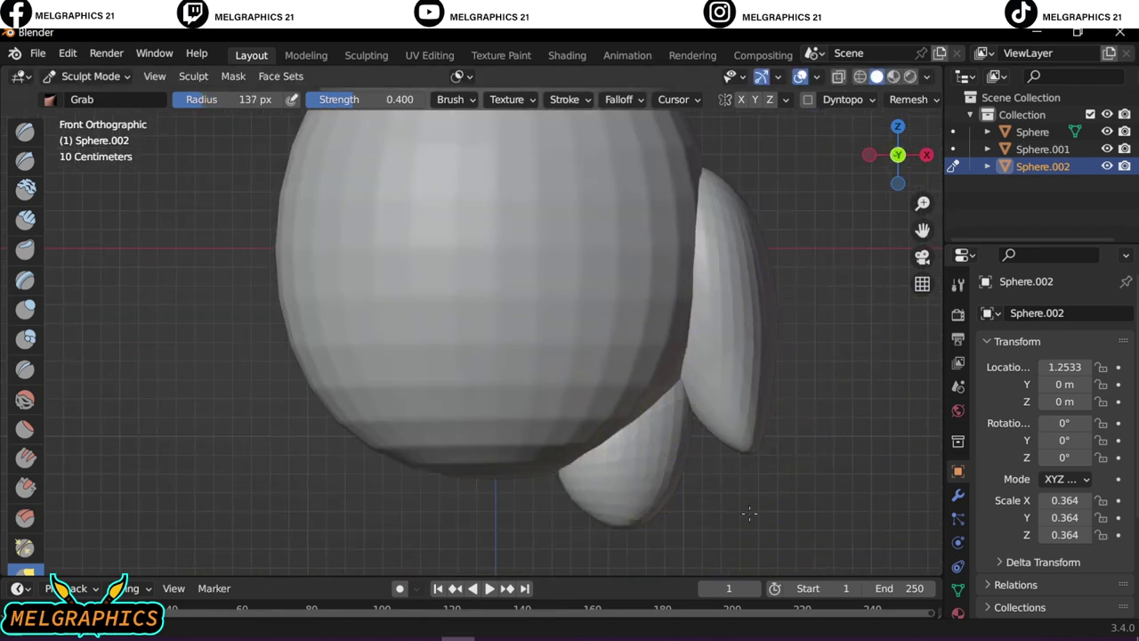
pyautogui.moveTo(747, 436); pyautogui.dragTo(747, 448)
# Carve a small dimple into the wing's lower lobe with the crease brush
pyautogui.click(25, 159)
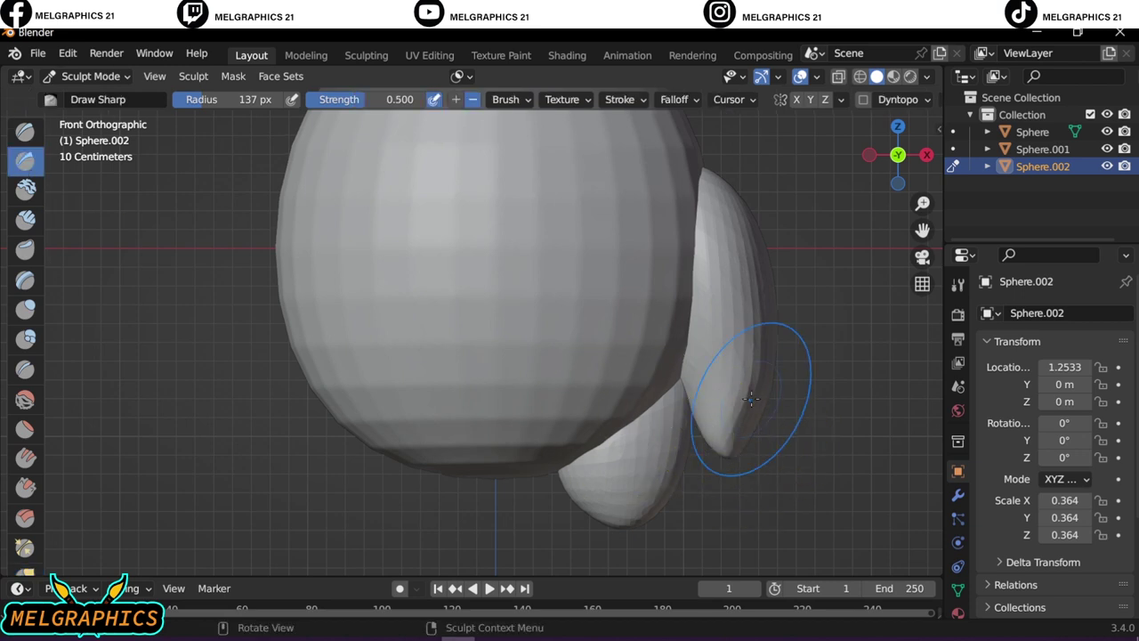
pyautogui.scroll(3, 724, 419)
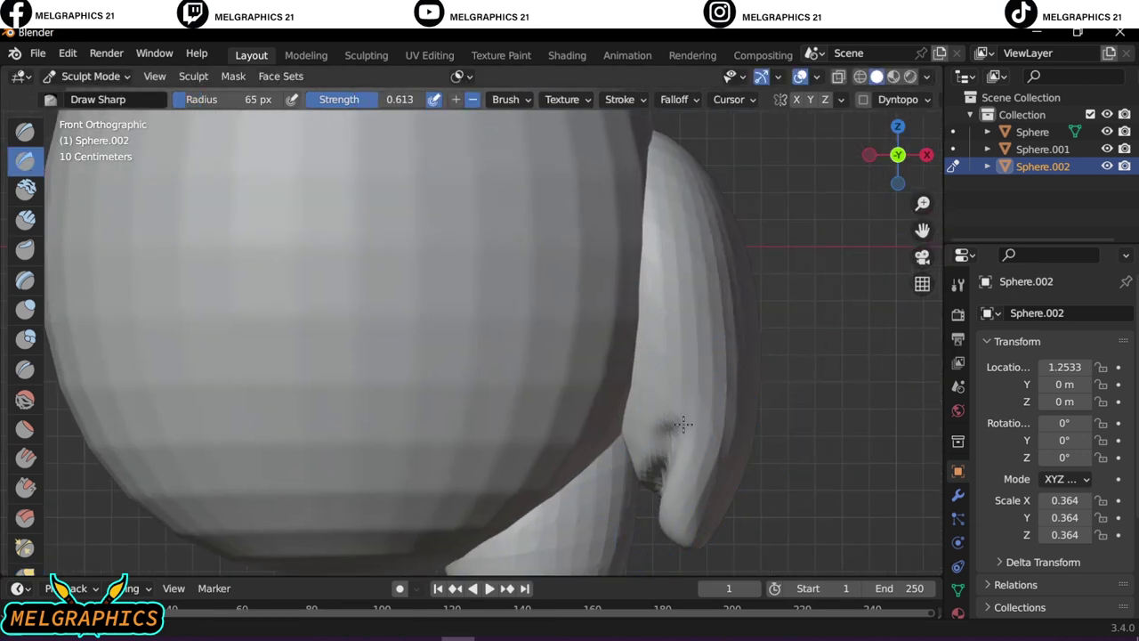
pyautogui.hotkey('ctrl', 'z')
pyautogui.moveTo(657, 469); pyautogui.dragTo(664, 481)
pyautogui.scroll(-5, 676, 454)
pyautogui.scroll(2, 757, 427)
pyautogui.scroll(2, 801, 418)
# Shape the wing tips with Snake Hook and Grab brushes, then return to Object Mode
pyautogui.press('k')
pyautogui.scroll(2, 827, 411)
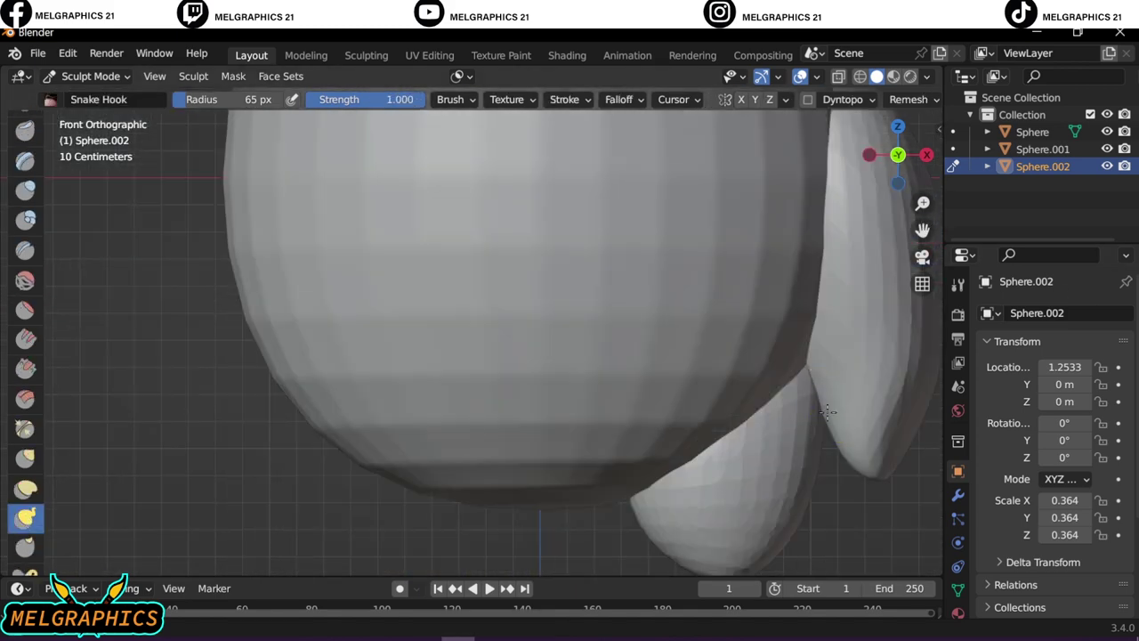
pyautogui.moveTo(875, 479); pyautogui.dragTo(542, 449, button='middle')
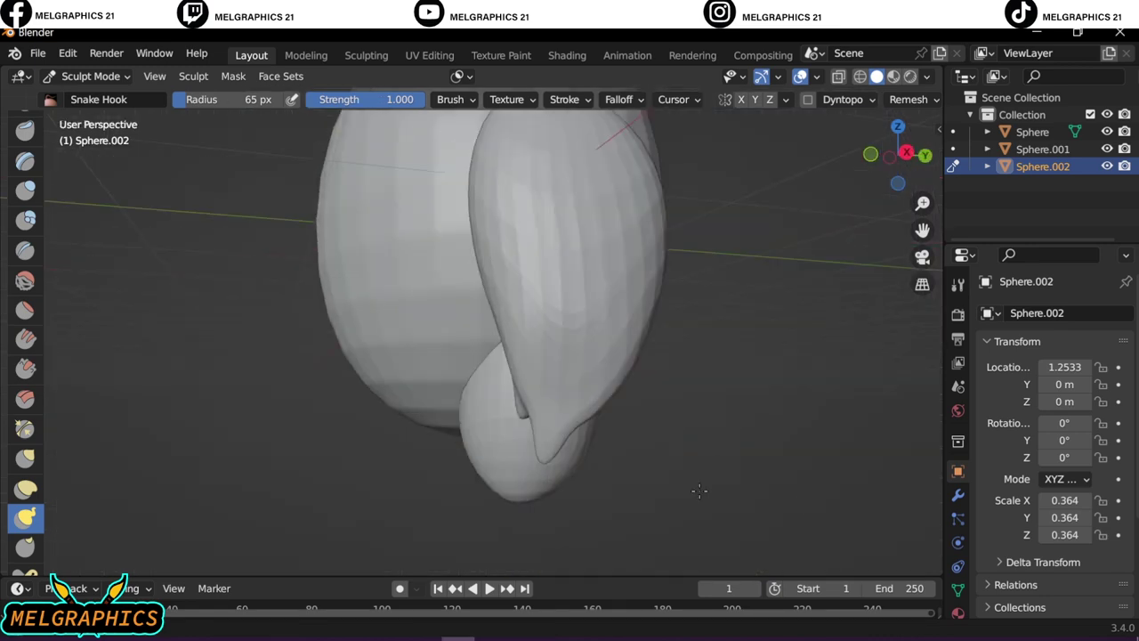
pyautogui.press('KP_1')
pyautogui.scroll(3, 801, 427)
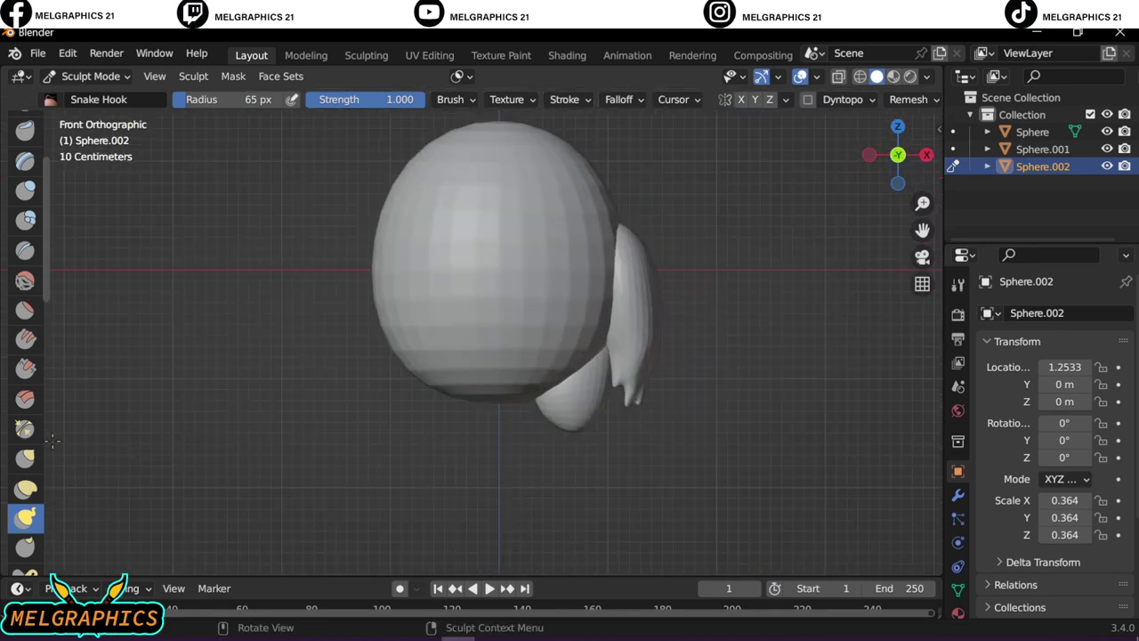
pyautogui.press('g')
pyautogui.press('f')
pyautogui.scroll(3, 678, 389)
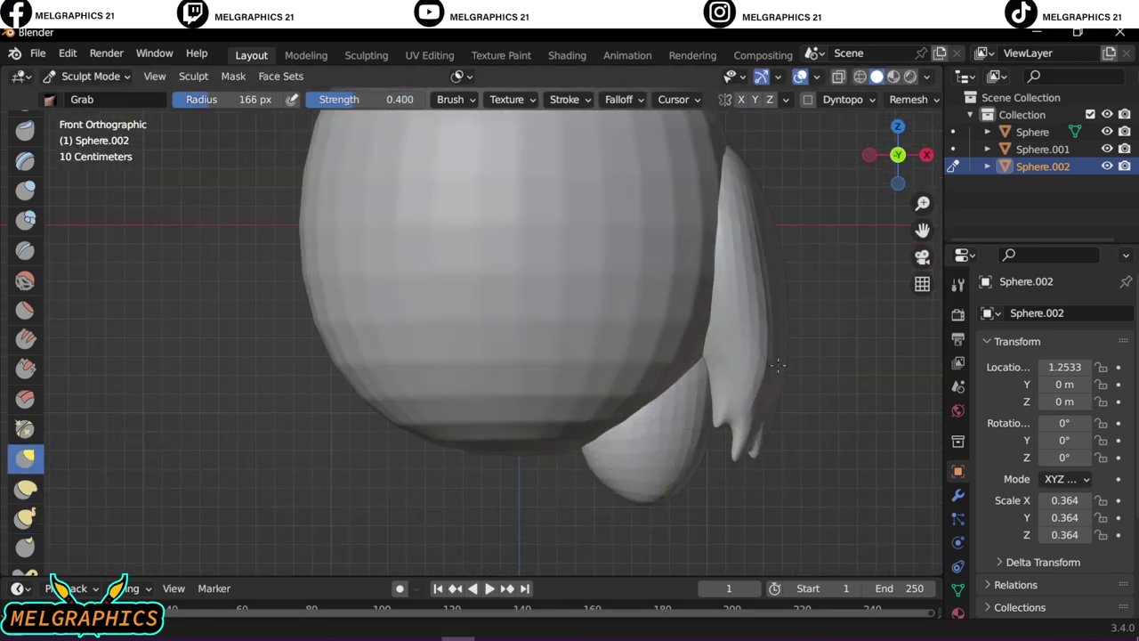
pyautogui.scroll(-3, 777, 365)
pyautogui.scroll(3, 541, 363)
pyautogui.click(89, 76)
pyautogui.click(84, 98)
# Add and apply a Mirror modifier to the wing and reset its origin
pyautogui.click(958, 494)
pyautogui.click(1012, 313)
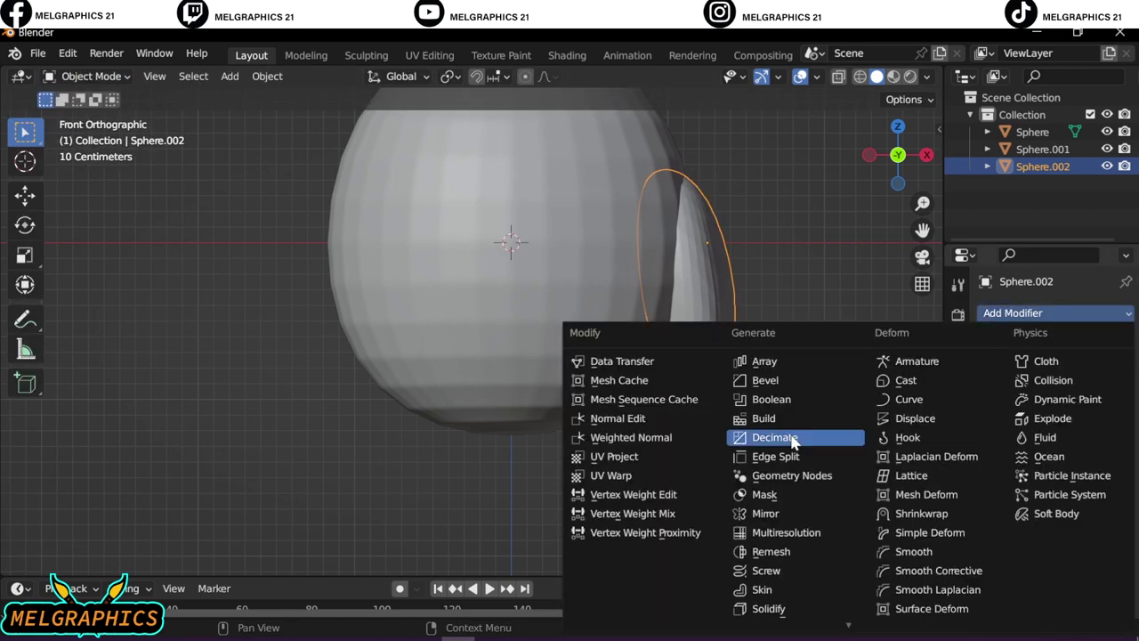
pyautogui.click(766, 513)
pyautogui.hotkey('ctrl', 'a')
pyautogui.rightClick(485, 381)
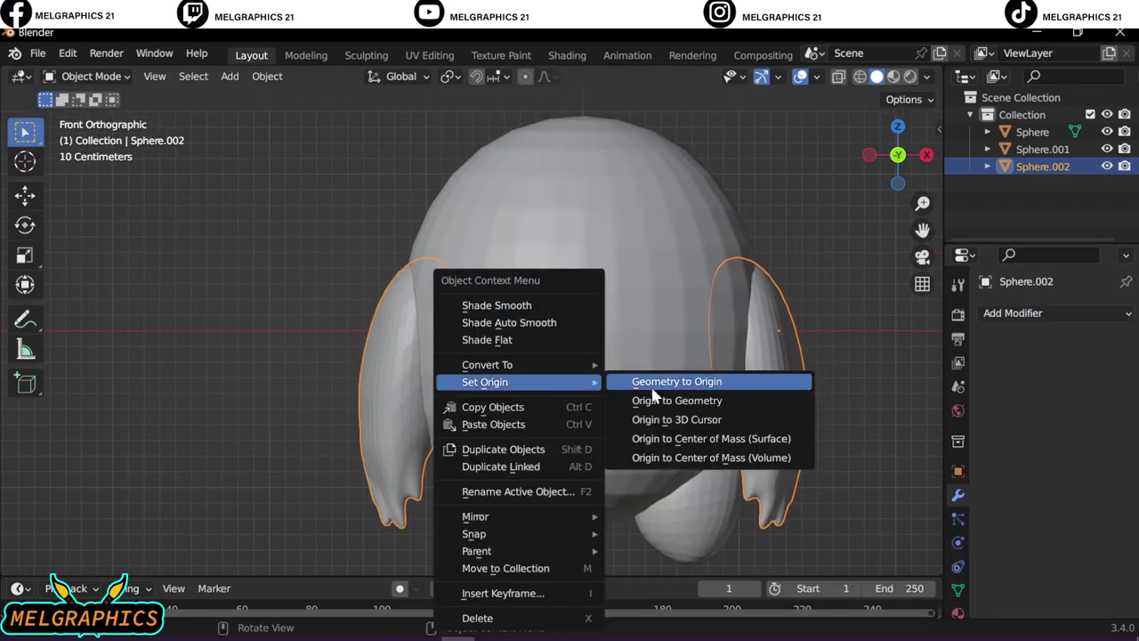
pyautogui.click(651, 390)
# Mirror the lower lobe across the body, apply it, and reset its origin
pyautogui.click(1042, 149)
pyautogui.click(1013, 313)
pyautogui.click(765, 514)
pyautogui.click(1072, 431)
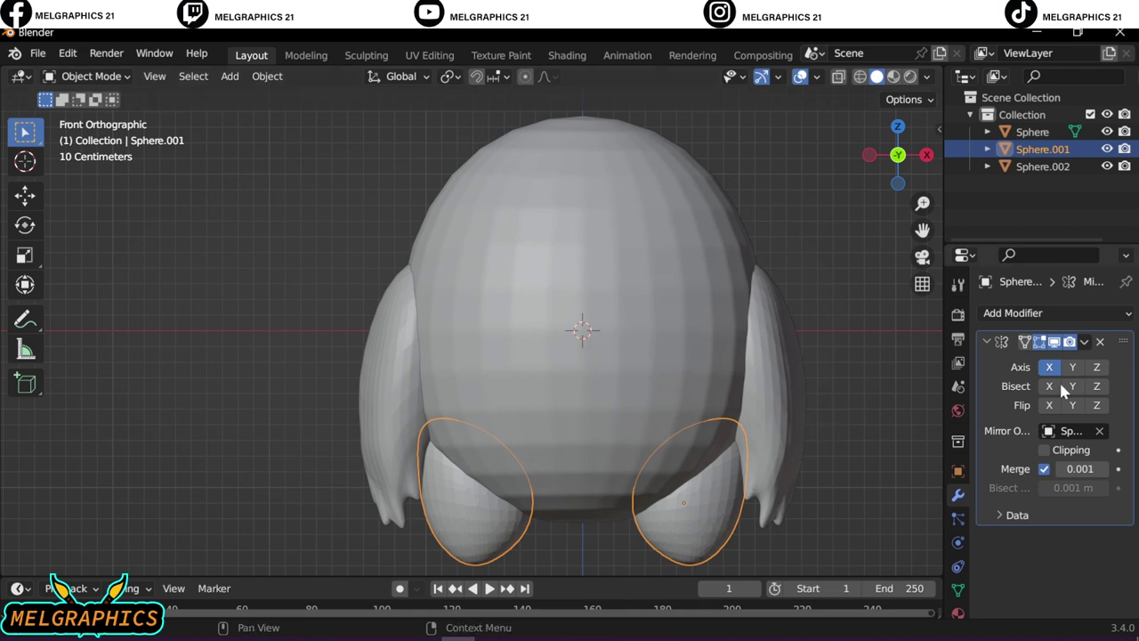
pyautogui.hotkey('ctrl', 'a')
pyautogui.rightClick(485, 359)
pyautogui.click(590, 376)
pyautogui.scroll(-4, 614, 404)
pyautogui.press('KP_1')
pyautogui.scroll(4, 496, 302)
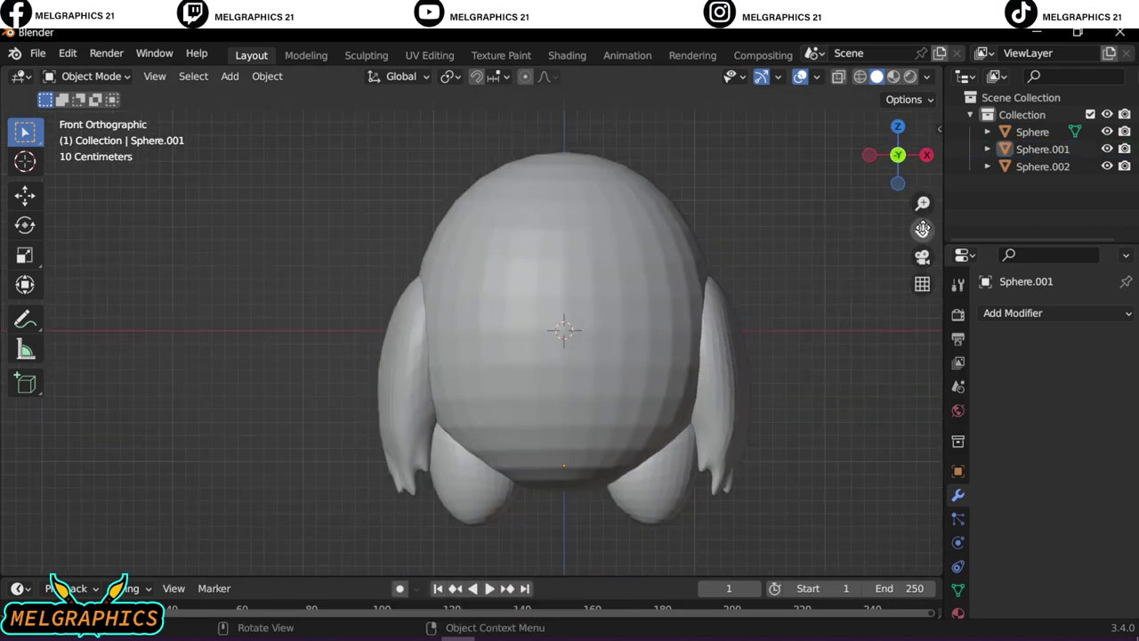
pyautogui.scroll(3, 673, 465)
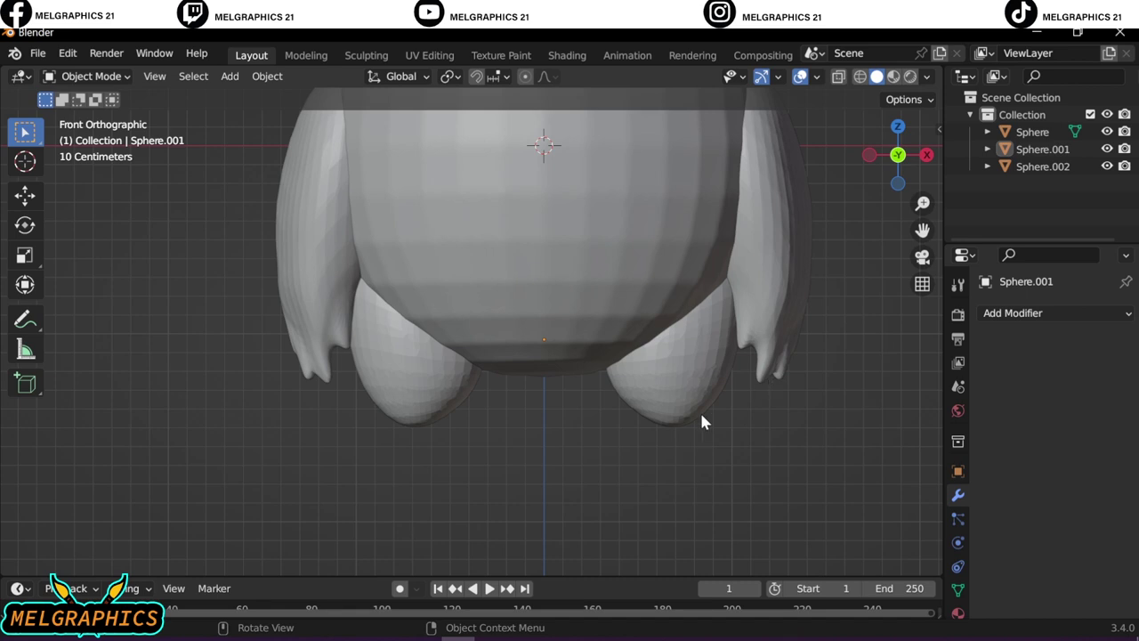
# Refine the wing tips in Sculpt Mode with a 54 px brush, then return to Object Mode
pyautogui.hotkey('shift', 'a')
pyautogui.click(757, 356)
pyautogui.click(698, 507)
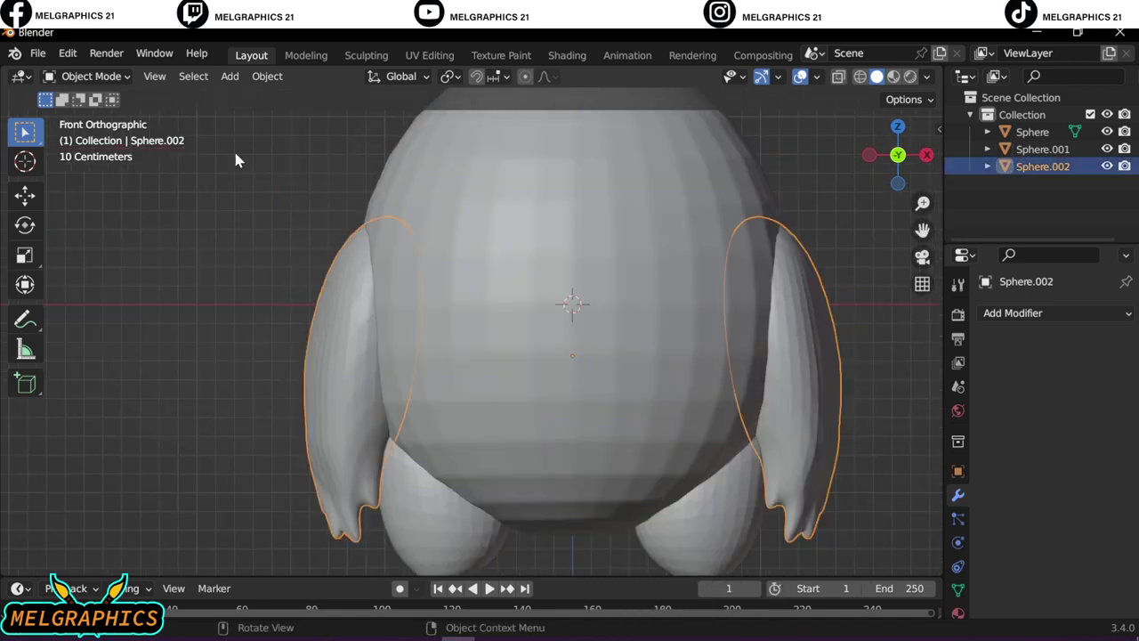
pyautogui.click(89, 75)
pyautogui.click(89, 130)
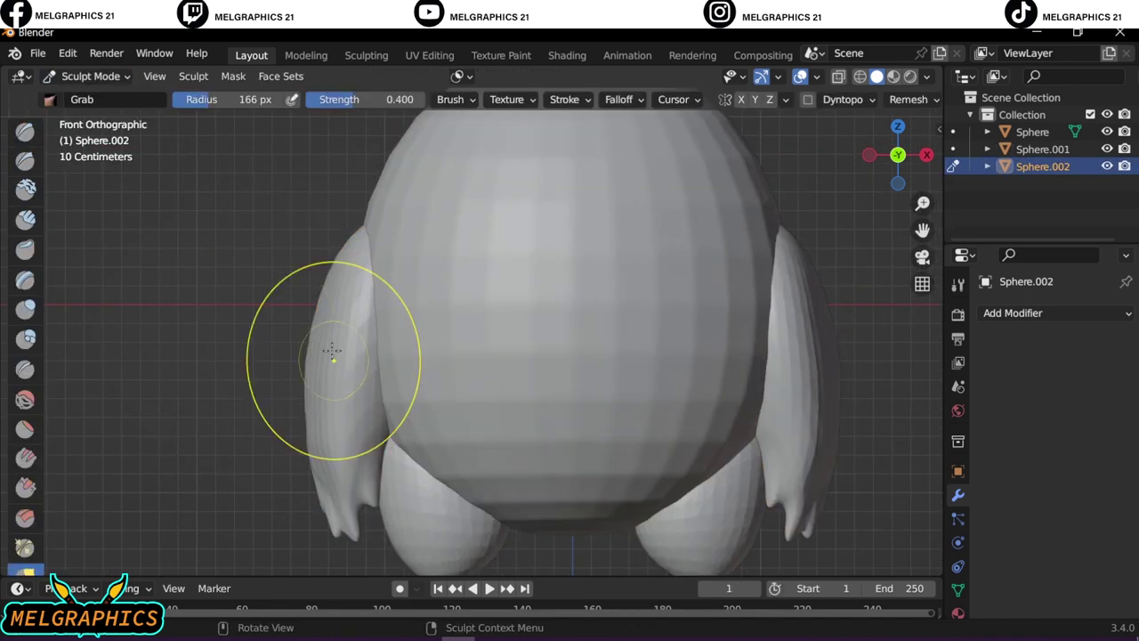
pyautogui.press('f')
pyautogui.click(360, 478)
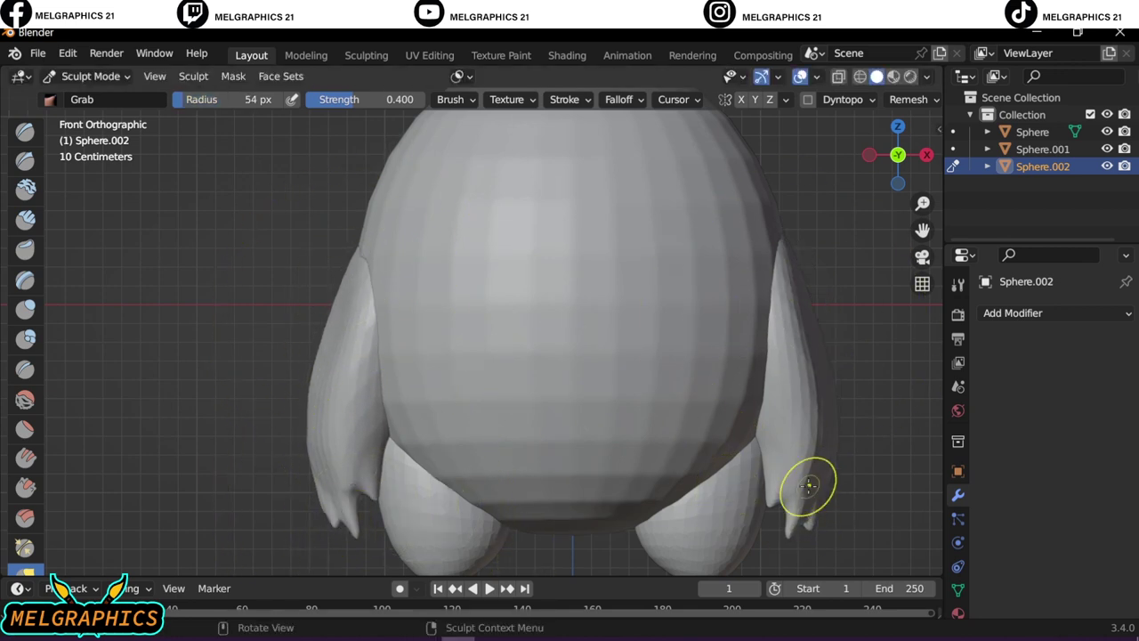
pyautogui.scroll(-4, 808, 484)
pyautogui.click(78, 78)
pyautogui.click(89, 95)
pyautogui.hotkey('shift', 'a')
# Add a UV sphere, move it down along Z beneath the body, and scale it smaller
pyautogui.click(757, 341)
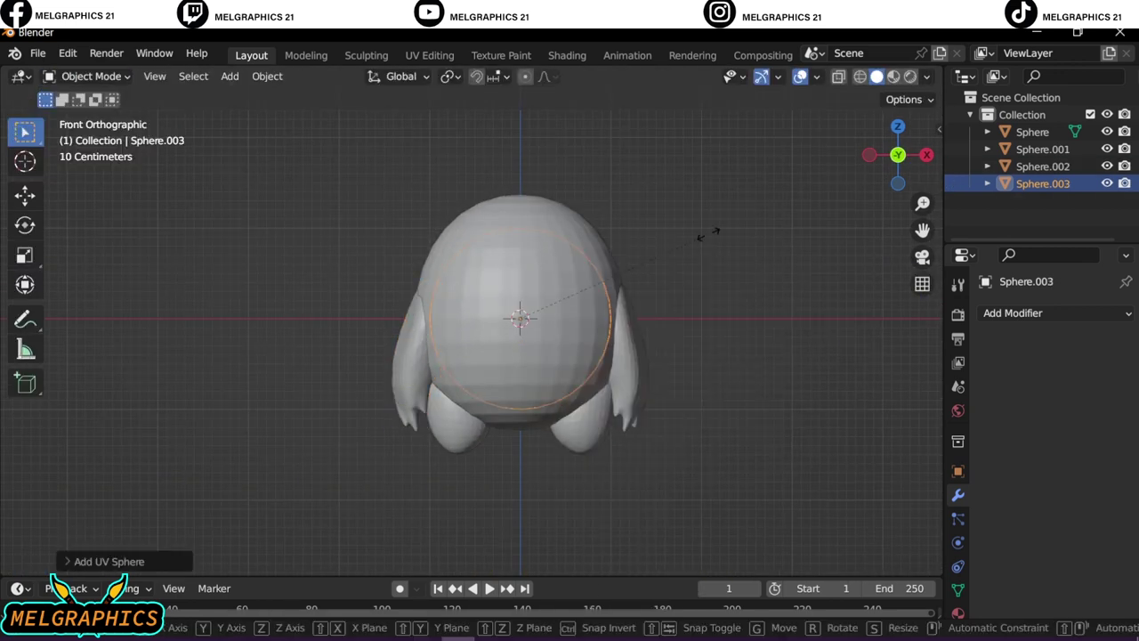
pyautogui.press('g')
pyautogui.press('z')
pyautogui.click(581, 475)
pyautogui.scroll(5, 581, 480)
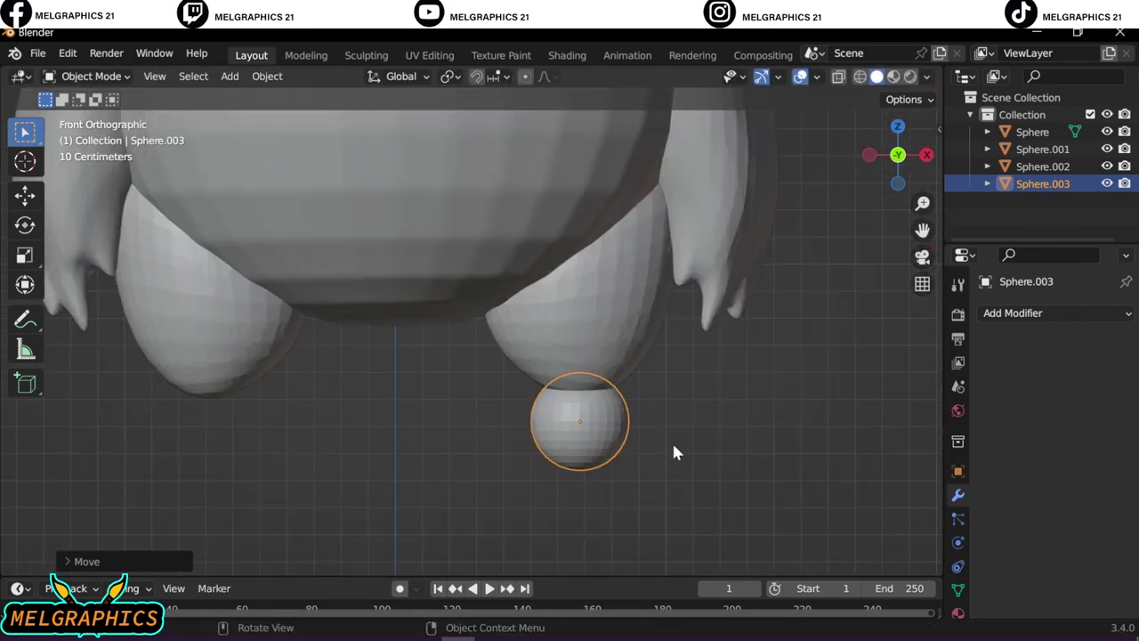
pyautogui.press('KP_3')
pyautogui.press('s')
pyautogui.click(451, 486)
# Switch the sphere to Sculpt Mode and pull out a pointed toe with the Snake Hook brush
pyautogui.click(89, 76)
pyautogui.click(89, 134)
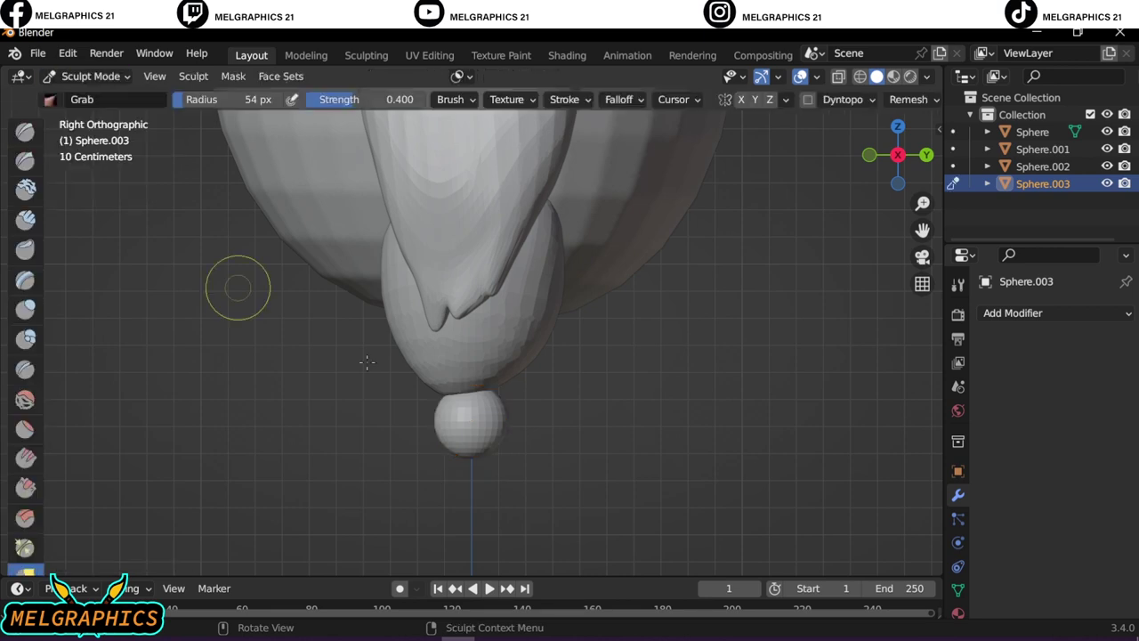
pyautogui.press('f')
pyautogui.click(394, 457)
pyautogui.press('k')
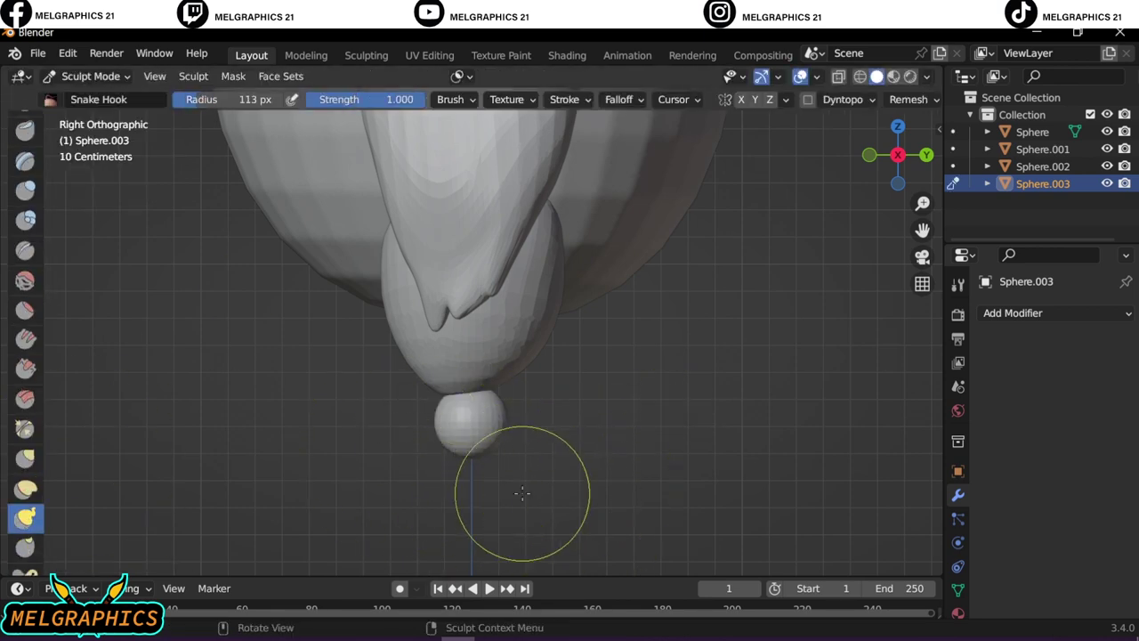
pyautogui.moveTo(463, 432); pyautogui.dragTo(359, 458)
# Refine the foot shape with the Grab brush, checking it from front and angled views
pyautogui.press('KP_1')
pyautogui.moveTo(630, 457); pyautogui.dragTo(330, 437, button='middle')
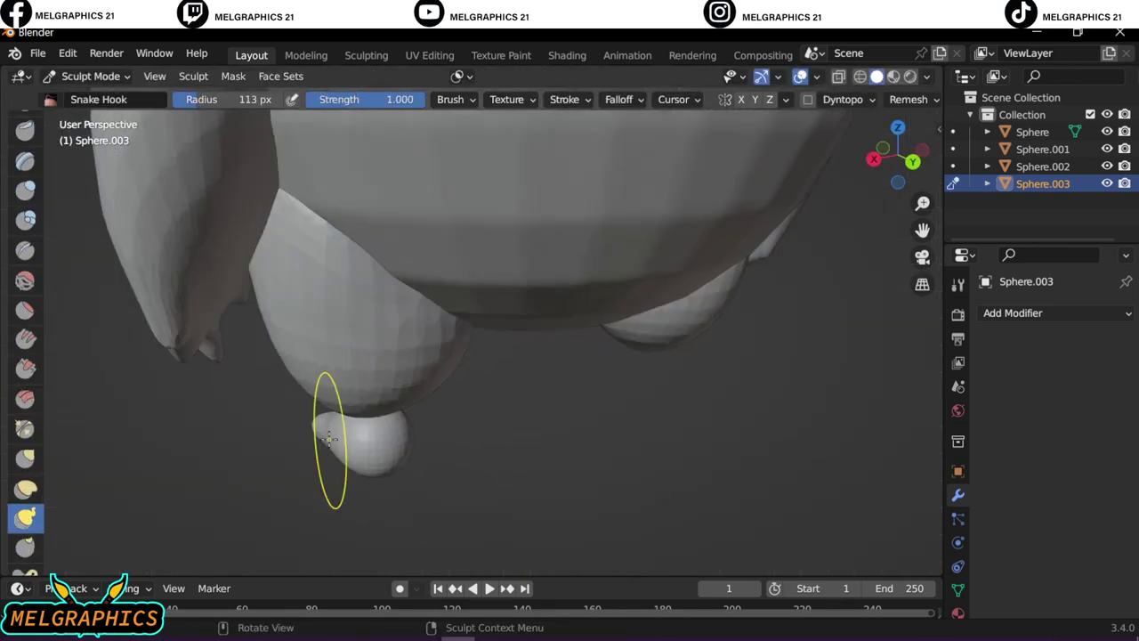
pyautogui.press('KP_5')
pyautogui.press('KP_1')
pyautogui.press('g')
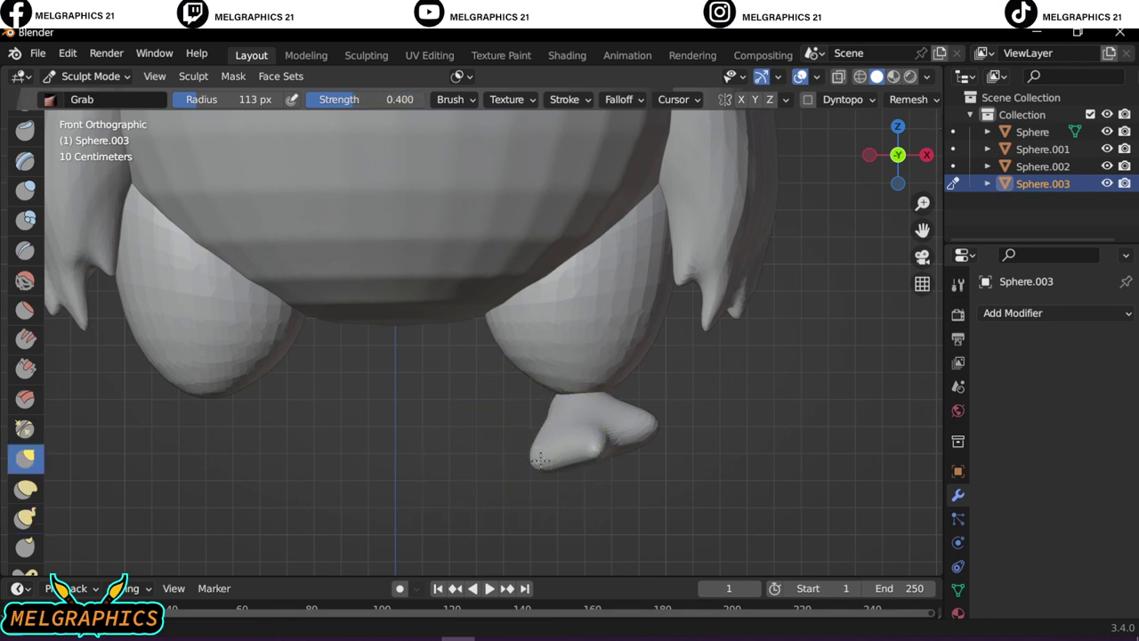
pyautogui.moveTo(662, 454); pyautogui.dragTo(613, 435, button='middle')
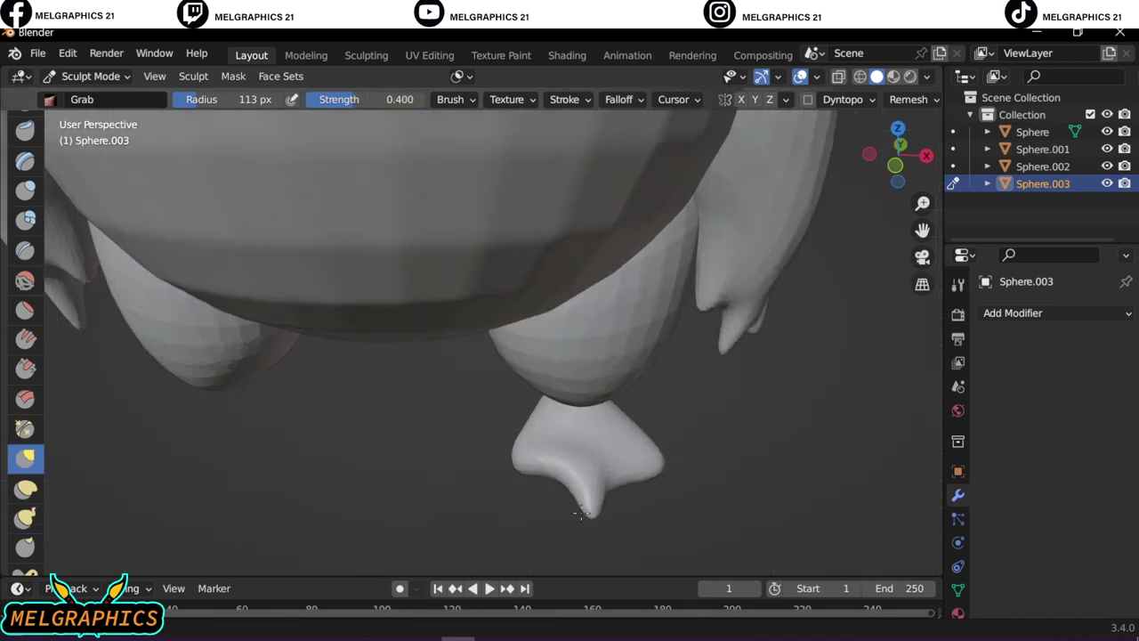
pyautogui.press('KP_1')
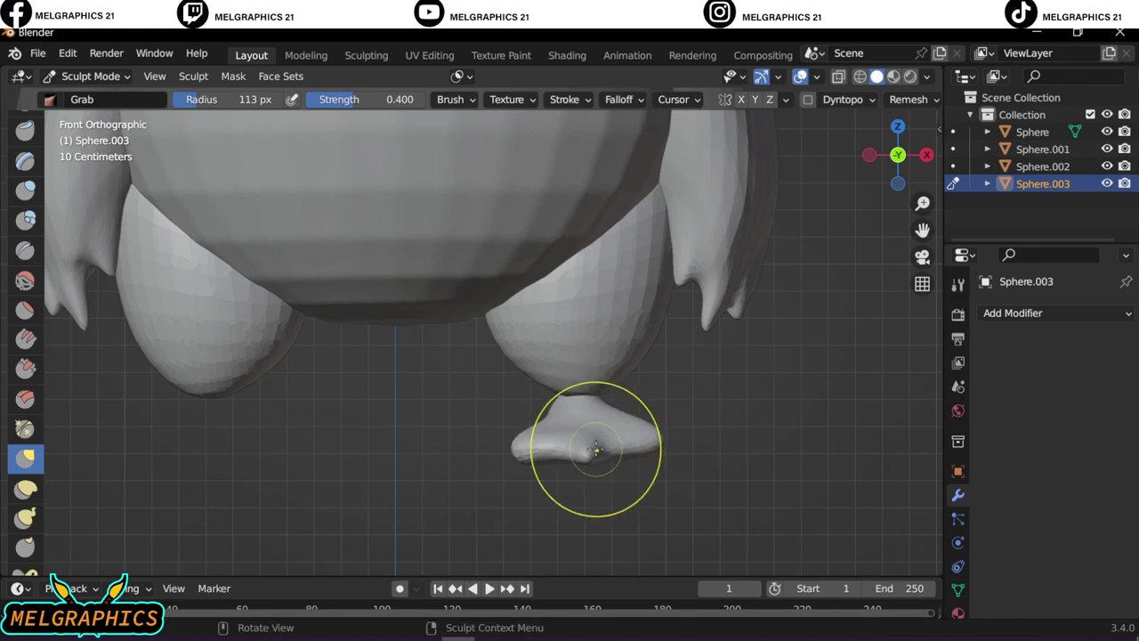
pyautogui.moveTo(651, 444); pyautogui.dragTo(549, 504, button='middle')
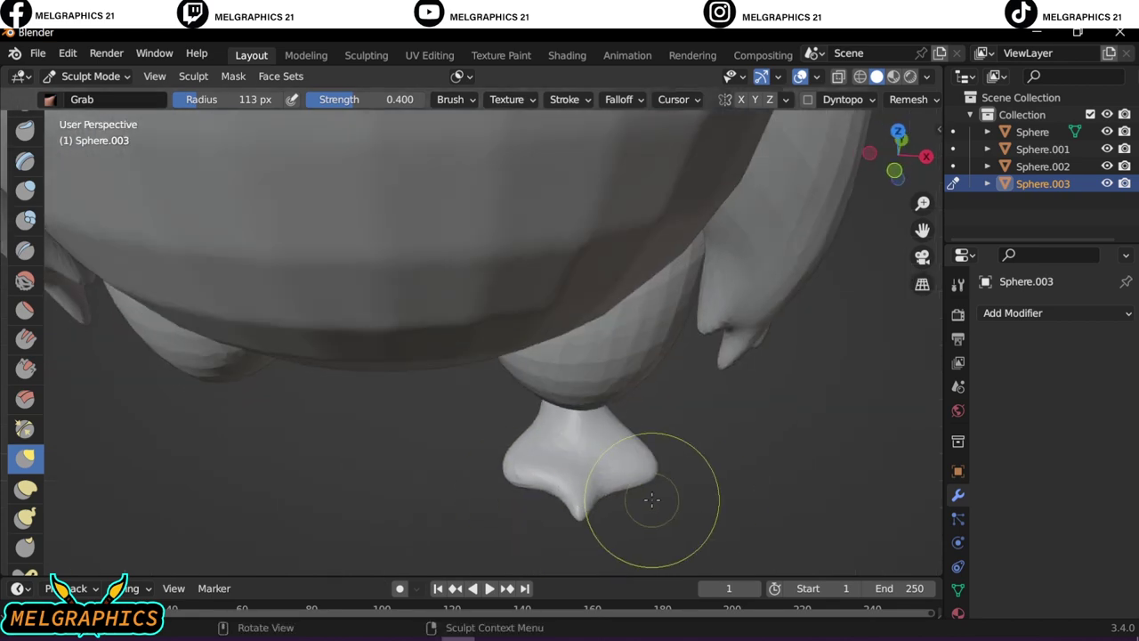
pyautogui.press('KP_1')
pyautogui.scroll(5, 525, 463)
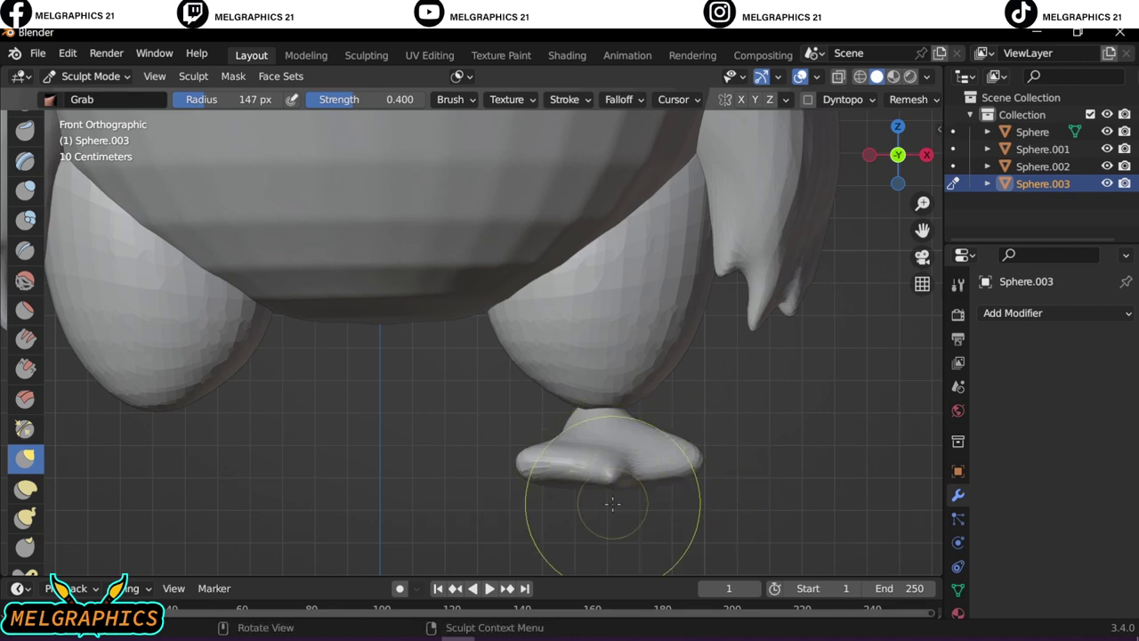
pyautogui.moveTo(612, 504); pyautogui.dragTo(622, 433, button='middle')
pyautogui.press('KP_1')
pyautogui.scroll(-3, 707, 442)
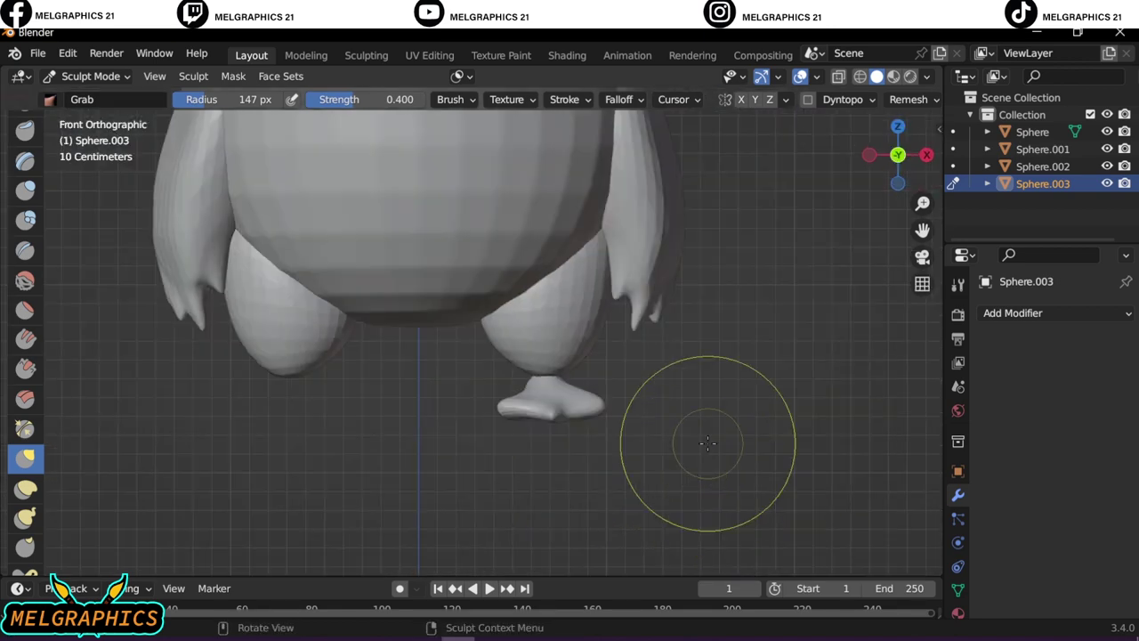
pyautogui.scroll(-2, 534, 401)
pyautogui.scroll(5, 603, 436)
pyautogui.scroll(-6, 660, 451)
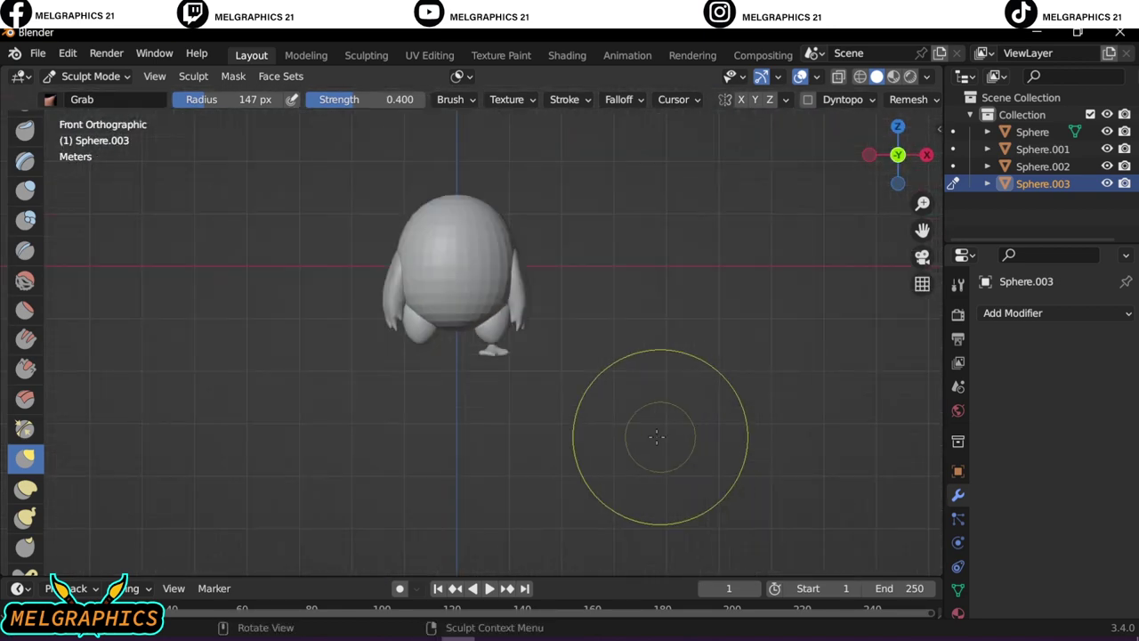
pyautogui.click(90, 76)
# Return to Object Mode and apply a Mirror modifier to the foot for a second foot
pyautogui.click(89, 95)
pyautogui.click(1012, 312)
pyautogui.click(763, 508)
pyautogui.click(1084, 341)
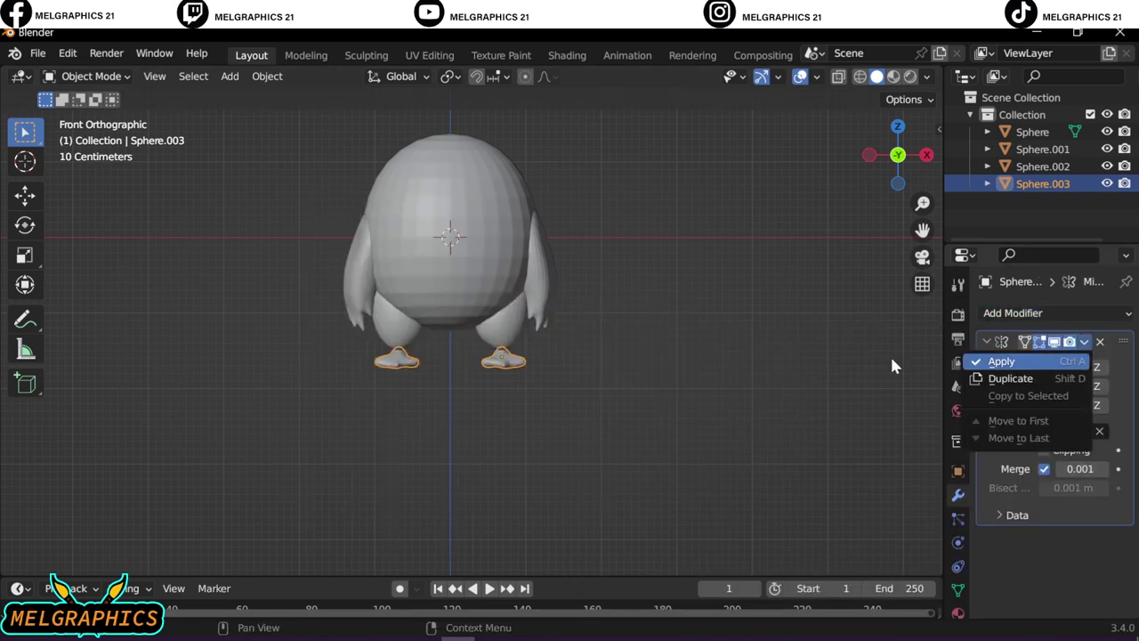
pyautogui.click(1001, 363)
# Select the main body, enter Sculpt Mode, and choose the Snake Hook brush
pyautogui.click(516, 410)
pyautogui.scroll(2, 507, 391)
pyautogui.scroll(1, 466, 325)
pyautogui.scroll(-2, 570, 277)
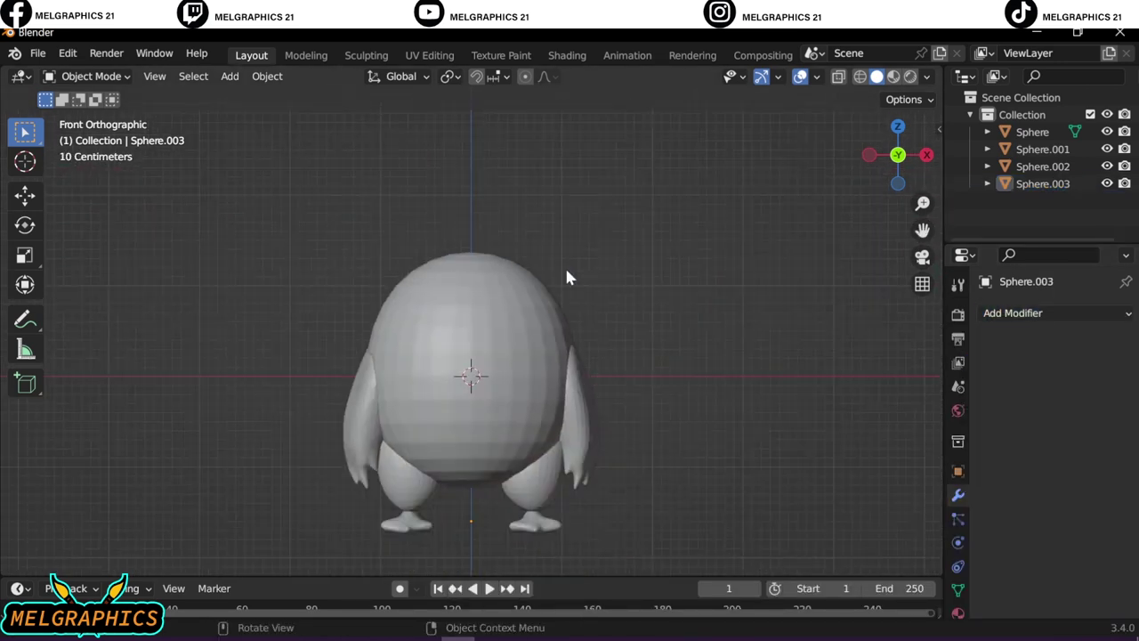
pyautogui.moveTo(703, 310)
pyautogui.mouseDown(button='middle')
pyautogui.moveTo(787, 326)
pyautogui.moveTo(425, 322)
pyautogui.moveTo(363, 336)
pyautogui.mouseUp(button='middle')
pyautogui.press('KP_1')
pyautogui.click(407, 338)
pyautogui.click(90, 75)
pyautogui.click(127, 133)
pyautogui.scroll(3, 597, 258)
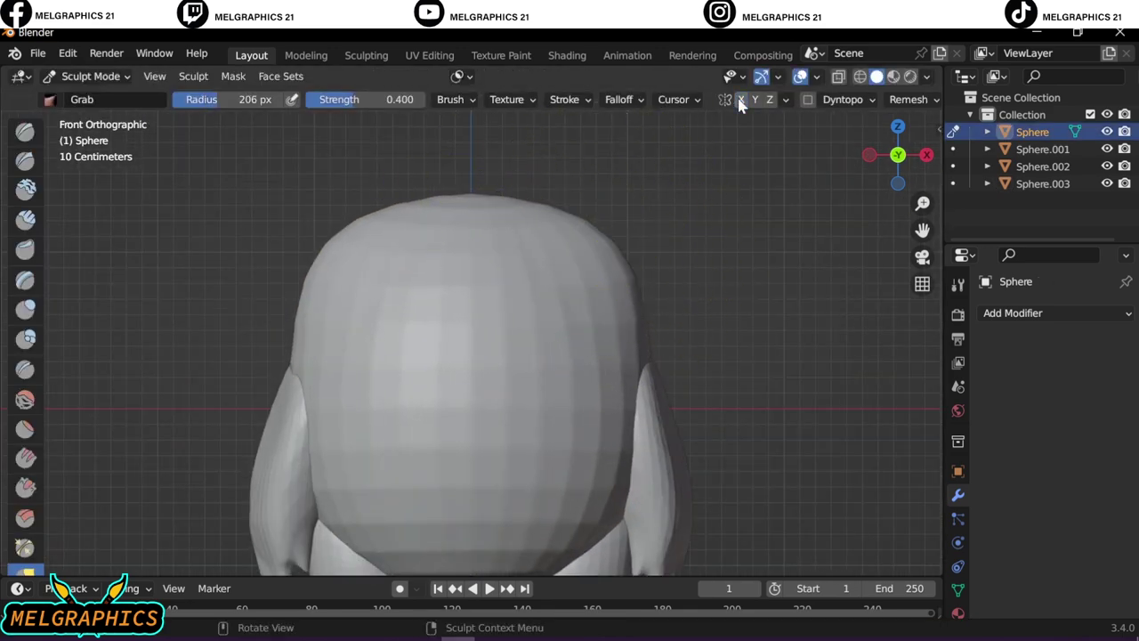
pyautogui.scroll(-3, 25, 356)
pyautogui.click(25, 492)
# Pull a small tuft up from the head top with a 69 px brush, then exit Sculpt Mode
pyautogui.press('KP_3')
pyautogui.press('f')
pyautogui.click(470, 217)
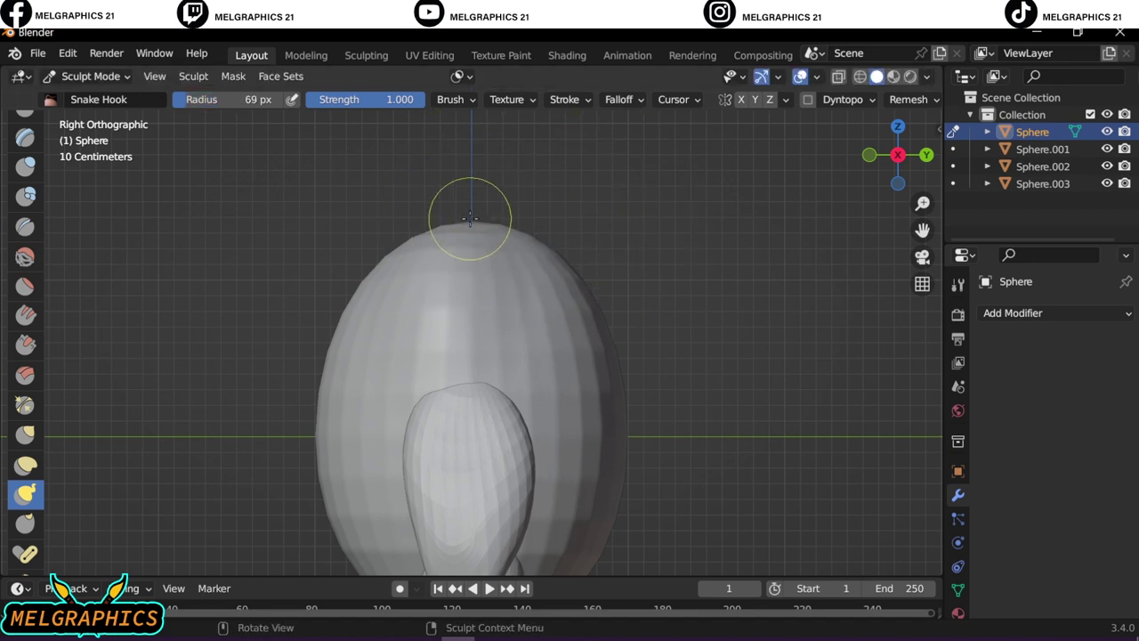
pyautogui.moveTo(470, 217); pyautogui.dragTo(470, 191)
pyautogui.press('KP_1')
pyautogui.press('KP_3')
pyautogui.press('KP_1')
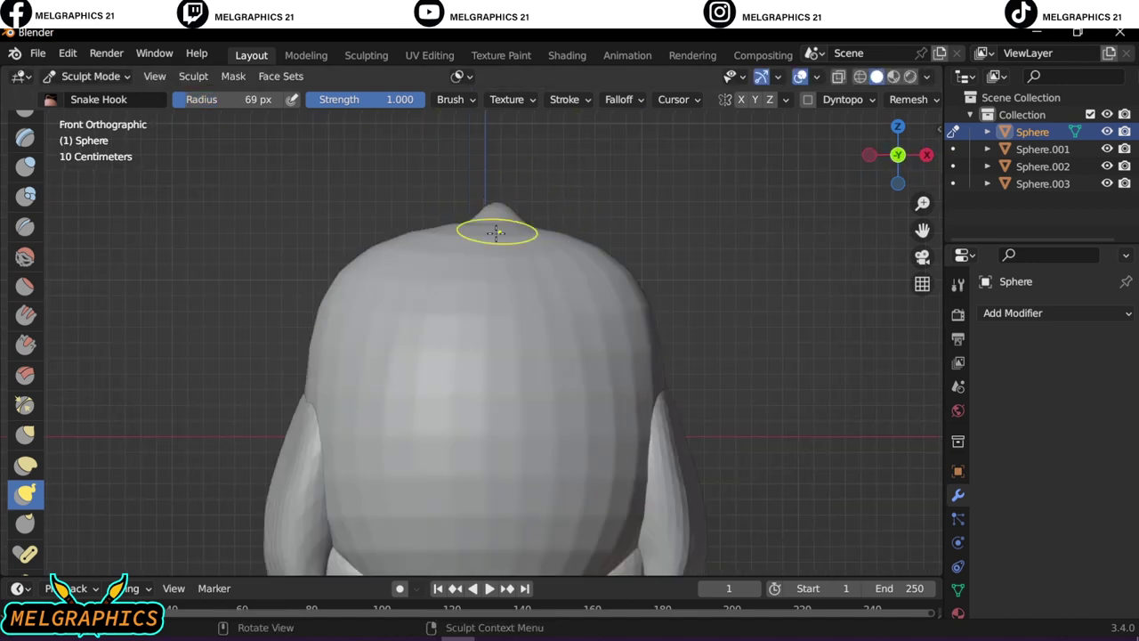
pyautogui.moveTo(496, 233)
pyautogui.mouseDown(button='middle')
pyautogui.moveTo(623, 249)
pyautogui.moveTo(677, 303)
pyautogui.mouseUp(button='middle')
pyautogui.press('KP_3')
pyautogui.scroll(-4, 651, 255)
pyautogui.press('KP_1')
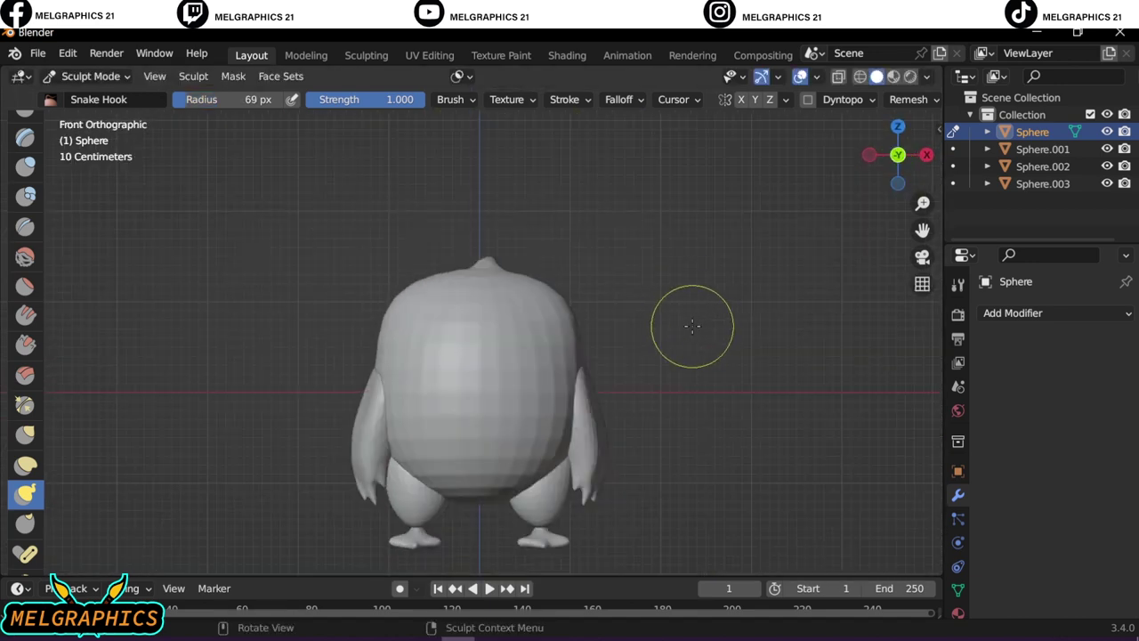
pyautogui.hotkey('ctrl', 'Tab')
# Add a cube, move it along X to the right of the body, and scale it down
pyautogui.hotkey('shift', 'a')
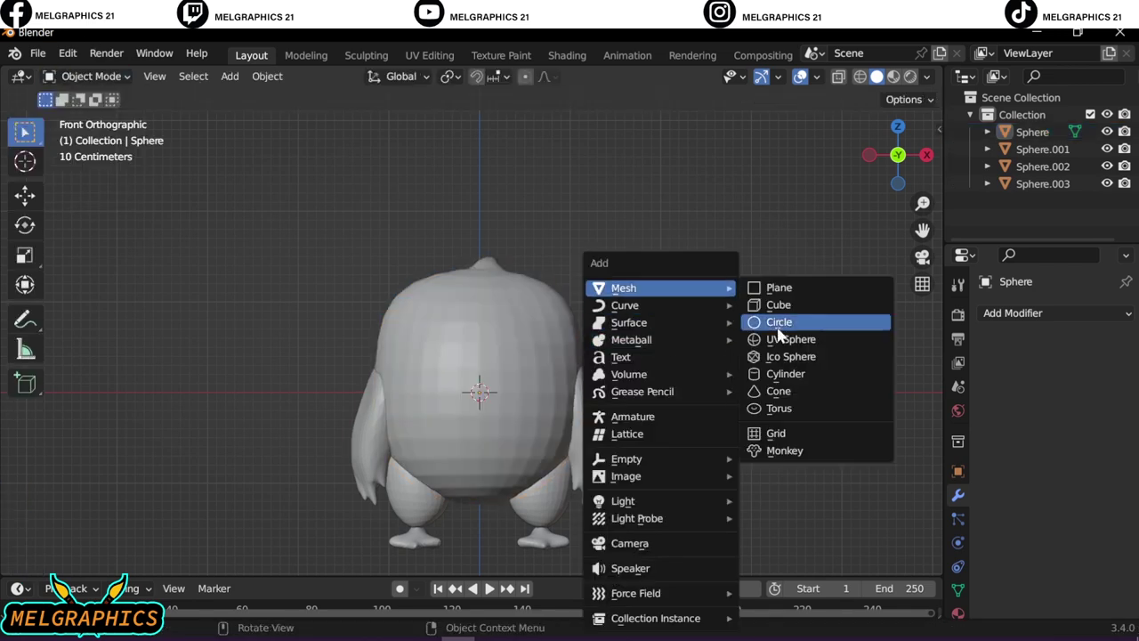
pyautogui.click(797, 321)
pyautogui.press('g')
pyautogui.press('x')
pyautogui.click(929, 294)
pyautogui.press('s')
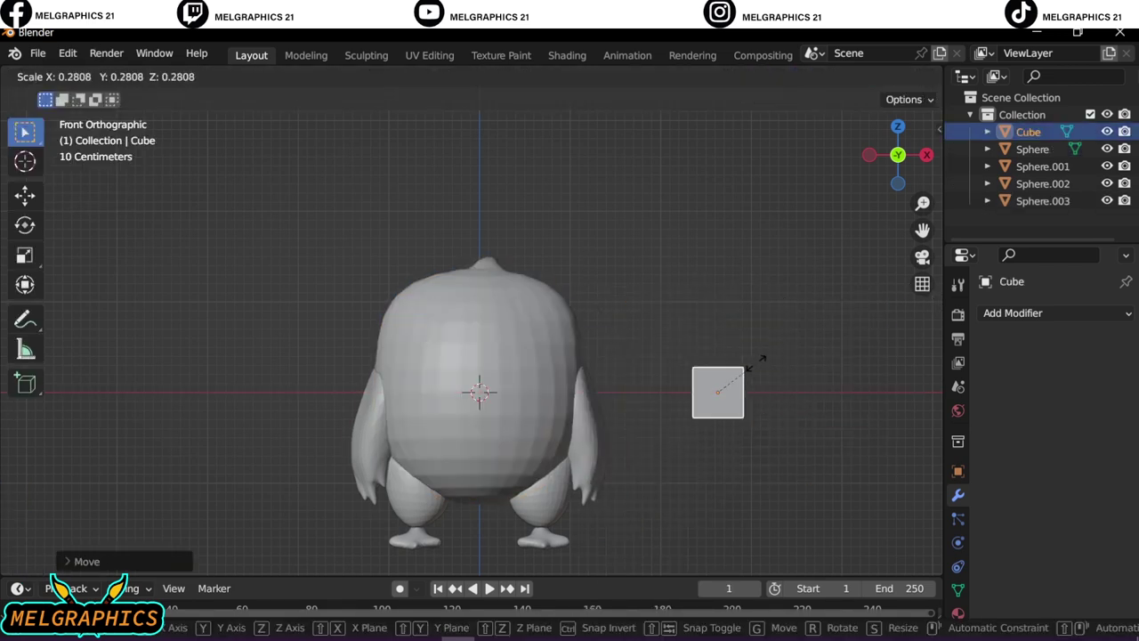
pyautogui.click(760, 360)
# In Edit Mode, merge the top face at center and delete a face to form a pyramid
pyautogui.press('KP_7')
pyautogui.click(89, 75)
pyautogui.click(89, 112)
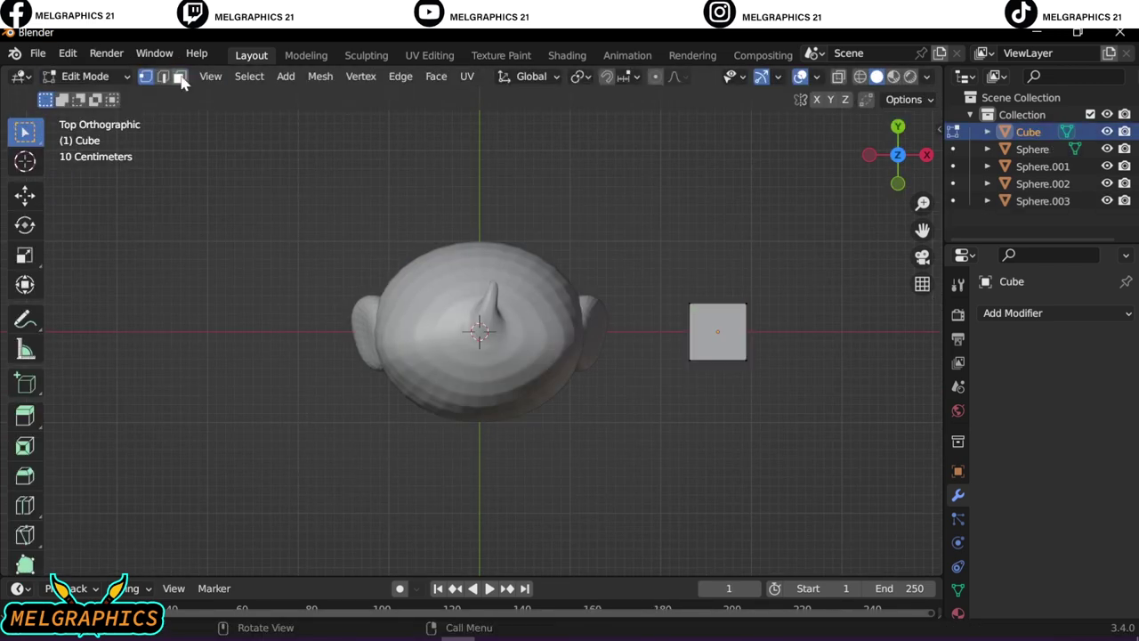
pyautogui.click(320, 76)
pyautogui.click(522, 234)
pyautogui.scroll(3, 756, 321)
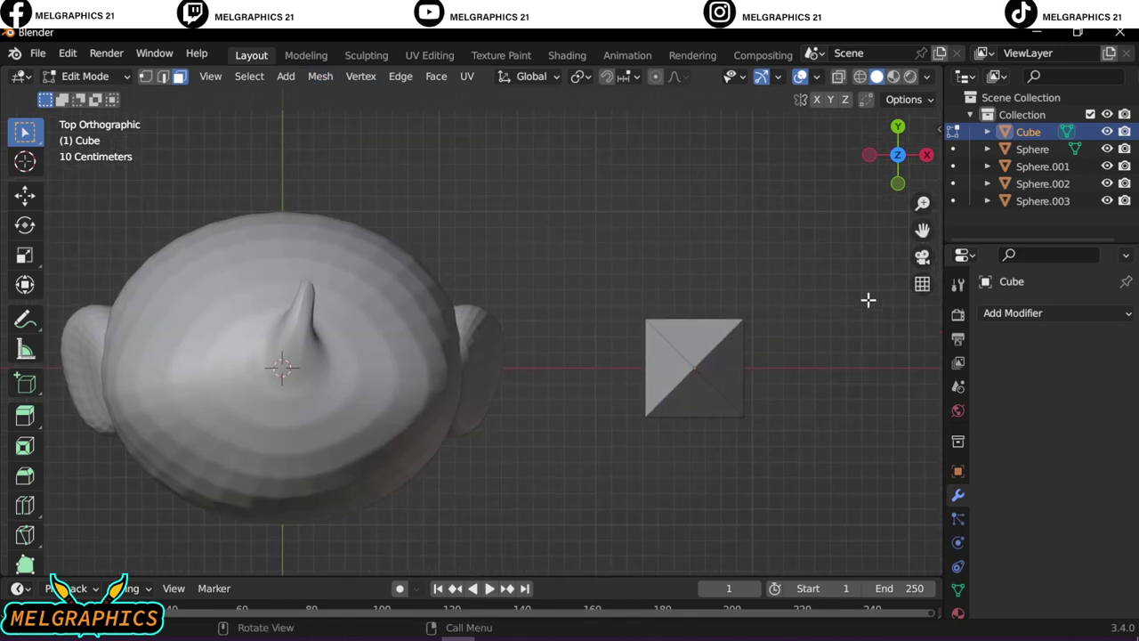
pyautogui.press('x')
pyautogui.click(679, 437)
# Inspect the pyramid beside the bird from several angles and return to Object Mode
pyautogui.moveTo(674, 386); pyautogui.dragTo(717, 335, button='middle')
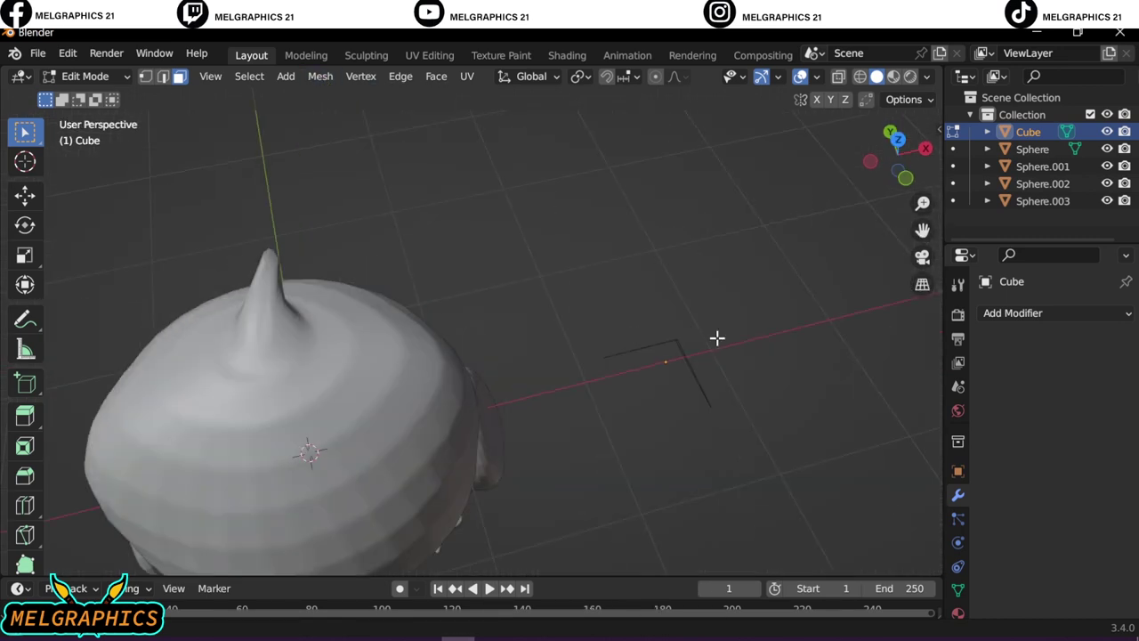
pyautogui.press('1')
pyautogui.scroll(3, 676, 435)
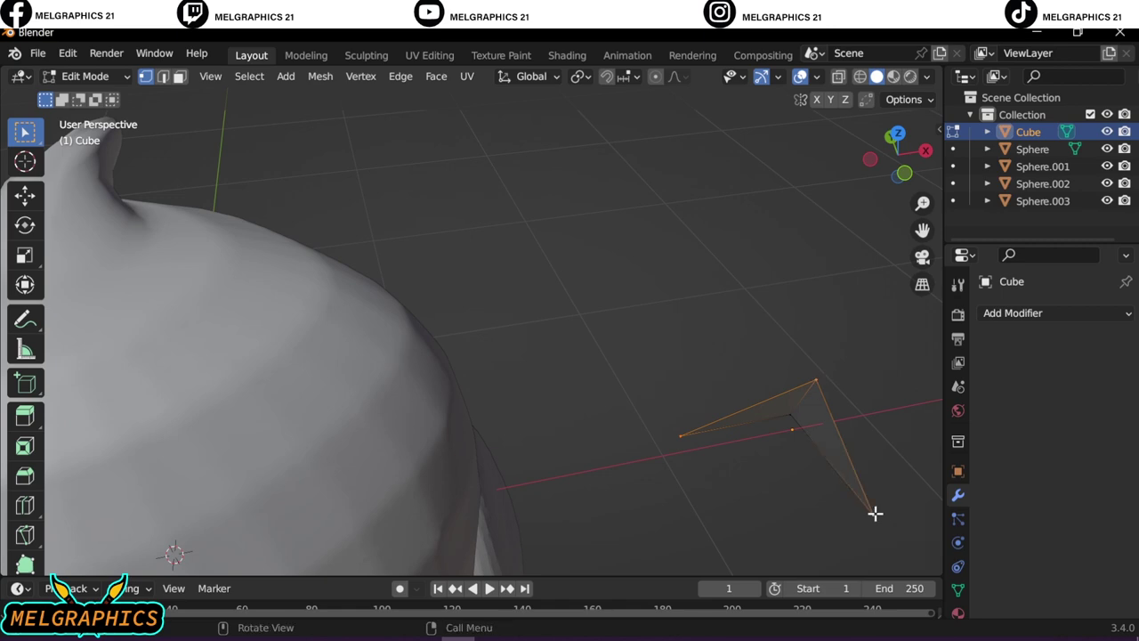
pyautogui.scroll(-3, 845, 472)
pyautogui.moveTo(816, 435)
pyautogui.mouseDown(button='middle')
pyautogui.moveTo(636, 244)
pyautogui.moveTo(679, 366)
pyautogui.moveTo(623, 435)
pyautogui.mouseUp(button='middle')
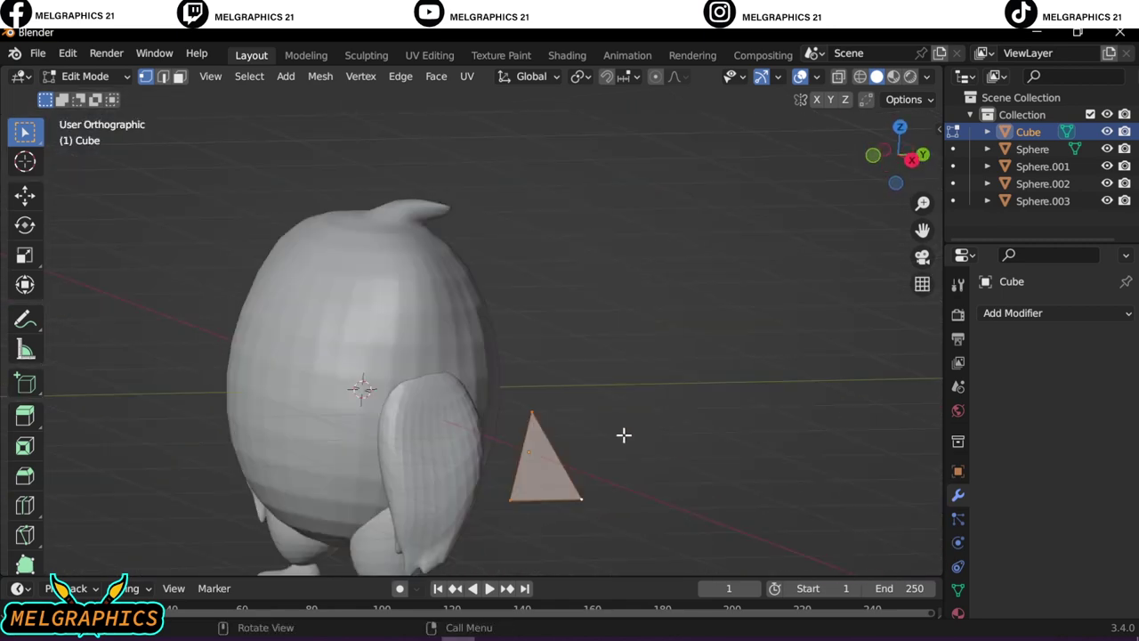
pyautogui.press('Tab')
pyautogui.press('KP_1')
pyautogui.moveTo(779, 283); pyautogui.dragTo(733, 441, button='middle')
pyautogui.press('KP_3')
# Rotate the pyramid around its Y and Z axes using the transform properties
pyautogui.click(958, 471)
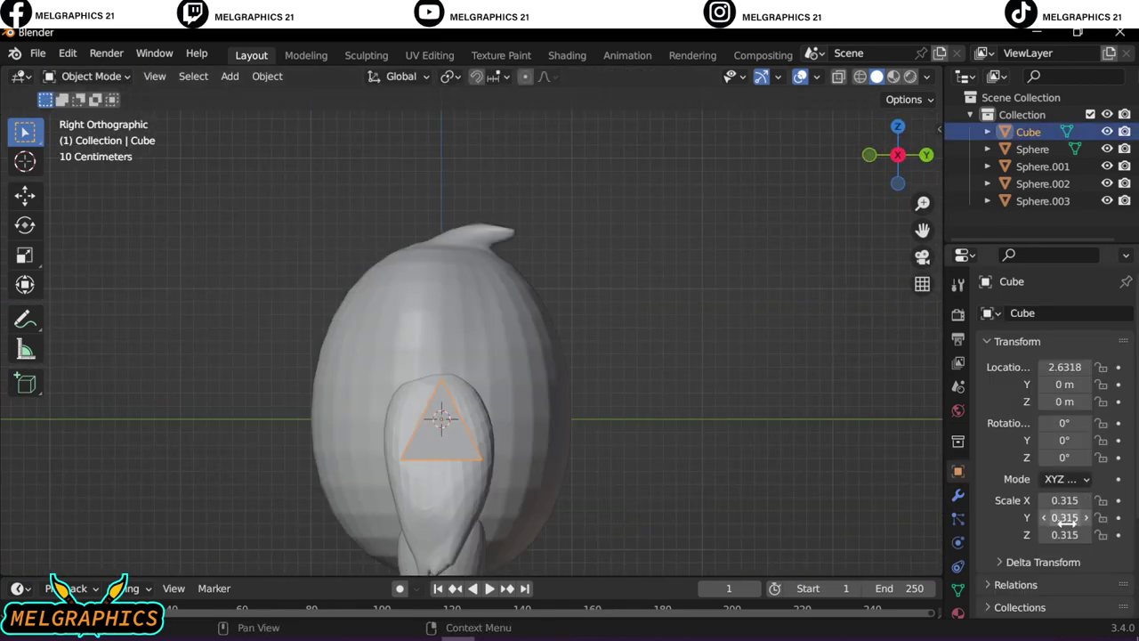
pyautogui.moveTo(534, 356); pyautogui.dragTo(587, 338, button='middle')
pyautogui.press('KP_1')
pyautogui.moveTo(1065, 440); pyautogui.dragTo(1023, 440)
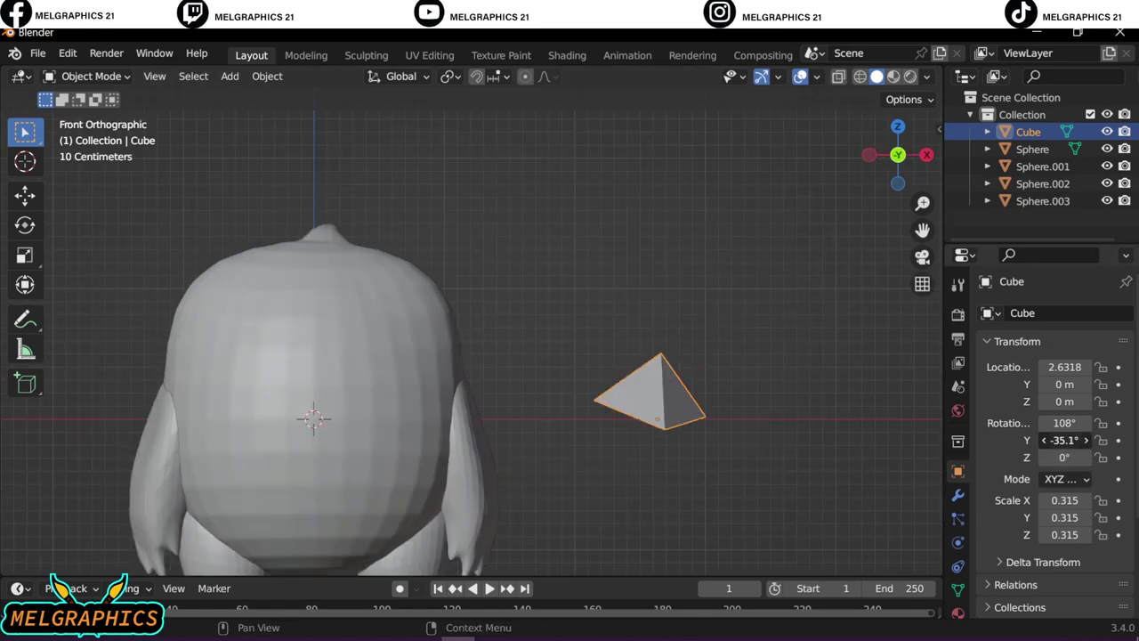
pyautogui.moveTo(534, 373)
pyautogui.mouseDown(button='middle')
pyautogui.moveTo(466, 407)
pyautogui.moveTo(697, 359)
pyautogui.mouseUp(button='middle')
pyautogui.press('KP_1')
pyautogui.moveTo(1064, 457); pyautogui.dragTo(1036, 457)
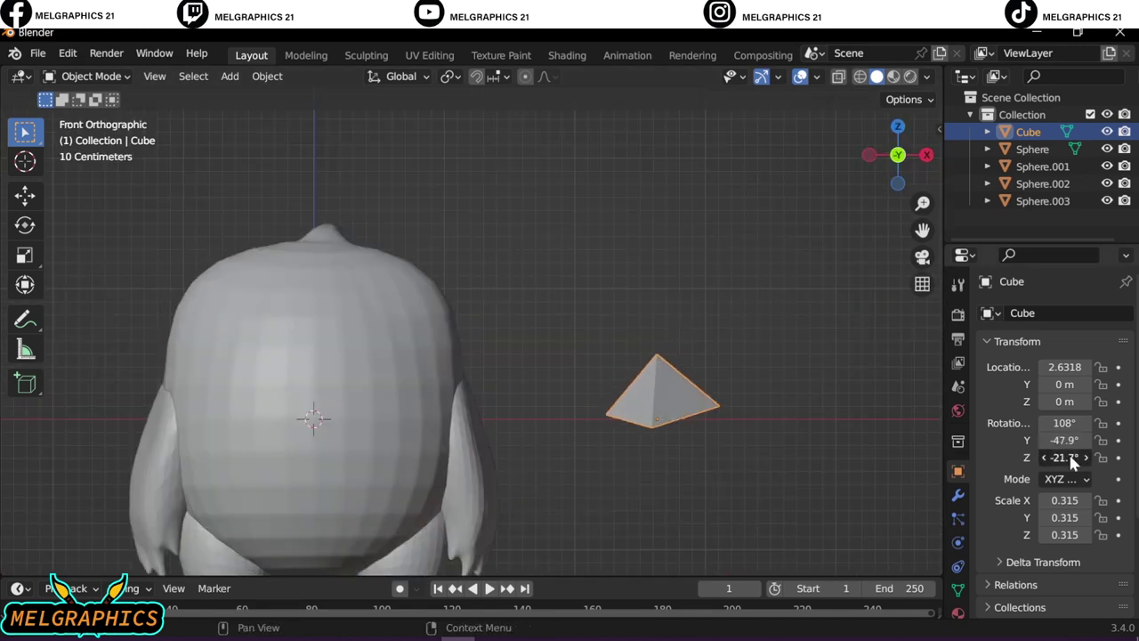
# Center the pyramid on the body's X middle line and move it along Y onto the body's front
pyautogui.press('g')
pyautogui.press('x')
pyautogui.click(354, 460)
pyautogui.press('KP_3')
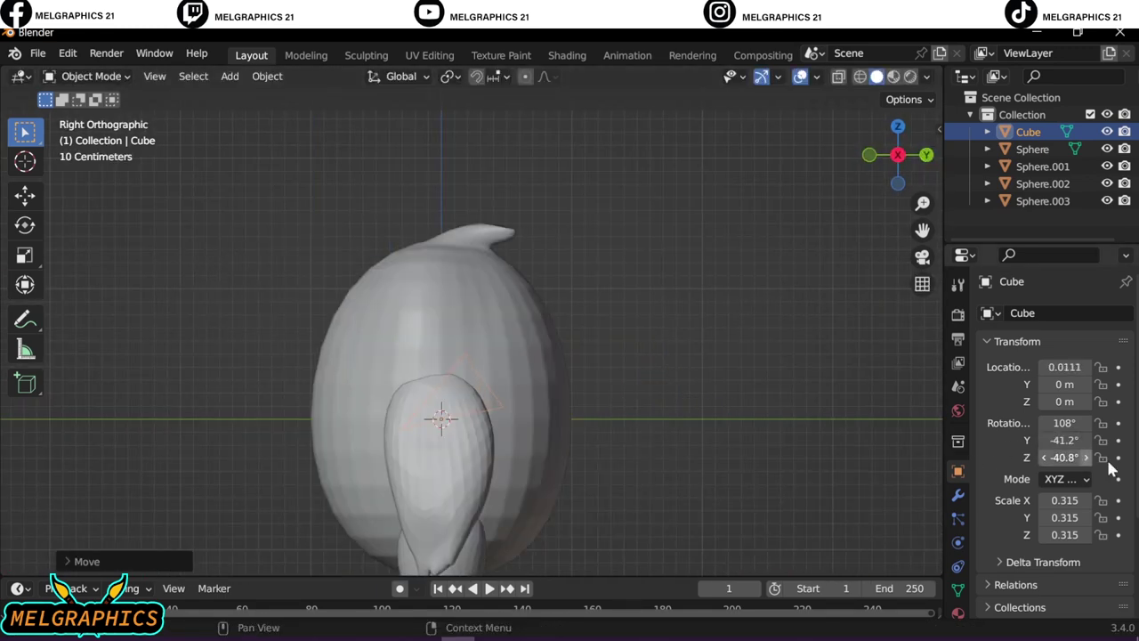
pyautogui.hotkey('ctrl', 'z')
pyautogui.press('g')
pyautogui.press('y')
pyautogui.click(725, 469)
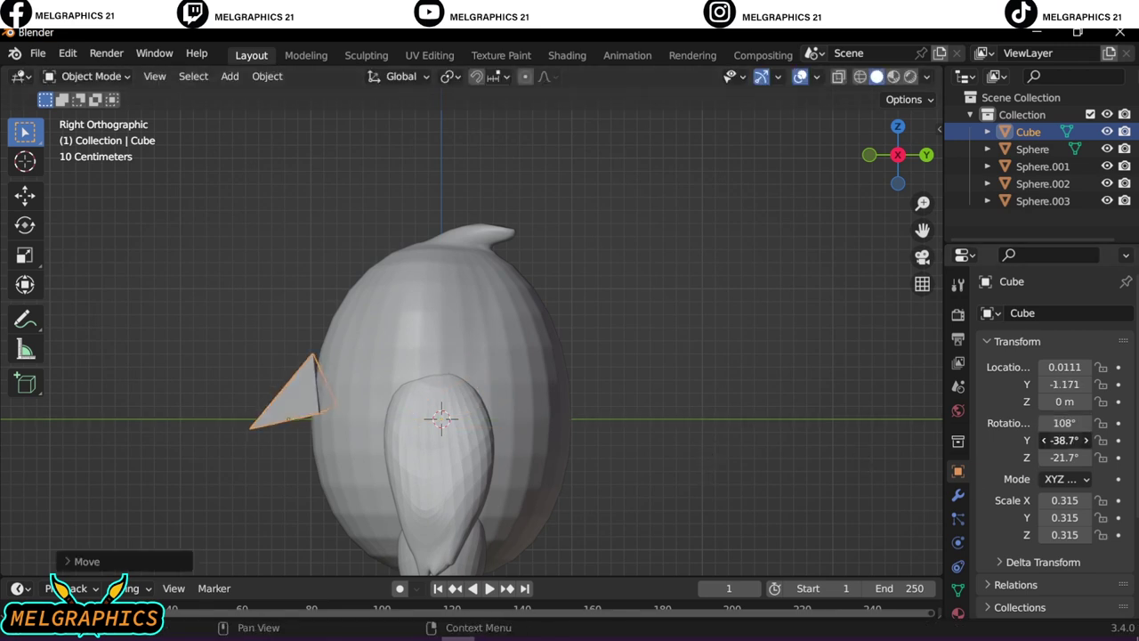
# Tilt the pyramid to point forward, setting its Y rotation to -45°
pyautogui.hotkey('ctrl', 'z')
pyautogui.moveTo(356, 427); pyautogui.dragTo(56, 448, button='middle')
pyautogui.press('KP_1')
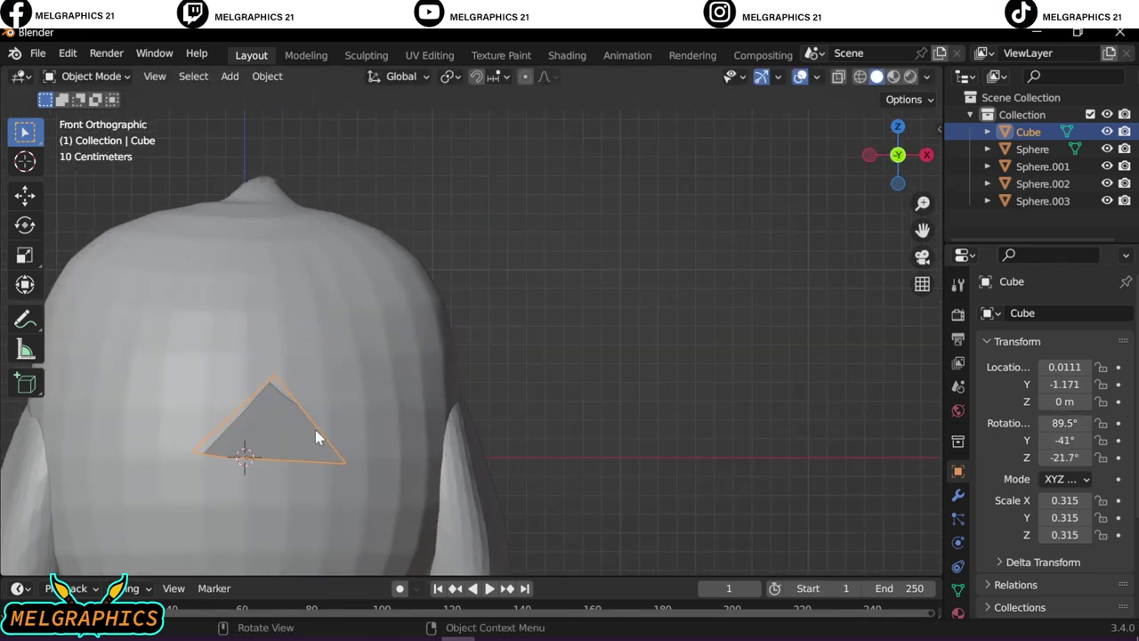
pyautogui.moveTo(315, 437); pyautogui.dragTo(846, 515, button='middle')
pyautogui.moveTo(1064, 456)
pyautogui.mouseDown()
pyautogui.moveTo(1095, 457)
pyautogui.moveTo(993, 444)
pyautogui.mouseUp()
pyautogui.press('KP_1')
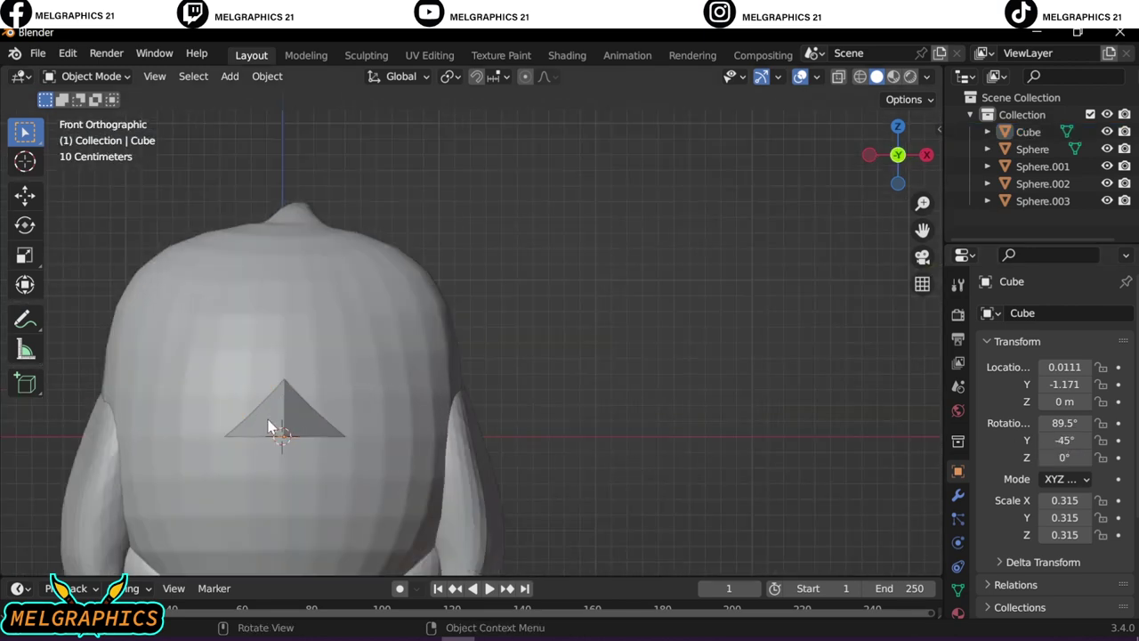
# Duplicate the pyramid, flip the copy downward to Y 137°, and scale it smaller
pyautogui.rightClick(270, 427)
pyautogui.click(254, 449)
pyautogui.rightClick(249, 442)
pyautogui.moveTo(1064, 423)
pyautogui.mouseDown()
pyautogui.moveTo(1094, 422)
pyautogui.moveTo(1092, 439)
pyautogui.mouseUp()
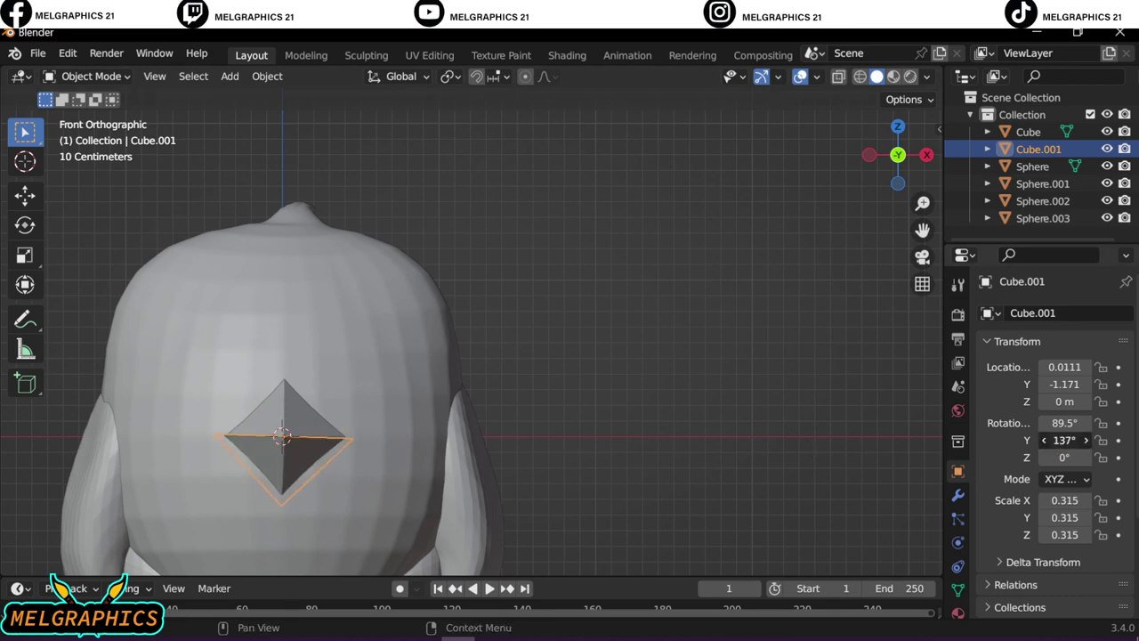
pyautogui.moveTo(463, 445); pyautogui.dragTo(502, 473, button='middle')
pyautogui.press('s')
pyautogui.click(370, 493)
# Rescale the lower beak copy to 0.226 and recenter the view on the bird
pyautogui.press('KP_1')
pyautogui.moveTo(370, 493); pyautogui.dragTo(384, 469, button='middle')
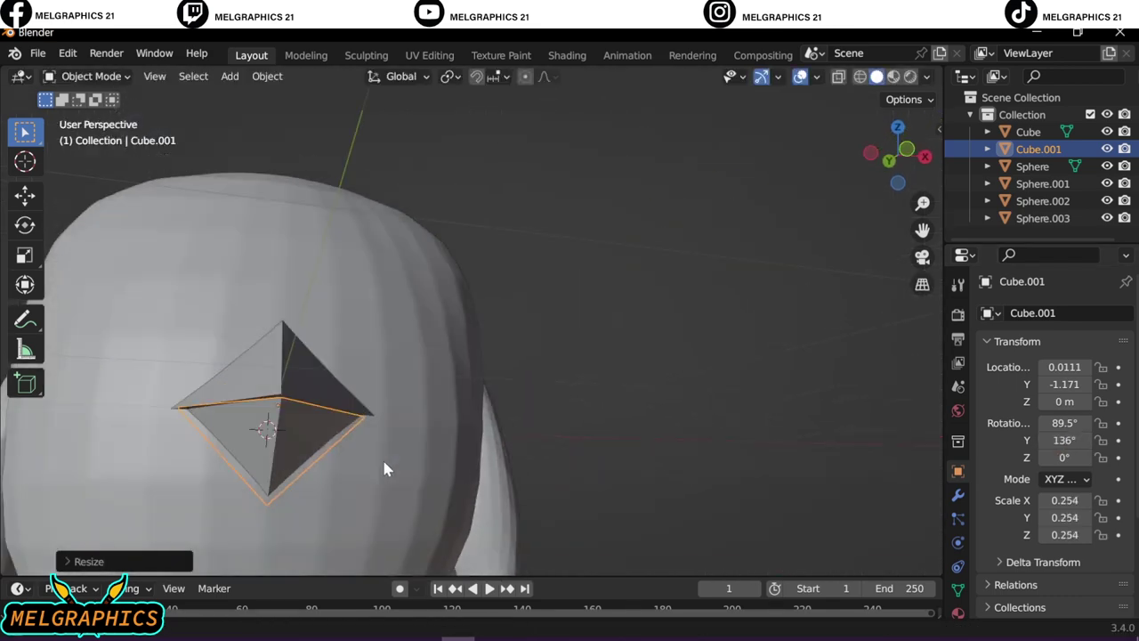
pyautogui.moveTo(649, 439); pyautogui.dragTo(647, 362, button='middle')
pyautogui.press('KP_1')
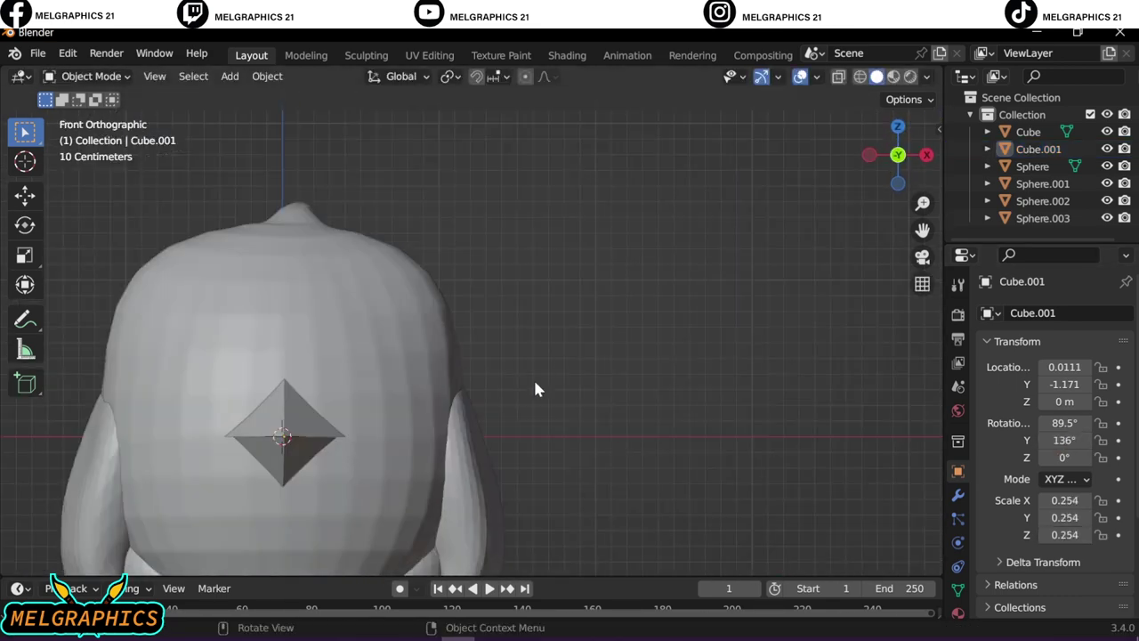
pyautogui.click(374, 407)
pyautogui.click(374, 408)
pyautogui.press('s')
pyautogui.click(373, 408)
pyautogui.scroll(3, 738, 386)
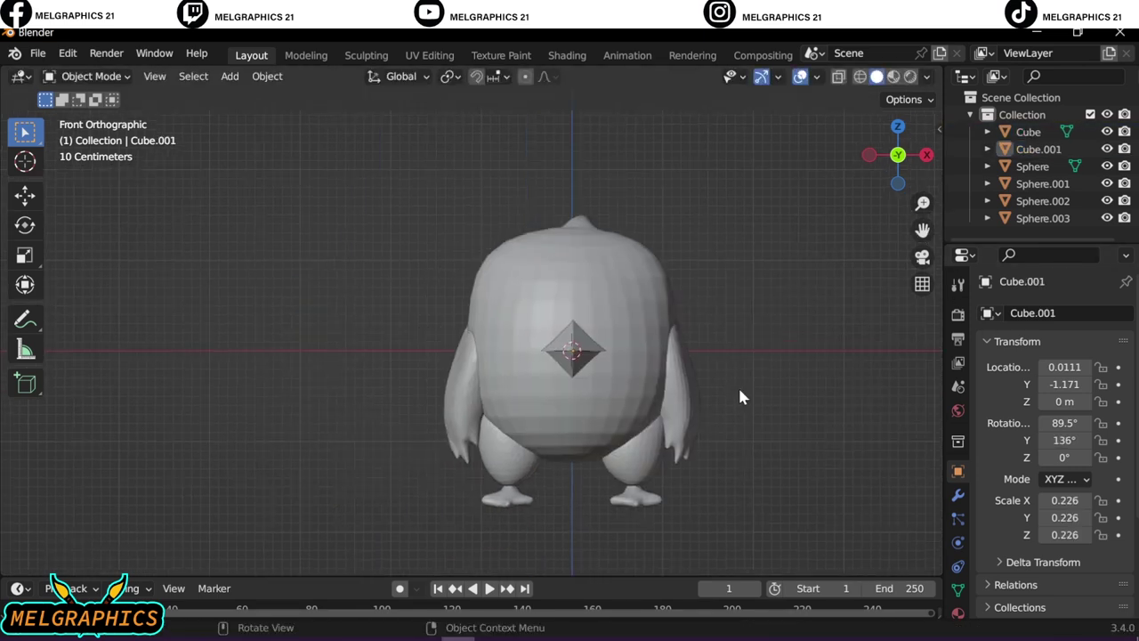
pyautogui.moveTo(936, 238); pyautogui.dragTo(830, 265)
pyautogui.hotkey('shift', 'a')
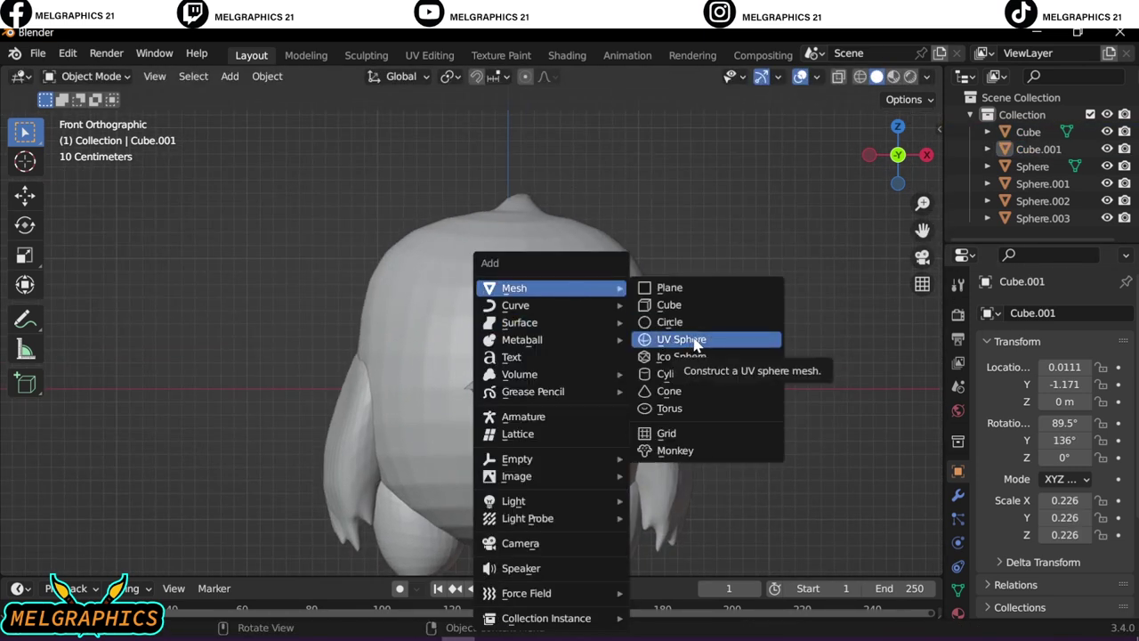
# Add a UV sphere for the eye, shrink it, raise it and squash it into an oval
pyautogui.click(703, 343)
pyautogui.press('s')
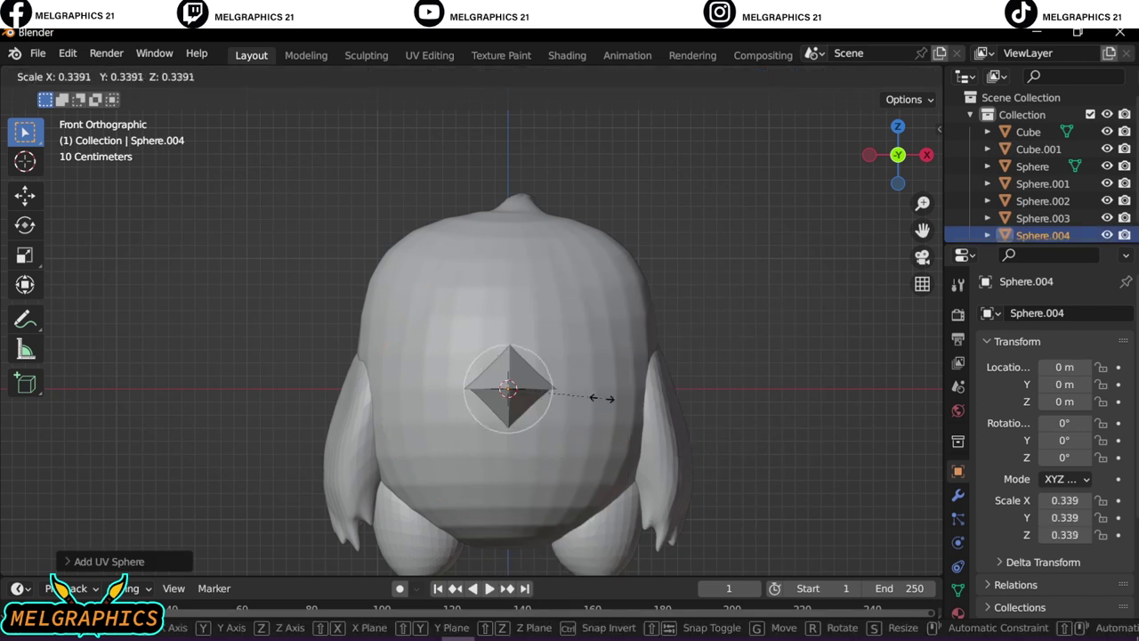
pyautogui.click(580, 312)
pyautogui.press('g')
pyautogui.press('z')
pyautogui.click(561, 303)
pyautogui.press('s')
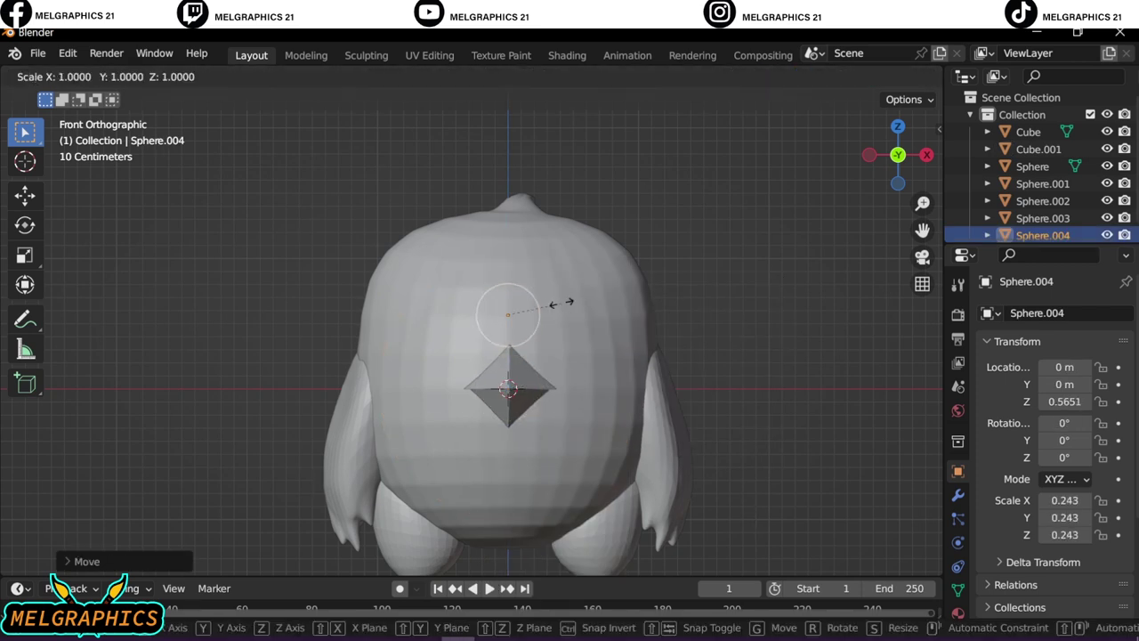
pyautogui.click(548, 301)
# Move the eye sphere right and up so it sits above-right of the beak
pyautogui.press('g')
pyautogui.press('x')
pyautogui.click(588, 316)
pyautogui.press('g')
pyautogui.press('z')
pyautogui.click(588, 327)
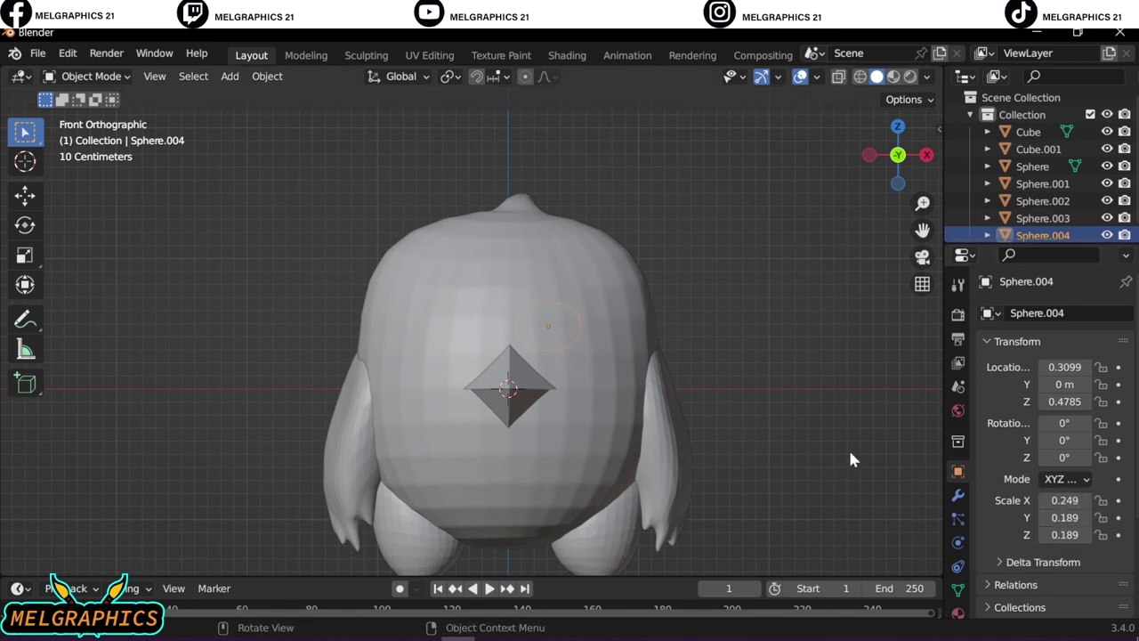
# Push the eye onto the body's front, nudge it lower-right, and rotate it 90° on X
pyautogui.press('KP_3')
pyautogui.press('g')
pyautogui.press('y')
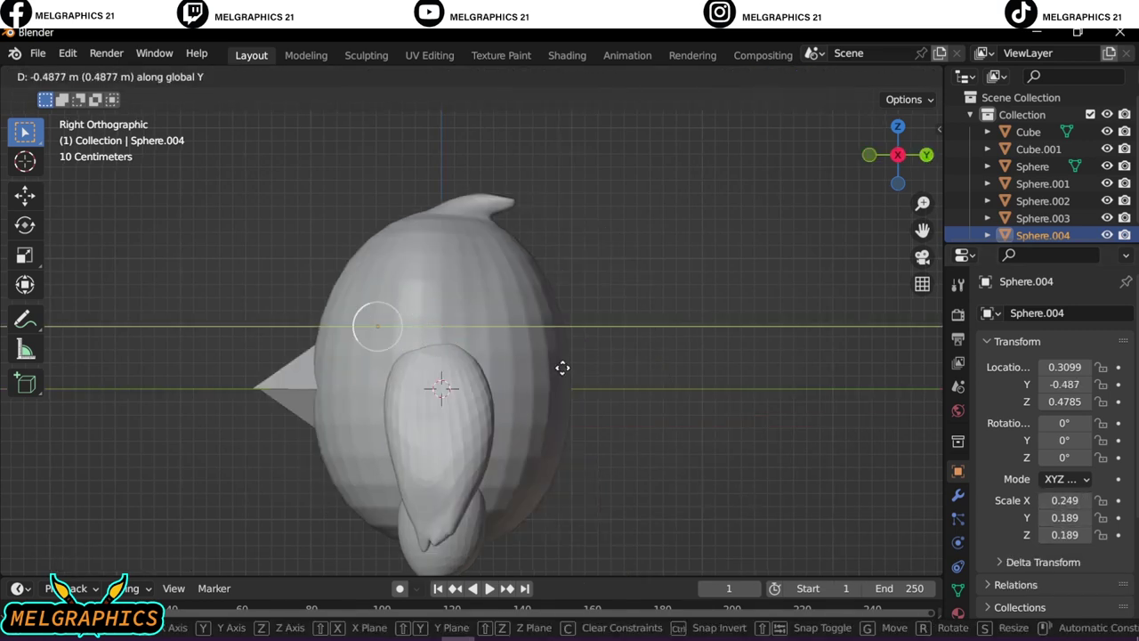
pyautogui.click(557, 311)
pyautogui.press('KP_1')
pyautogui.click(566, 347)
pyautogui.press('g')
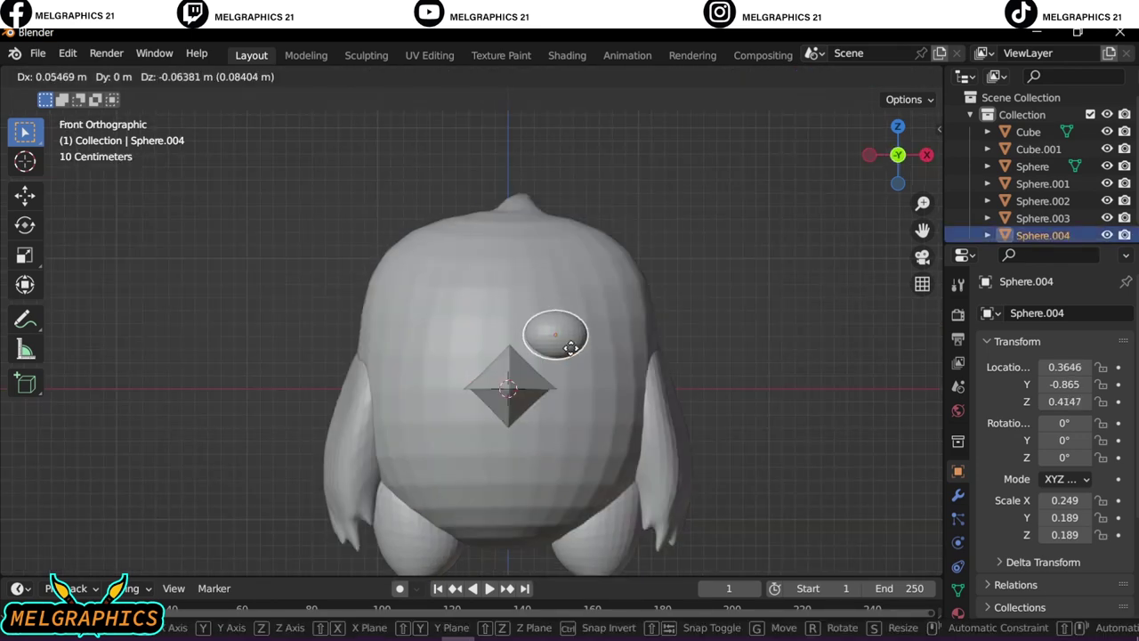
pyautogui.click(574, 355)
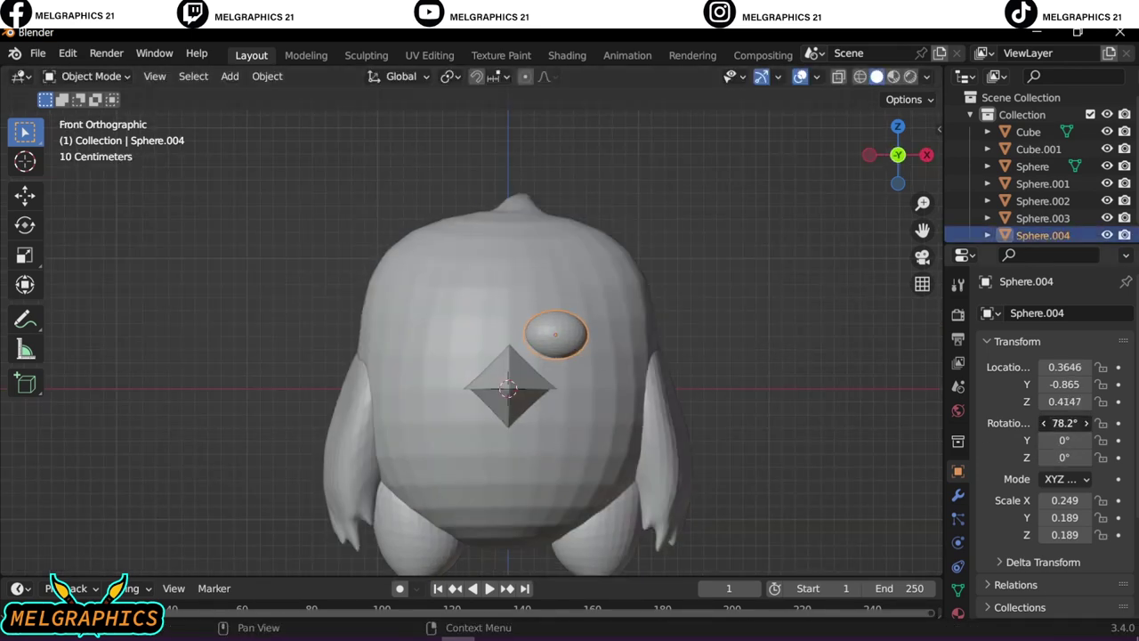
pyautogui.press('Return')
pyautogui.write('90')
pyautogui.click(767, 326)
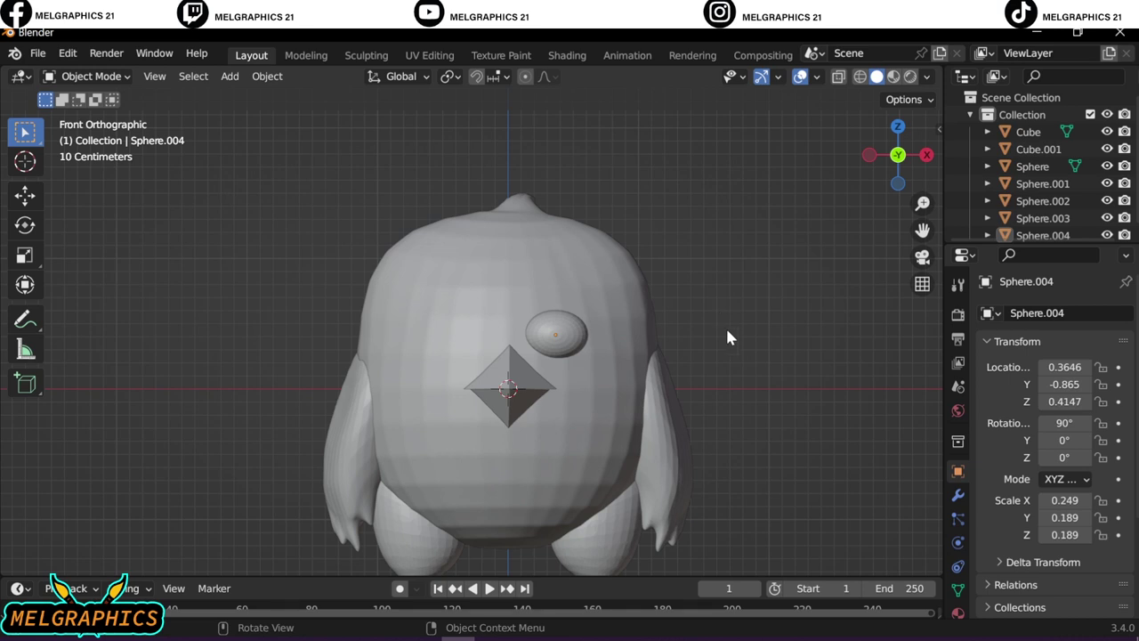
# Add a cube and shrink it into a small flat eyebrow box
pyautogui.hotkey('shift', 'a')
pyautogui.click(796, 303)
pyautogui.press('s')
pyautogui.click(530, 375)
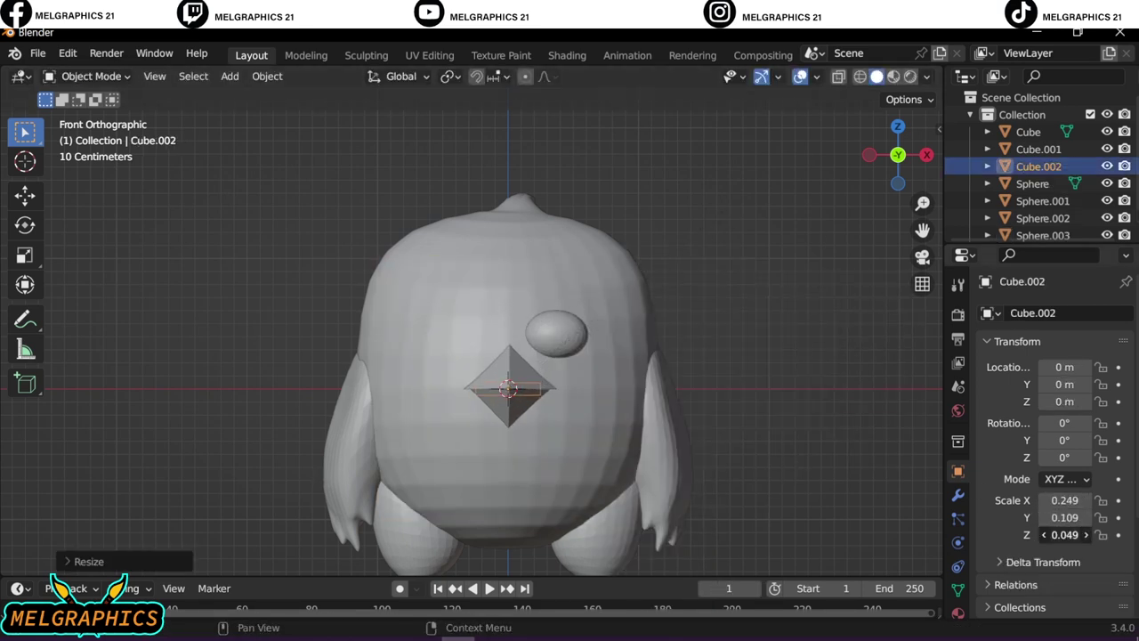
# Thin the brow box, place it over the eye, and tilt it into an angry slant
pyautogui.click(1085, 534)
pyautogui.press('g')
pyautogui.click(734, 477)
pyautogui.press('g')
pyautogui.press('z')
pyautogui.click(704, 394)
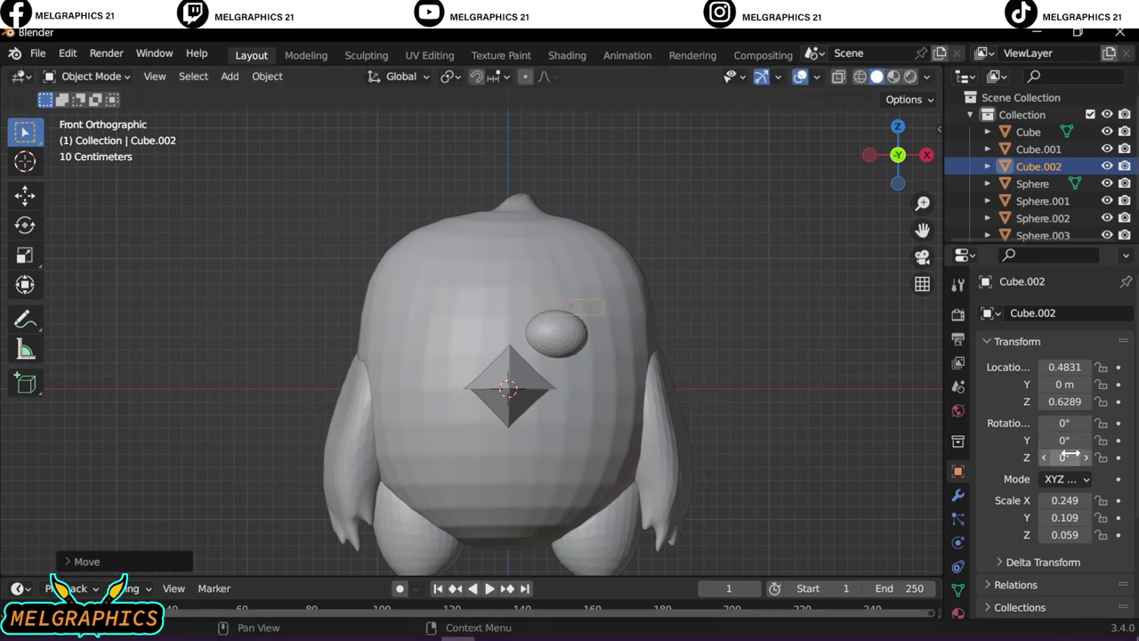
pyautogui.moveTo(1068, 455); pyautogui.dragTo(1064, 439)
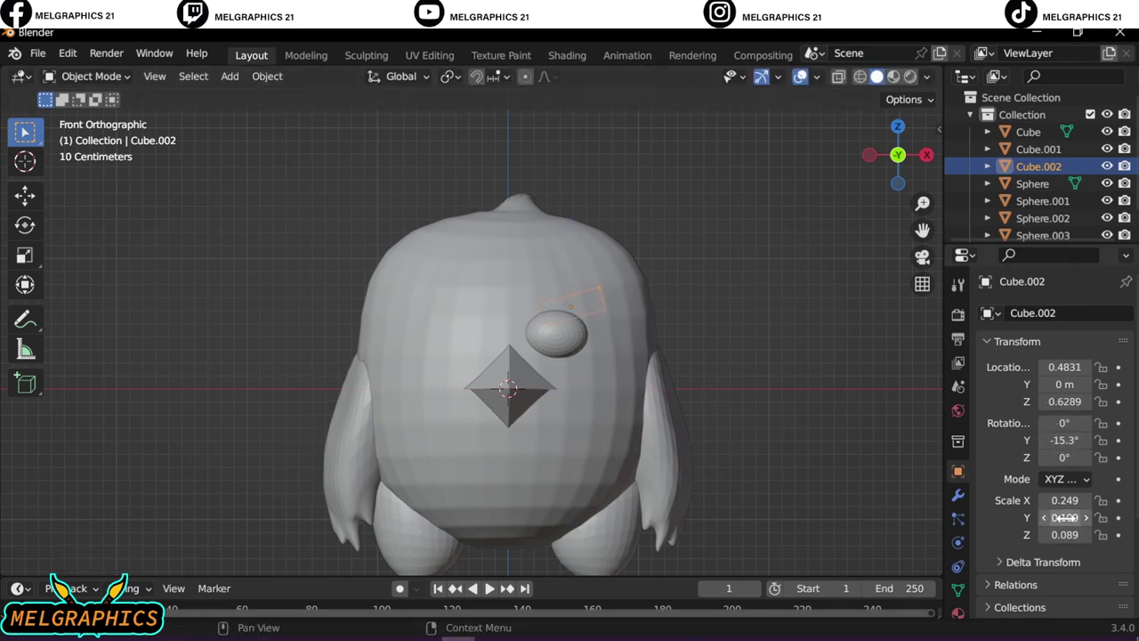
# Add a Bevel modifier to the brow box
pyautogui.click(957, 494)
pyautogui.click(1013, 313)
pyautogui.click(776, 392)
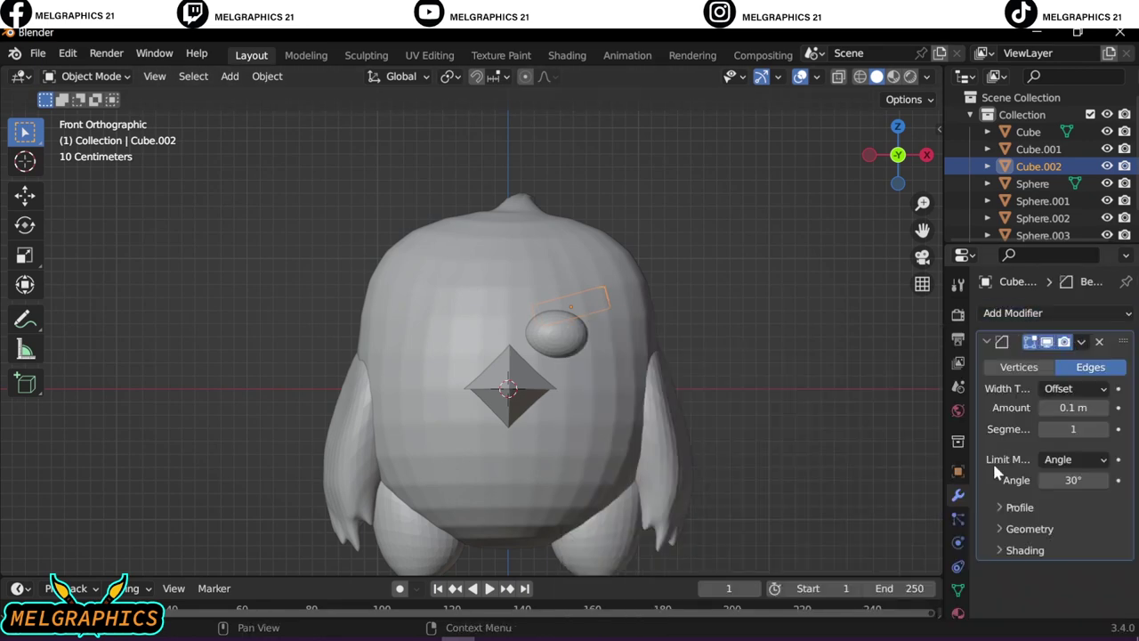
pyautogui.click(1028, 131)
pyautogui.click(1038, 166)
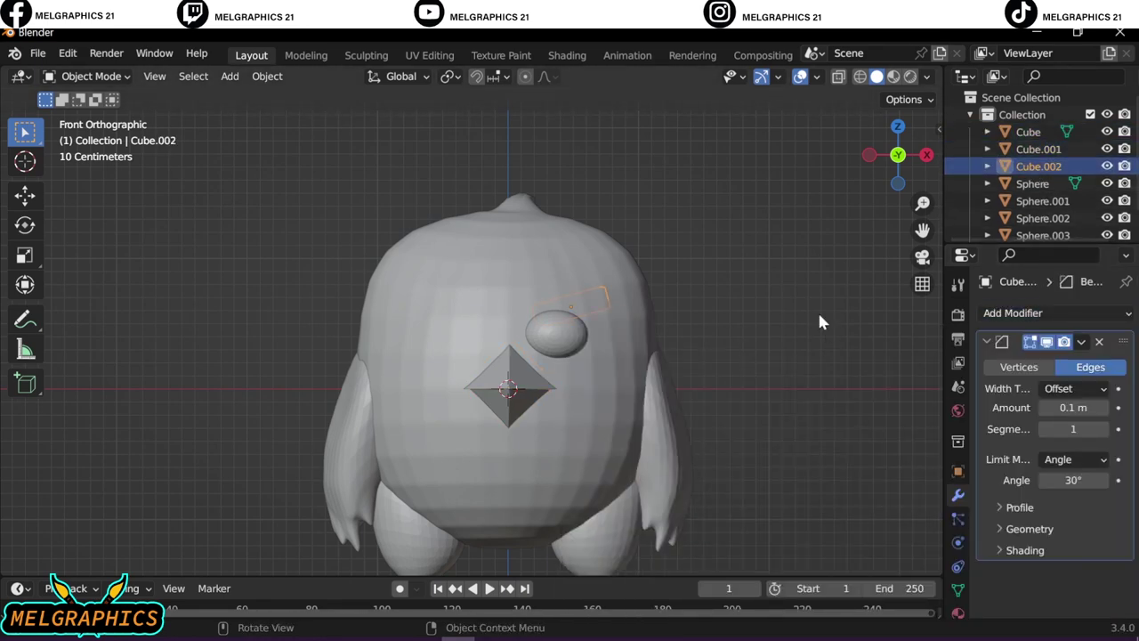
# Set the brow's depth against the face, reposition it, and enlarge it
pyautogui.press('KP_3')
pyautogui.press('g')
pyautogui.press('y')
pyautogui.click(602, 372)
pyautogui.press('KP_1')
pyautogui.scroll(3, 596, 317)
pyautogui.press('g')
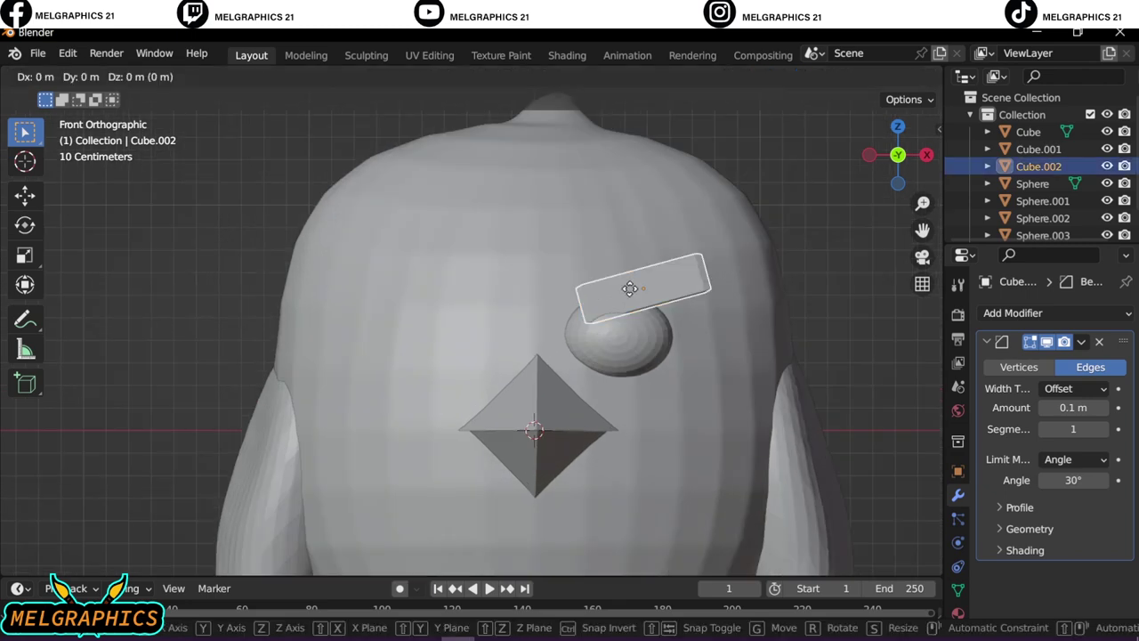
pyautogui.click(617, 300)
pyautogui.moveTo(618, 300); pyautogui.dragTo(691, 332, button='middle')
pyautogui.press('KP_1')
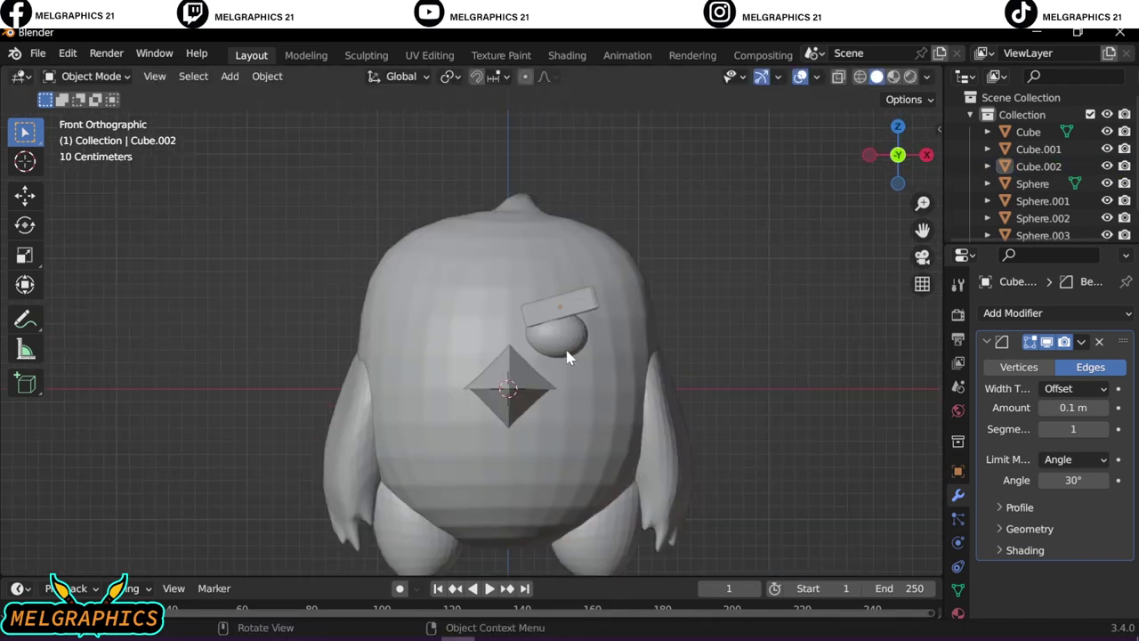
pyautogui.press('s')
pyautogui.click(590, 377)
# Add a Mirror modifier to the eye sphere and apply it
pyautogui.click(556, 336)
pyautogui.click(1013, 312)
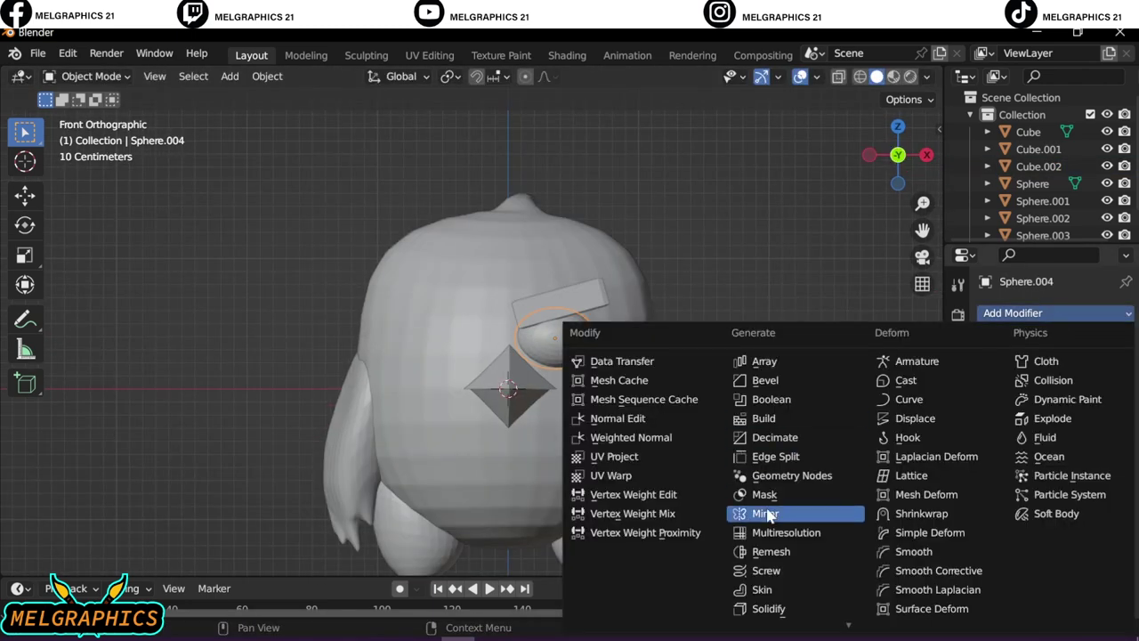
pyautogui.click(767, 514)
pyautogui.hotkey('ctrl', 'a')
# Mirror the eyebrow bar, apply the modifier, and set its origin to geometry
pyautogui.click(560, 303)
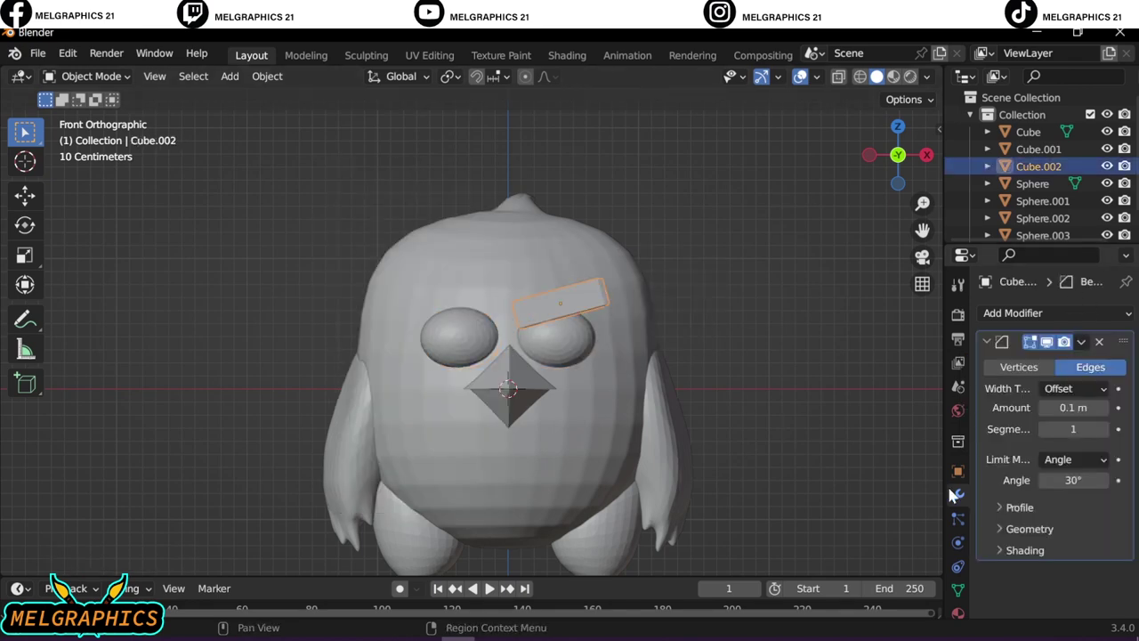
pyautogui.click(1013, 313)
pyautogui.click(767, 515)
pyautogui.scroll(-2, 1050, 445)
pyautogui.click(1081, 478)
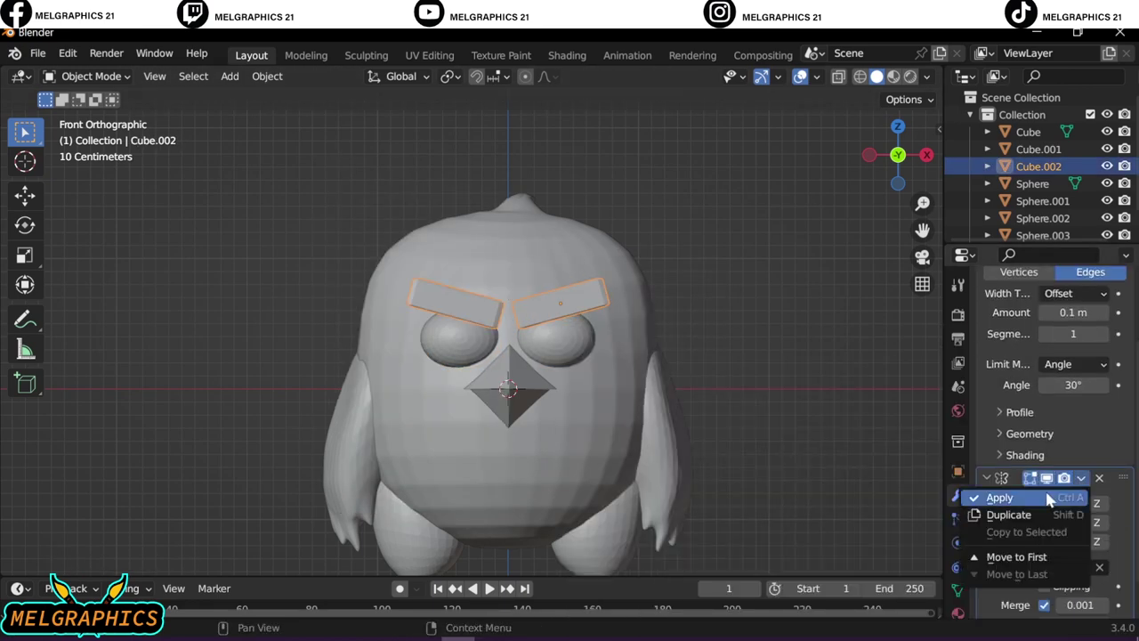
pyautogui.click(1050, 498)
pyautogui.rightClick(534, 379)
pyautogui.click(763, 400)
pyautogui.scroll(-4, 486, 411)
pyautogui.scroll(4, 481, 493)
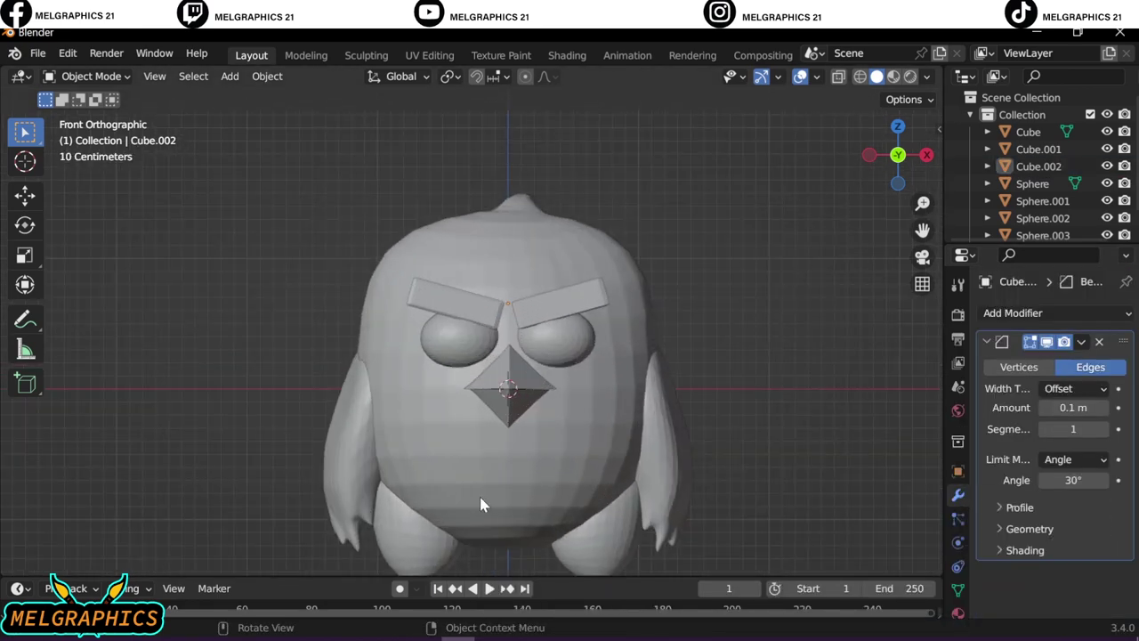
pyautogui.hotkey('shift', 'a')
pyautogui.click(526, 338)
pyautogui.click(958, 471)
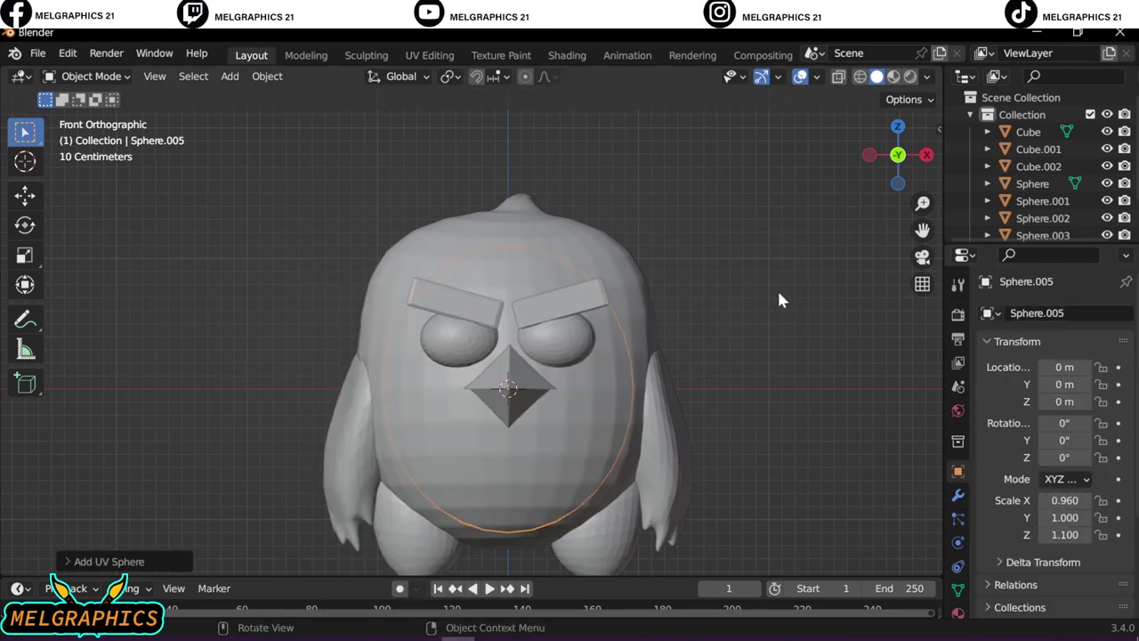
pyautogui.press('s')
pyautogui.click(570, 376)
pyautogui.press('g')
pyautogui.press('z')
pyautogui.click(560, 427)
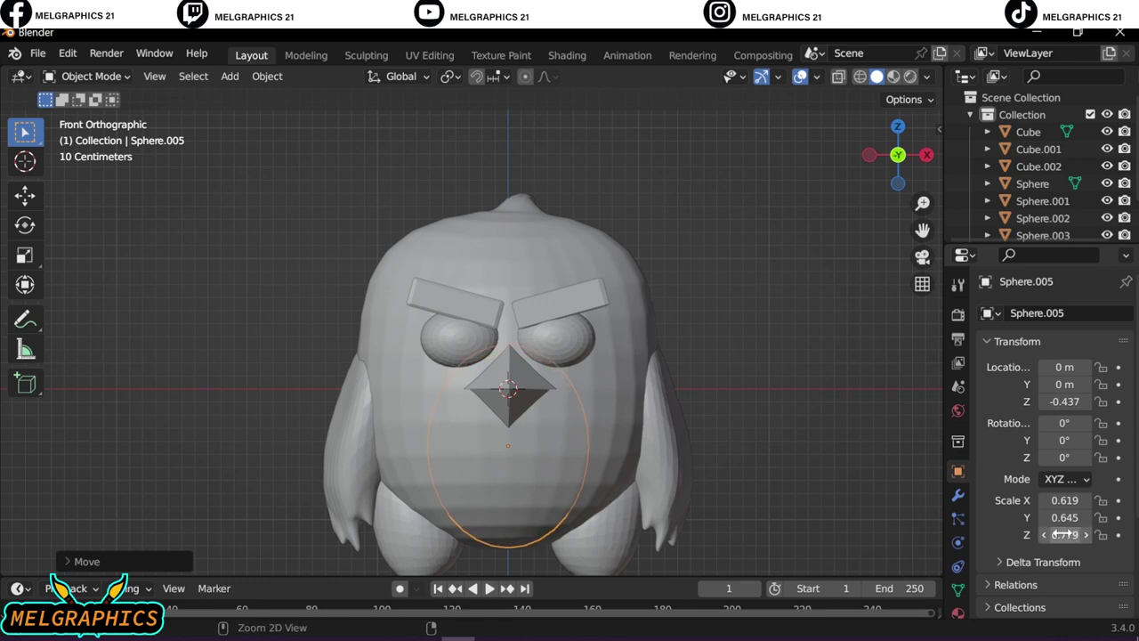
pyautogui.moveTo(1064, 500); pyautogui.dragTo(1104, 500)
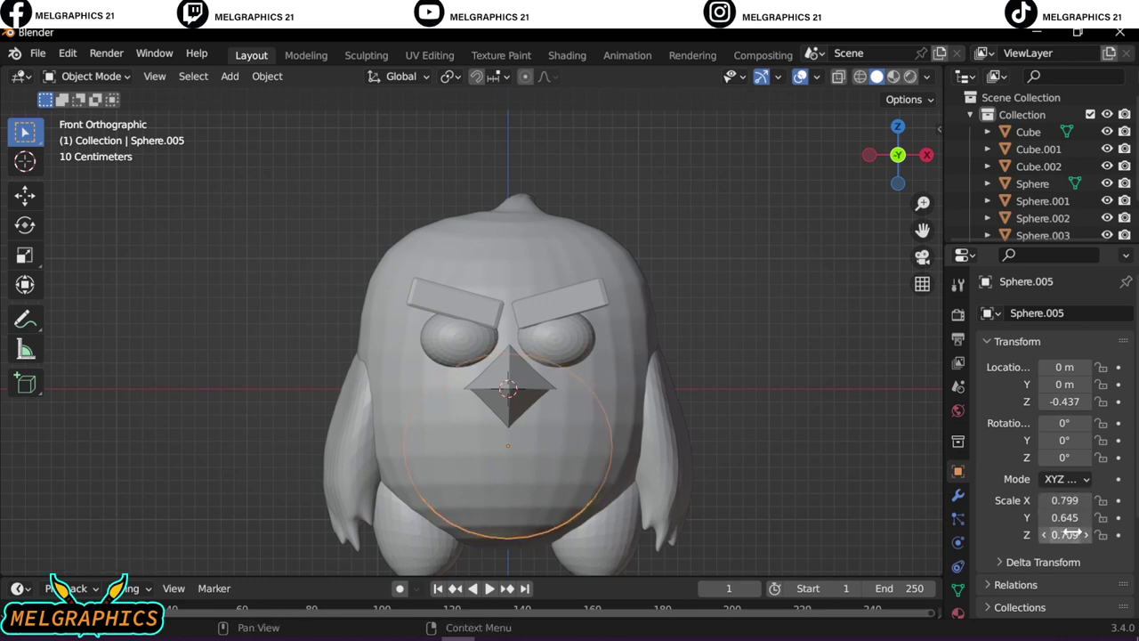
pyautogui.press('g')
pyautogui.press('z')
pyautogui.click(756, 541)
pyautogui.press('KP_3')
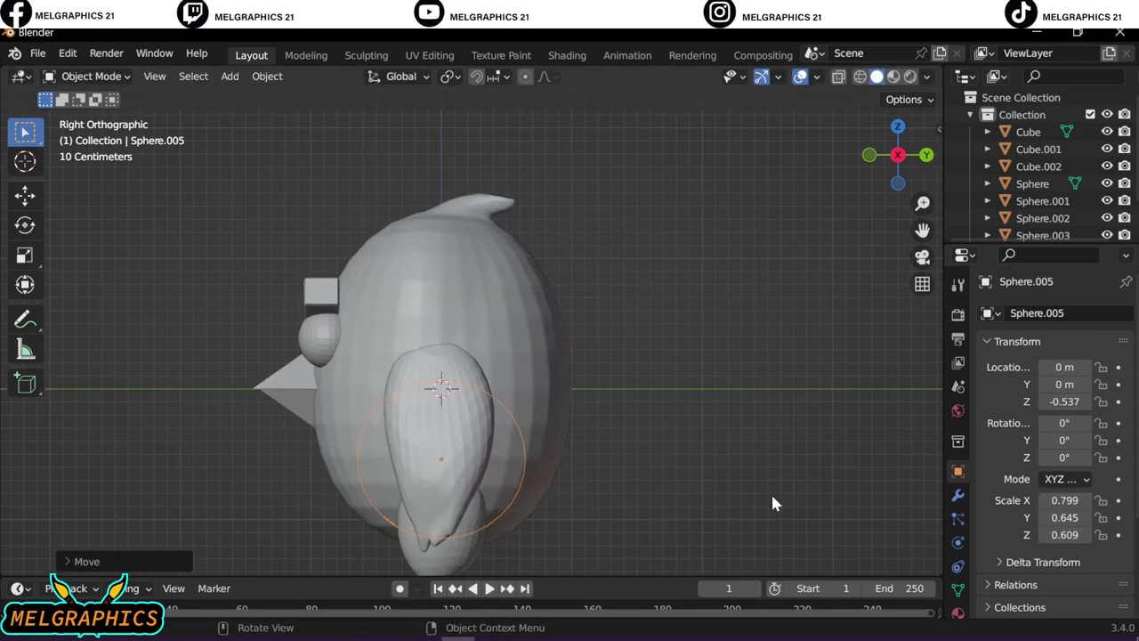
pyautogui.press('g')
pyautogui.press('y')
pyautogui.click(457, 508)
pyautogui.moveTo(1065, 517); pyautogui.dragTo(1023, 517)
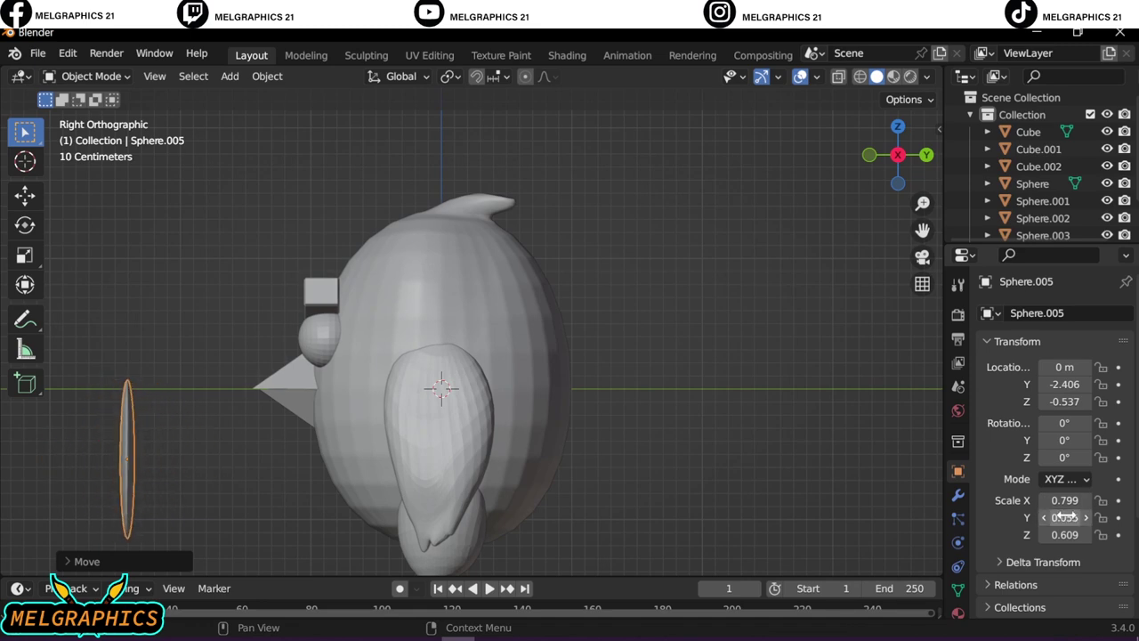
pyautogui.press('g')
pyautogui.press('y')
pyautogui.click(925, 510)
pyautogui.press('KP_5')
pyautogui.moveTo(922, 506)
pyautogui.mouseDown(button='middle')
pyautogui.moveTo(776, 424)
pyautogui.moveTo(639, 430)
pyautogui.mouseUp(button='middle')
pyautogui.press('KP_3')
pyautogui.press('g')
pyautogui.press('y')
pyautogui.press('Return')
pyautogui.click(89, 76)
pyautogui.click(97, 132)
pyautogui.press('f')
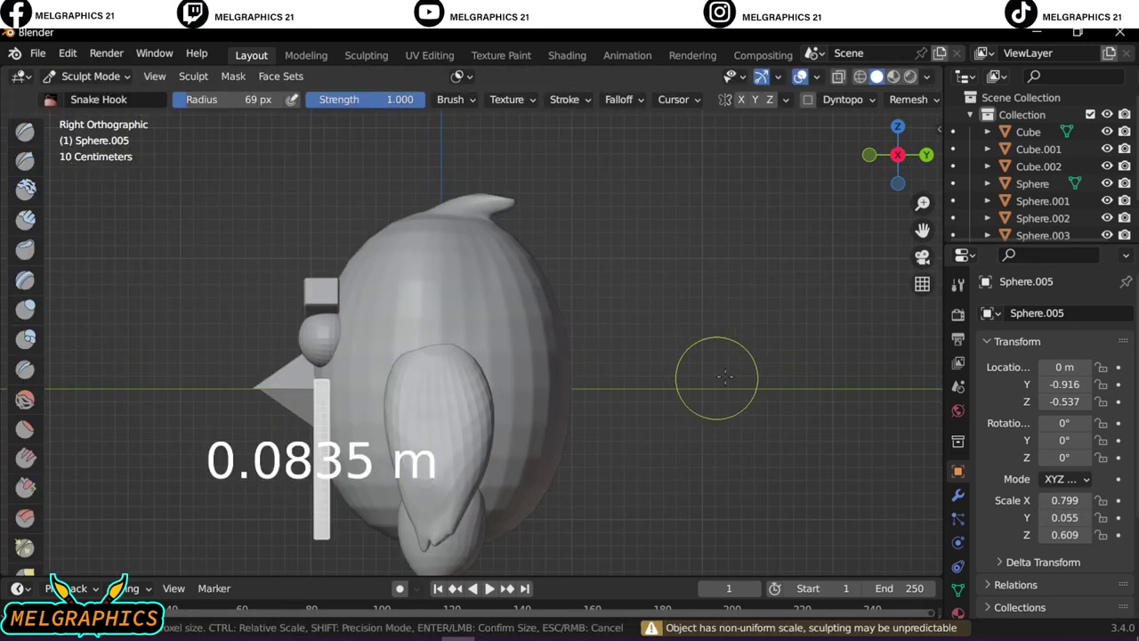
pyautogui.click(726, 378)
pyautogui.moveTo(322, 533); pyautogui.dragTo(396, 515)
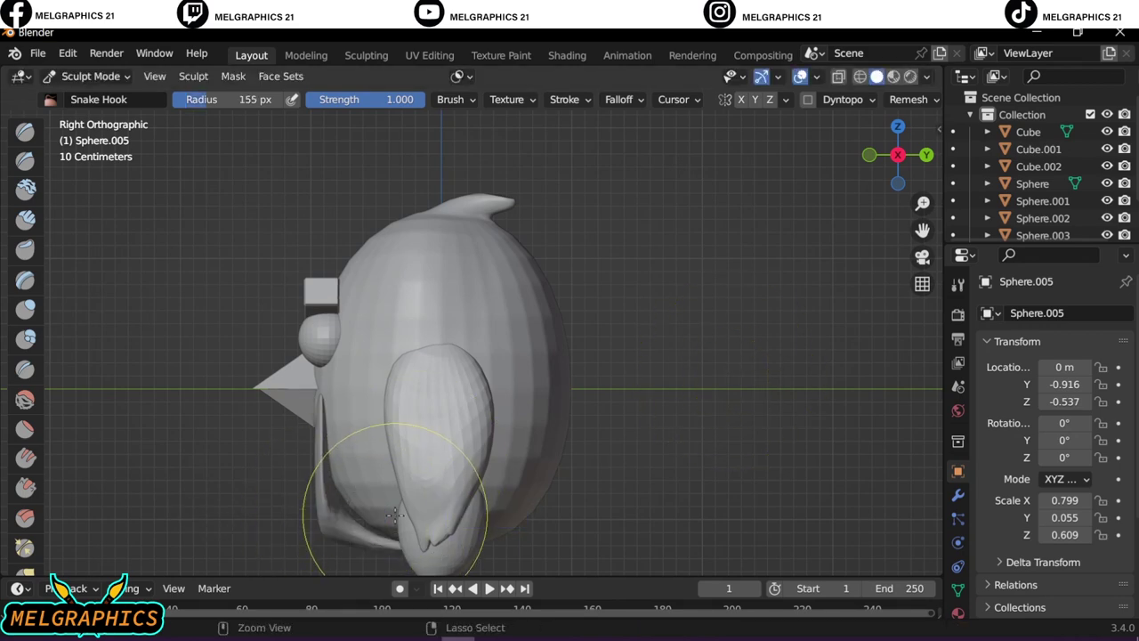
pyautogui.moveTo(396, 514)
pyautogui.mouseDown(button='middle')
pyautogui.moveTo(516, 472)
pyautogui.moveTo(564, 427)
pyautogui.mouseUp(button='middle')
pyautogui.hotkey('ctrl', 'z')
pyautogui.press('Delete')
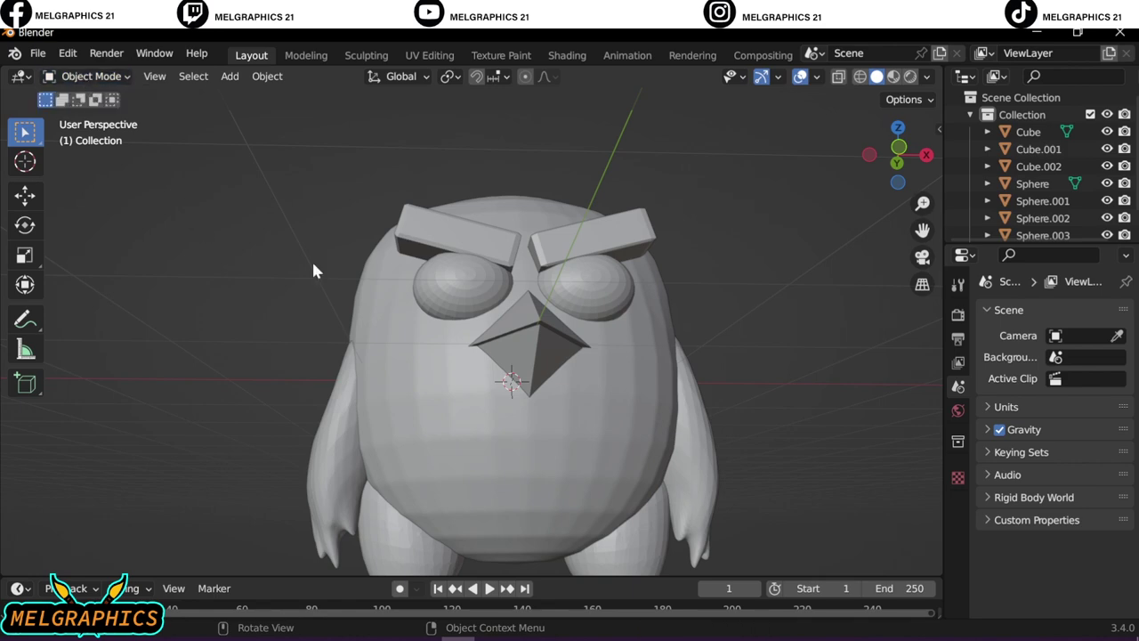
pyautogui.press('KP_1')
# Put the bird's body into Edit Mode and switch to circle selection
pyautogui.hotkey('ctrl', 'z')
pyautogui.click(89, 76)
pyautogui.click(94, 114)
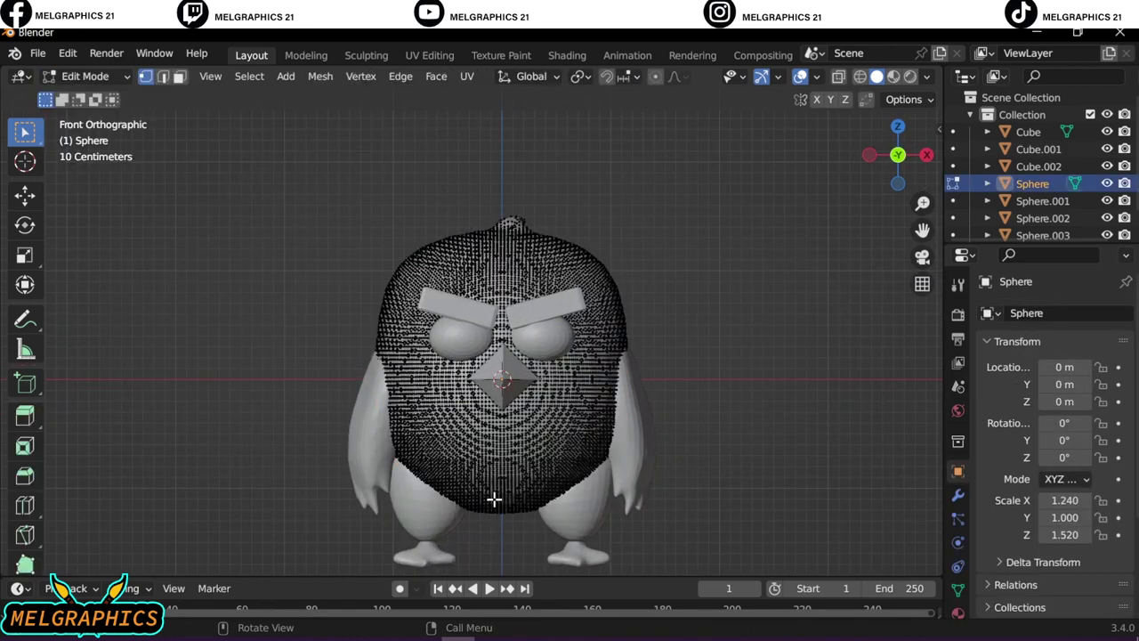
pyautogui.scroll(5, 493, 500)
pyautogui.scroll(-2, 567, 308)
pyautogui.scroll(3, 264, 325)
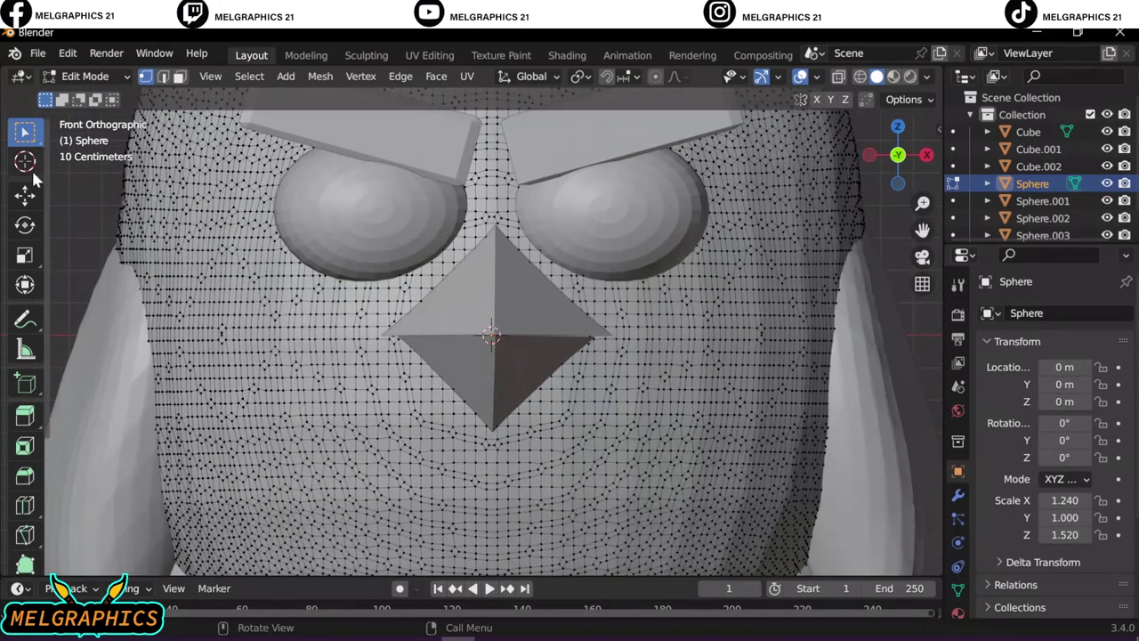
pyautogui.moveTo(25, 131); pyautogui.dragTo(96, 207)
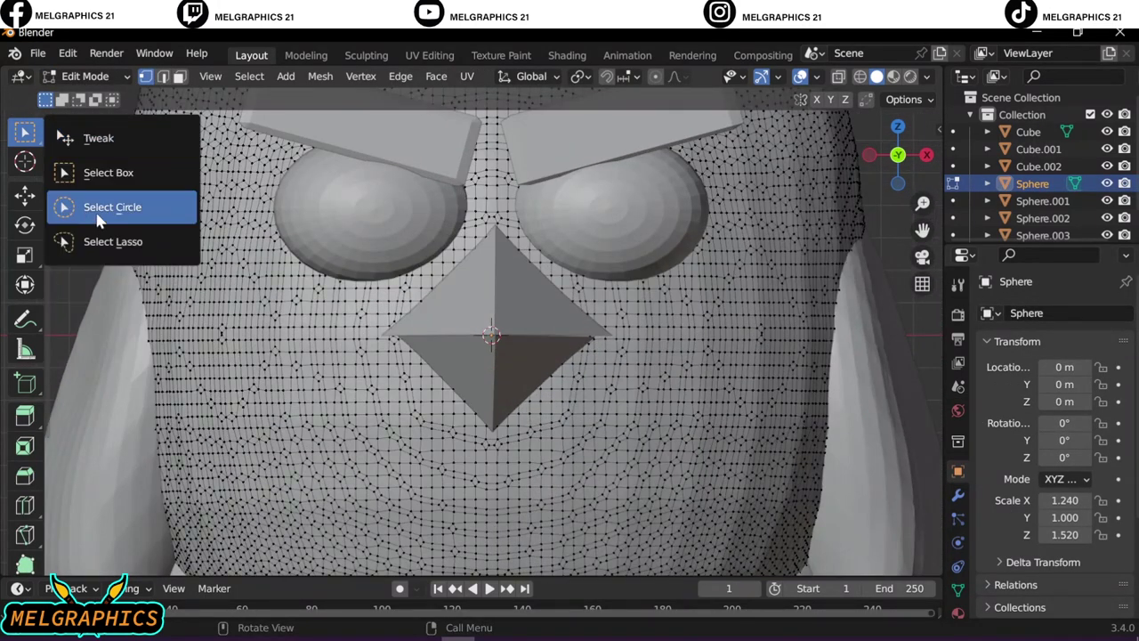
# Separate the left and right cheek patches from the body
pyautogui.rightClick(216, 303)
pyautogui.click(223, 583)
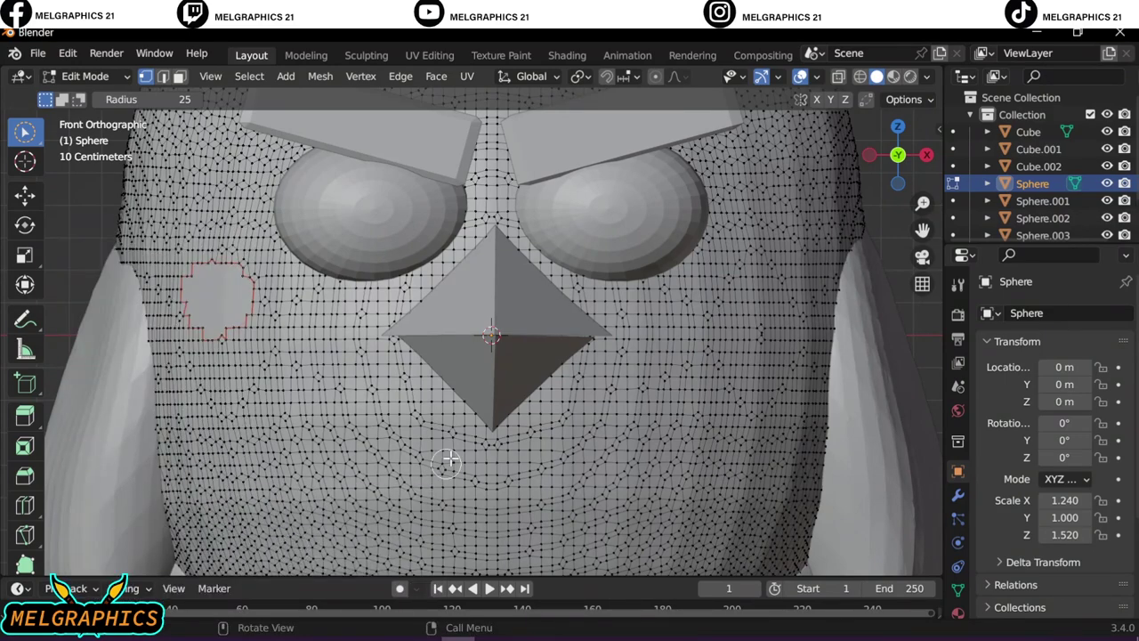
pyautogui.scroll(-1, 445, 457)
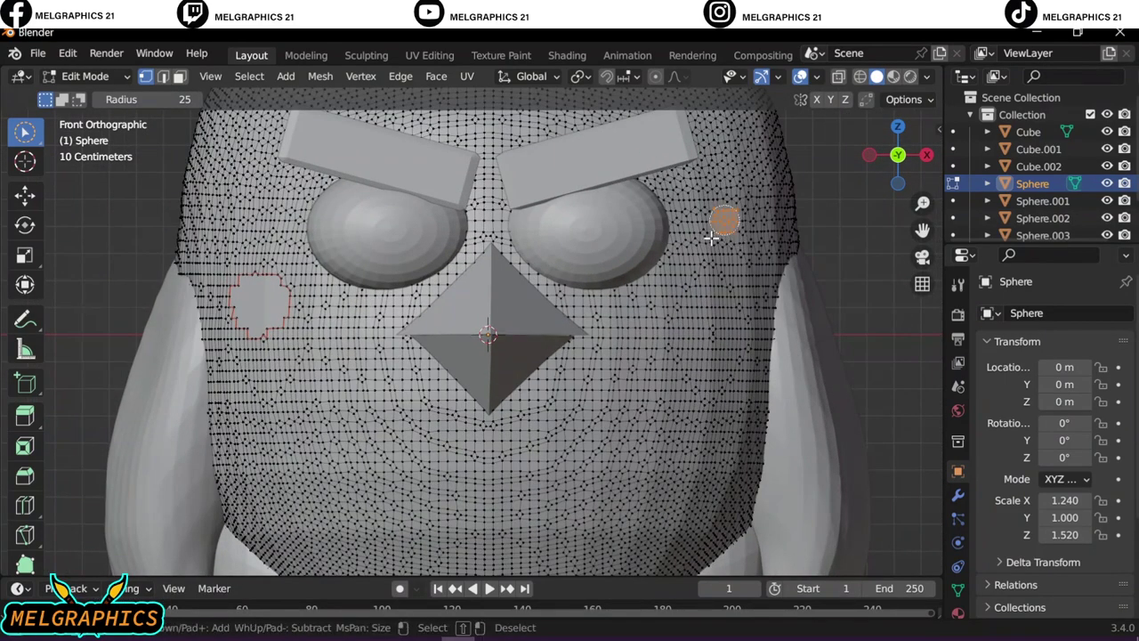
pyautogui.moveTo(721, 223); pyautogui.dragTo(746, 251)
pyautogui.rightClick(730, 236)
pyautogui.moveTo(633, 561)
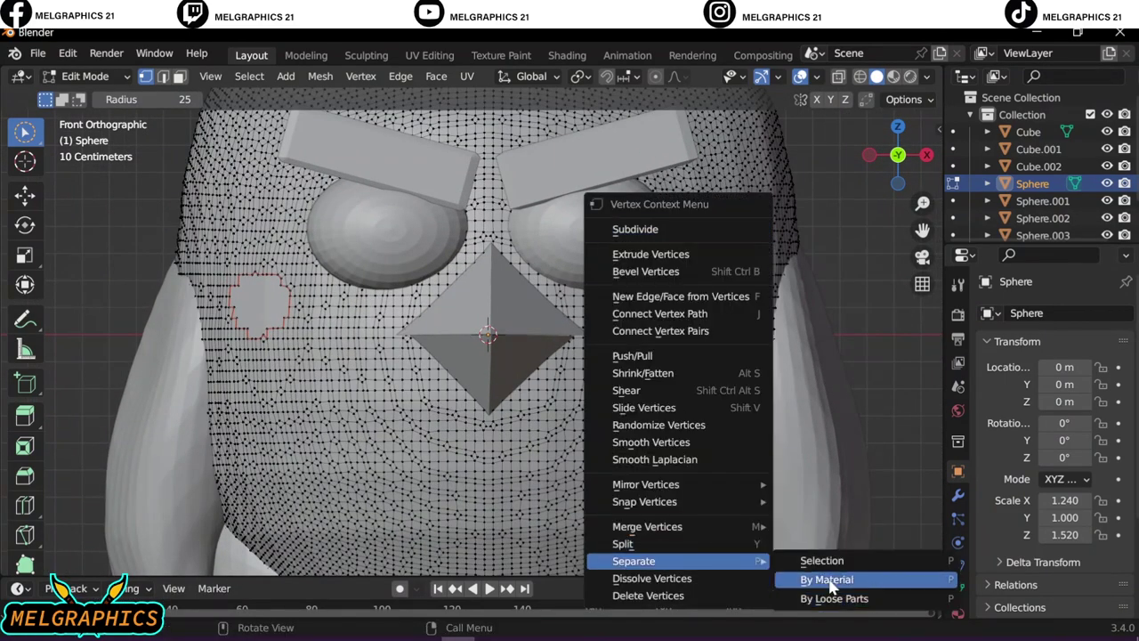
pyautogui.click(819, 558)
# Separate another patch and the areas around the eyes from the body
pyautogui.rightClick(362, 271)
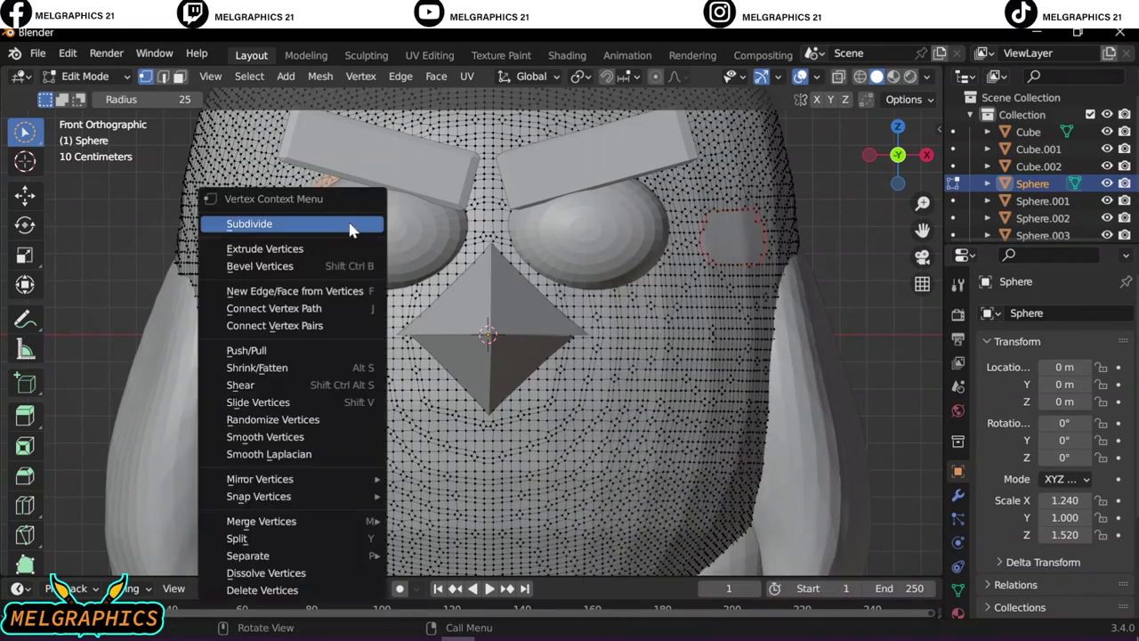
pyautogui.click(454, 558)
pyautogui.press('c')
pyautogui.moveTo(651, 152); pyautogui.dragTo(555, 279)
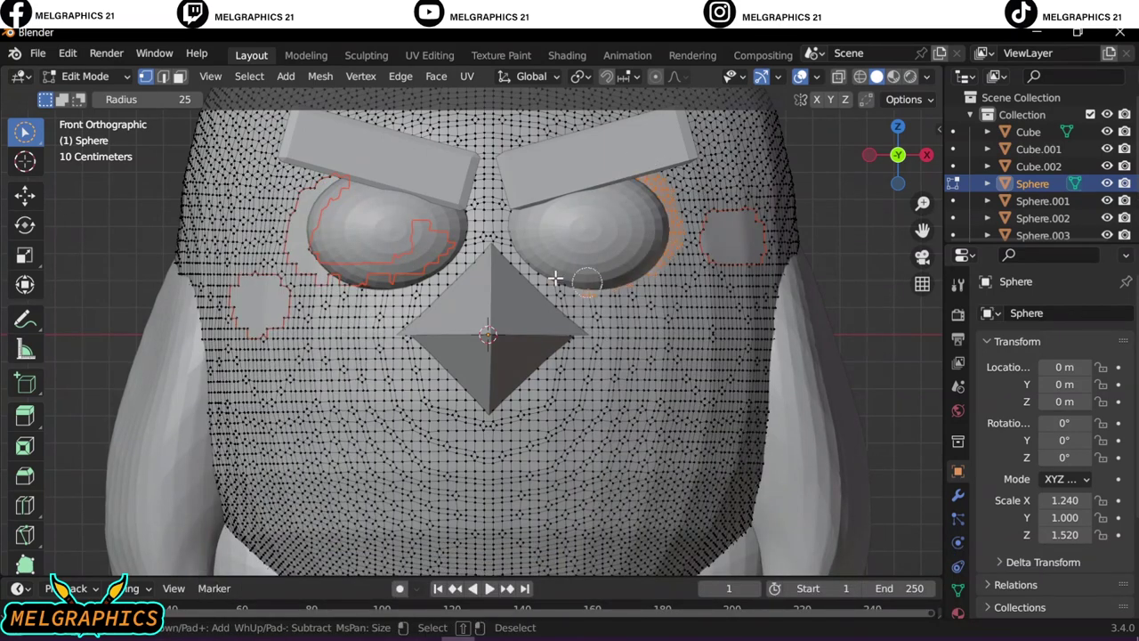
pyautogui.rightClick(638, 224)
pyautogui.click(722, 484)
pyautogui.scroll(-2, 406, 439)
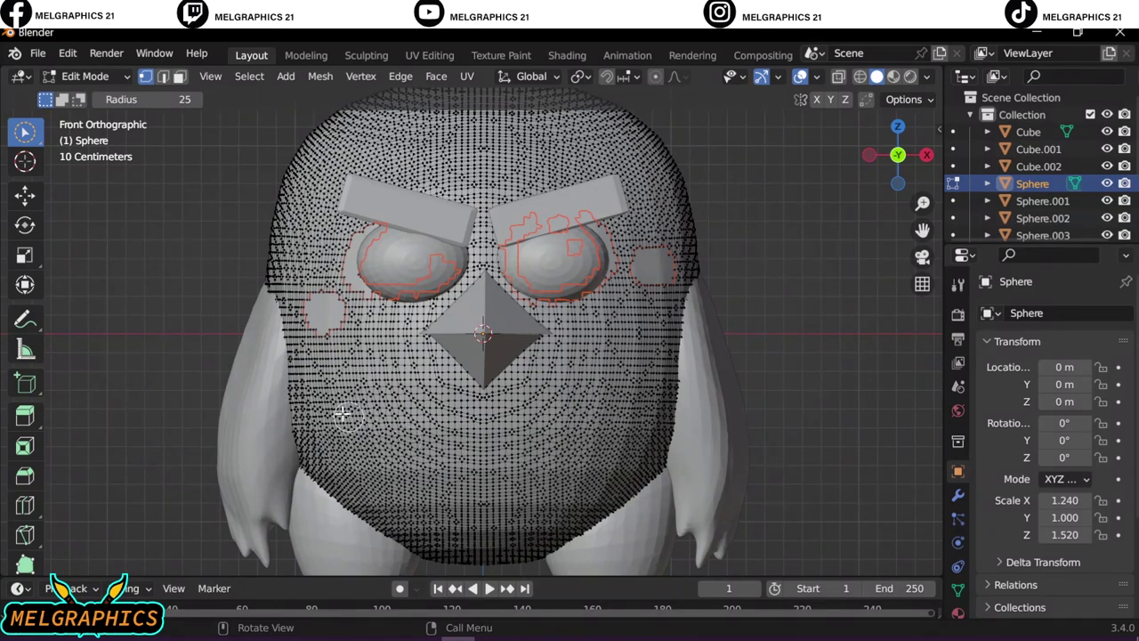
# Separate the lower belly into Sphere.009 and return to Object Mode
pyautogui.moveTo(604, 469); pyautogui.dragTo(380, 472)
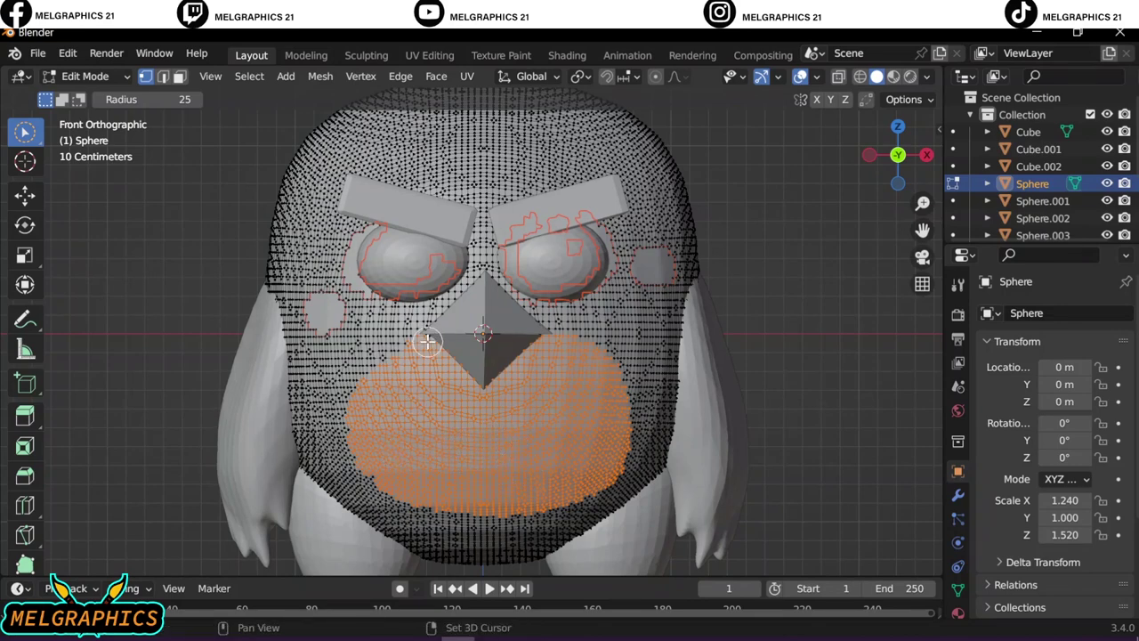
pyautogui.moveTo(428, 340); pyautogui.dragTo(329, 437)
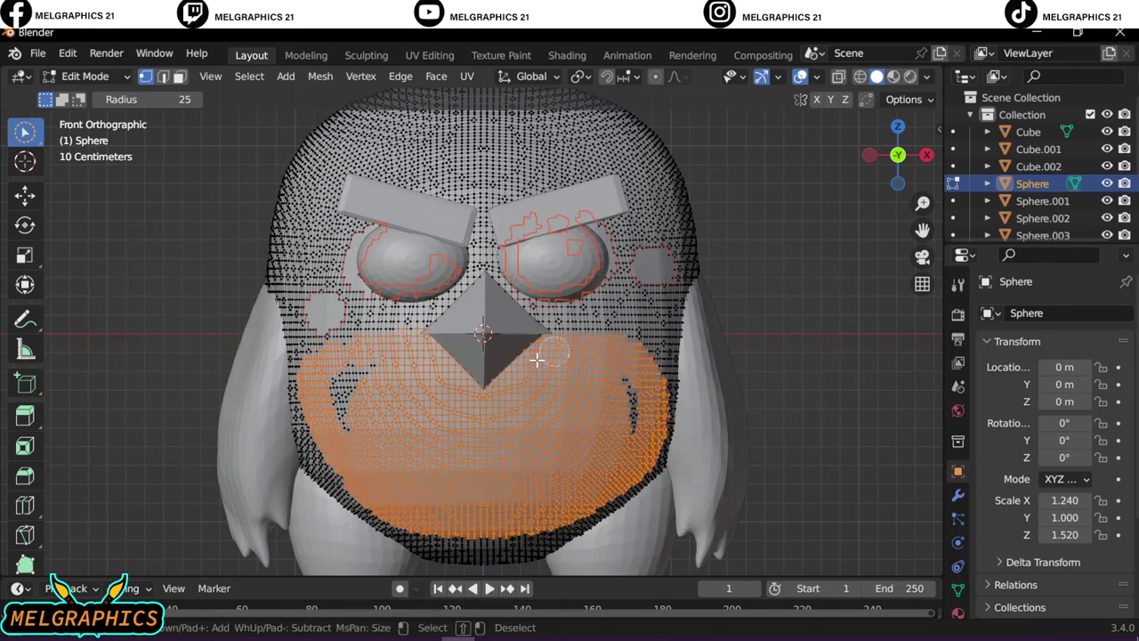
pyautogui.moveTo(361, 384); pyautogui.dragTo(444, 532)
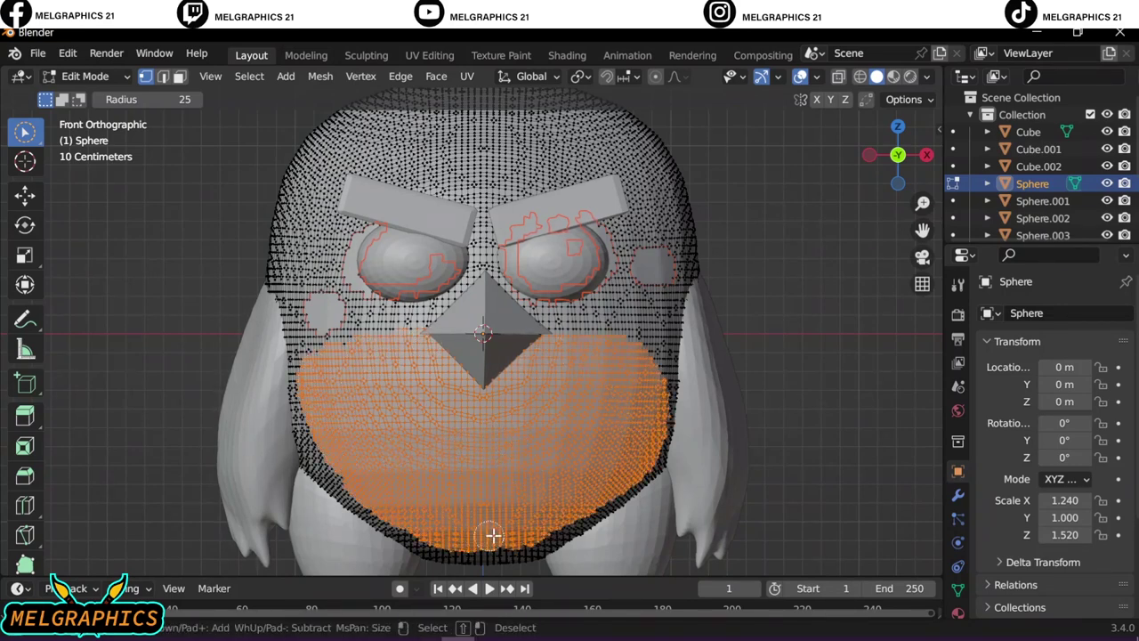
pyautogui.rightClick(464, 447)
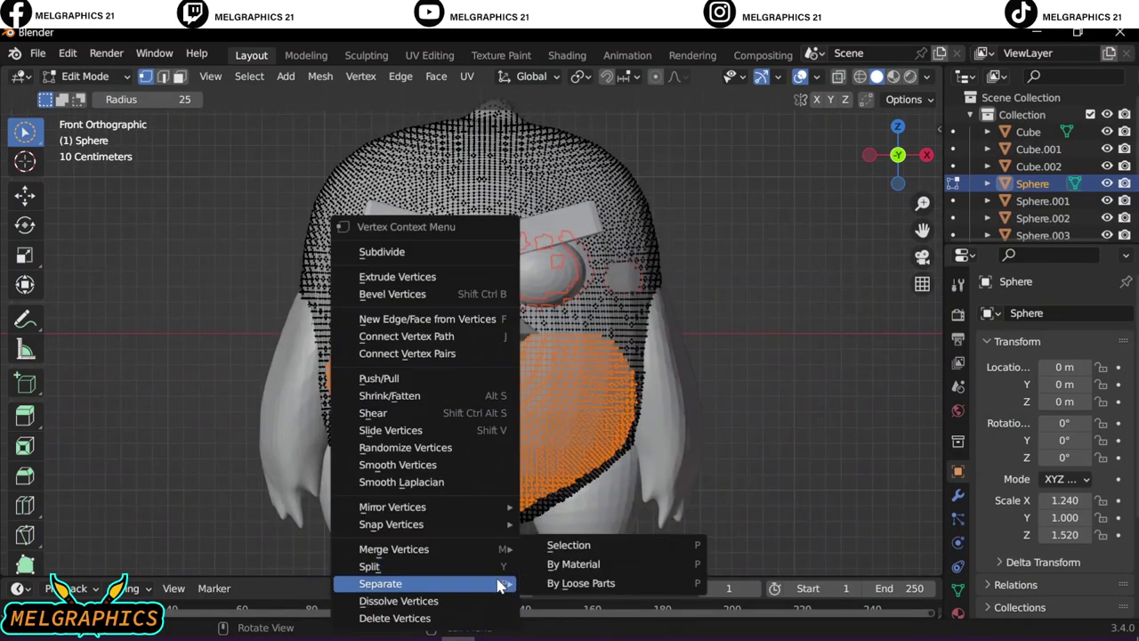
pyautogui.click(551, 545)
pyautogui.press('Tab')
pyautogui.hotkey('alt', 'a')
pyautogui.scroll(2, 726, 472)
# Sculpt a small adjustment on the separated belly piece, then return to Object Mode
pyautogui.scroll(-2, 726, 472)
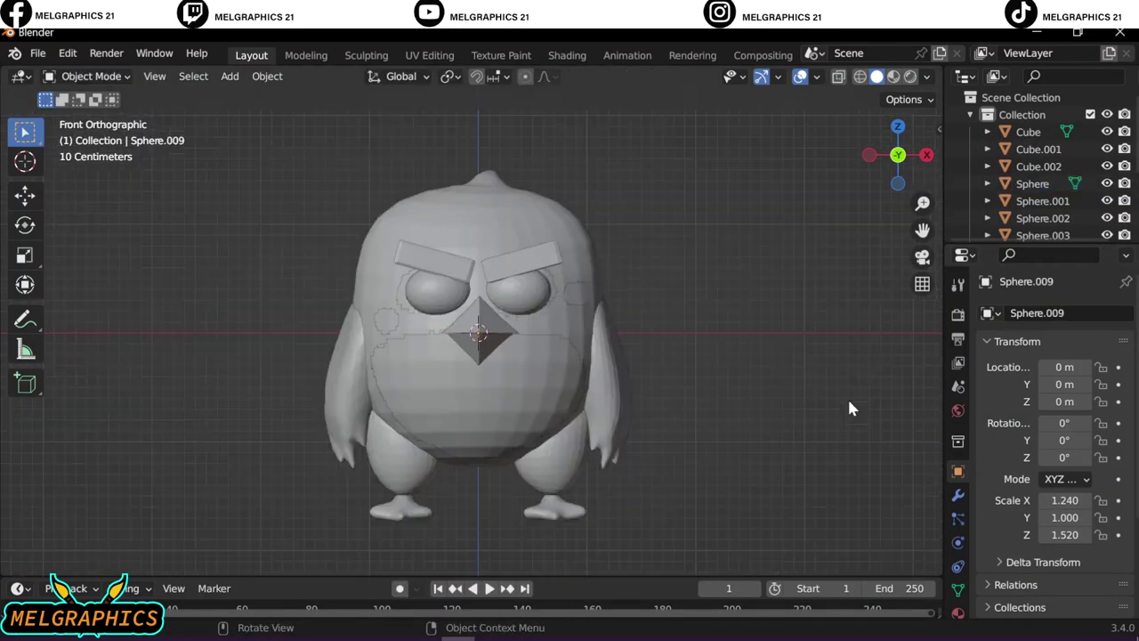
pyautogui.click(457, 392)
pyautogui.click(89, 76)
pyautogui.click(71, 132)
pyautogui.moveTo(486, 442); pyautogui.dragTo(487, 478)
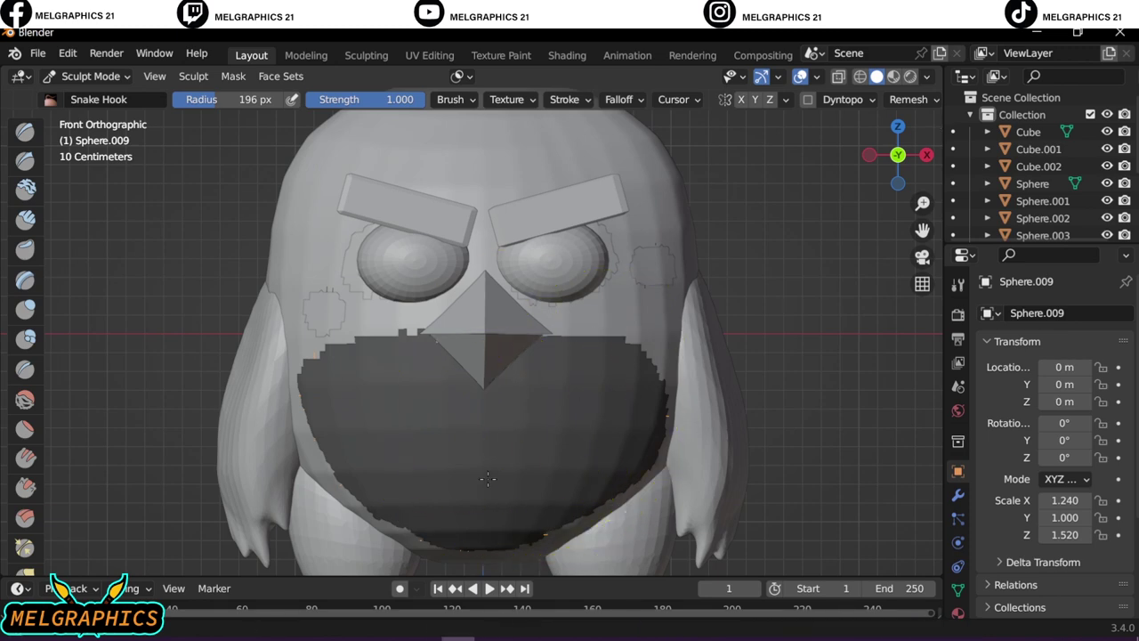
pyautogui.hotkey('ctrl', 'Tab')
# Select the bird's body in Sculpt Mode and spread a mask across it
pyautogui.scroll(-2, 468, 403)
pyautogui.click(614, 356)
pyautogui.click(89, 75)
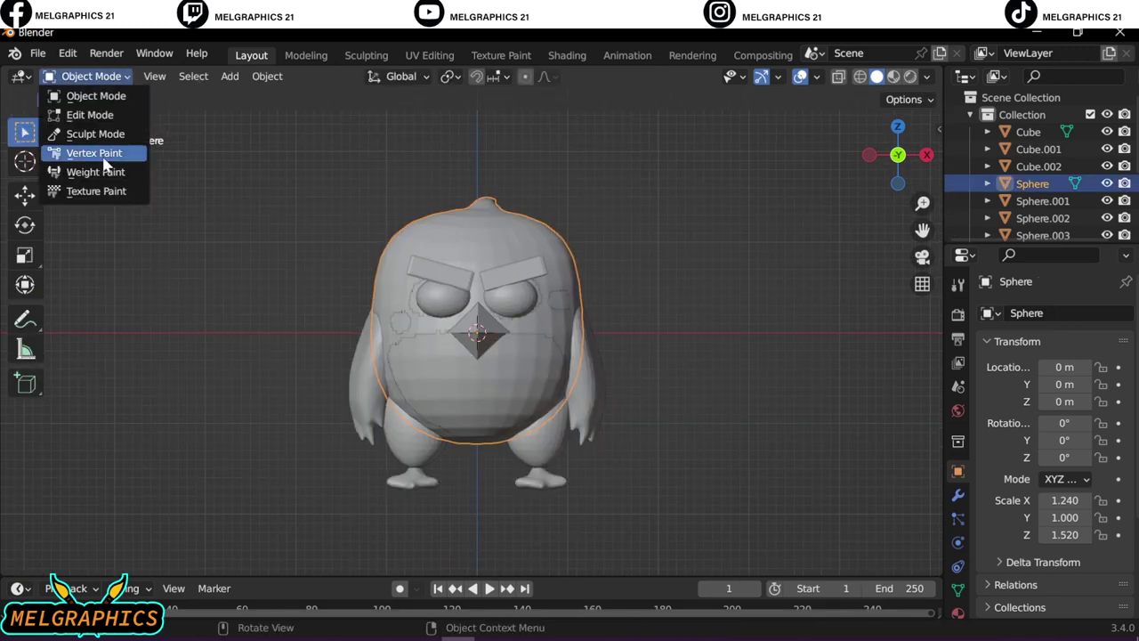
pyautogui.click(71, 132)
pyautogui.scroll(2, 492, 198)
pyautogui.scroll(-1, 25, 508)
pyautogui.click(25, 523)
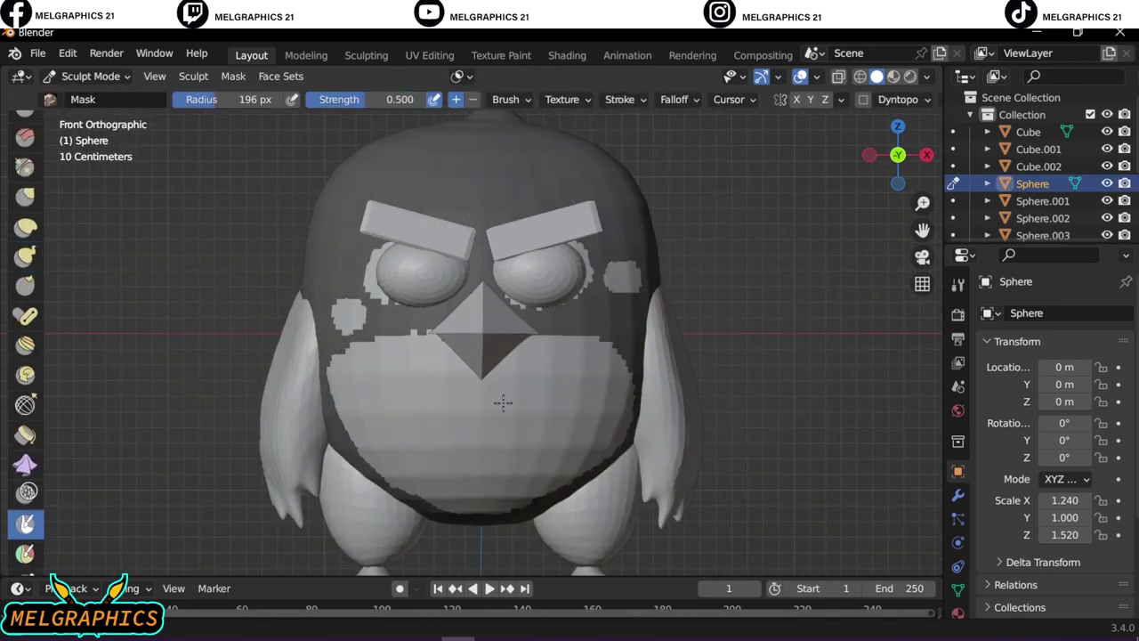
pyautogui.click(89, 76)
pyautogui.click(89, 95)
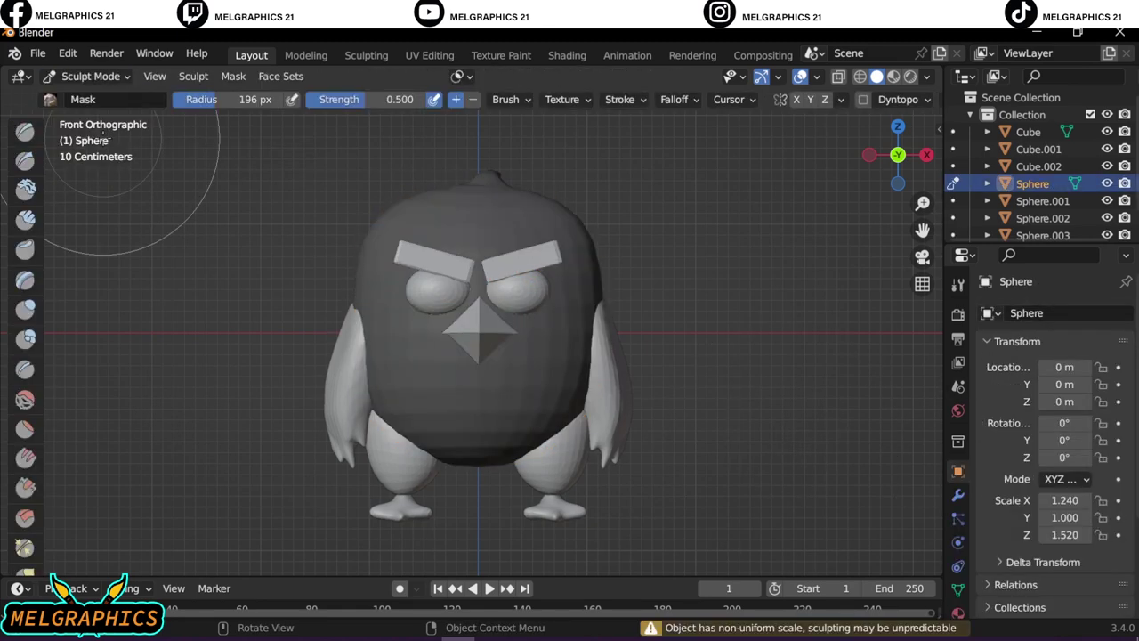
pyautogui.hotkey('shift', 'a')
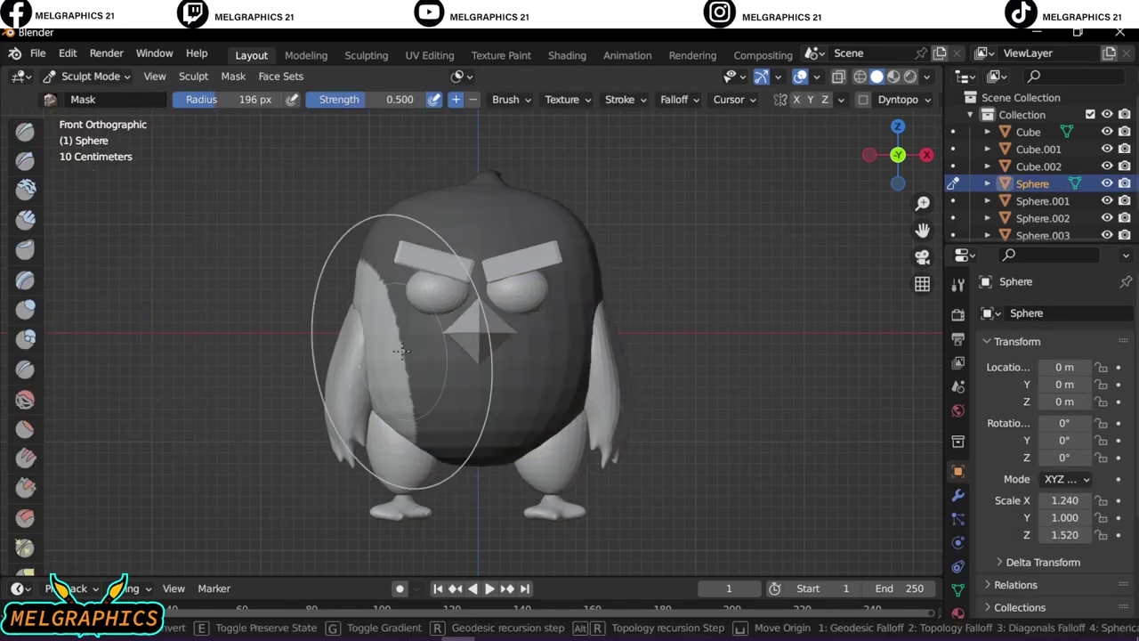
pyautogui.click(99, 99)
# Switch to the Grab brush and reshape the legs in Sculpt Mode, checking from behind
pyautogui.click(24, 457)
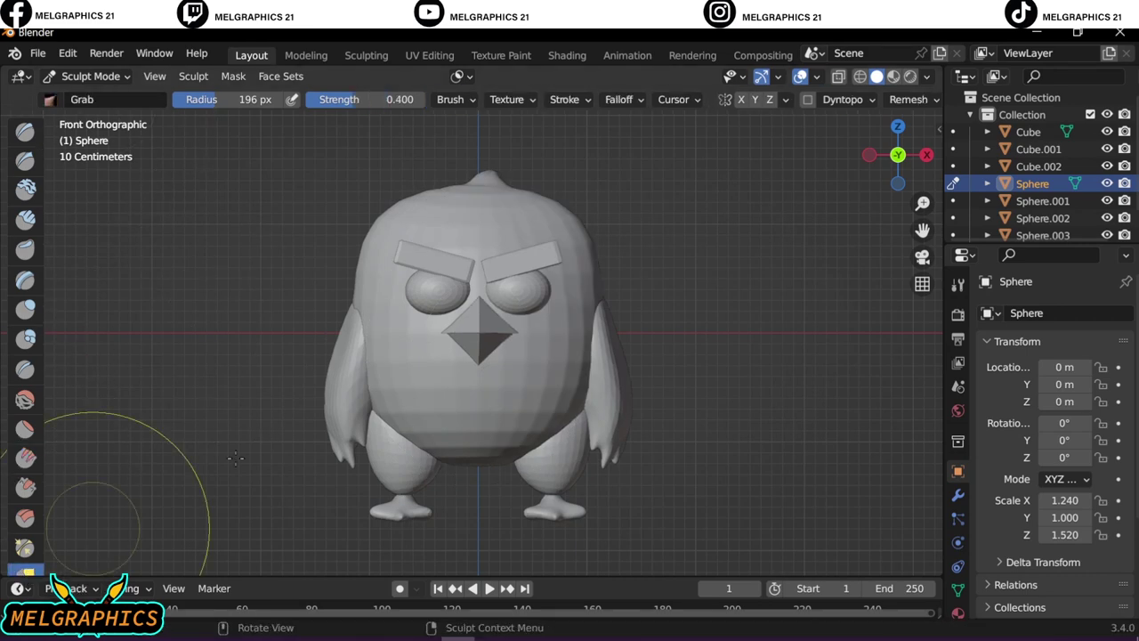
pyautogui.moveTo(54, 463); pyautogui.dragTo(267, 379, button='middle')
pyautogui.press('KP_1')
pyautogui.click(90, 75)
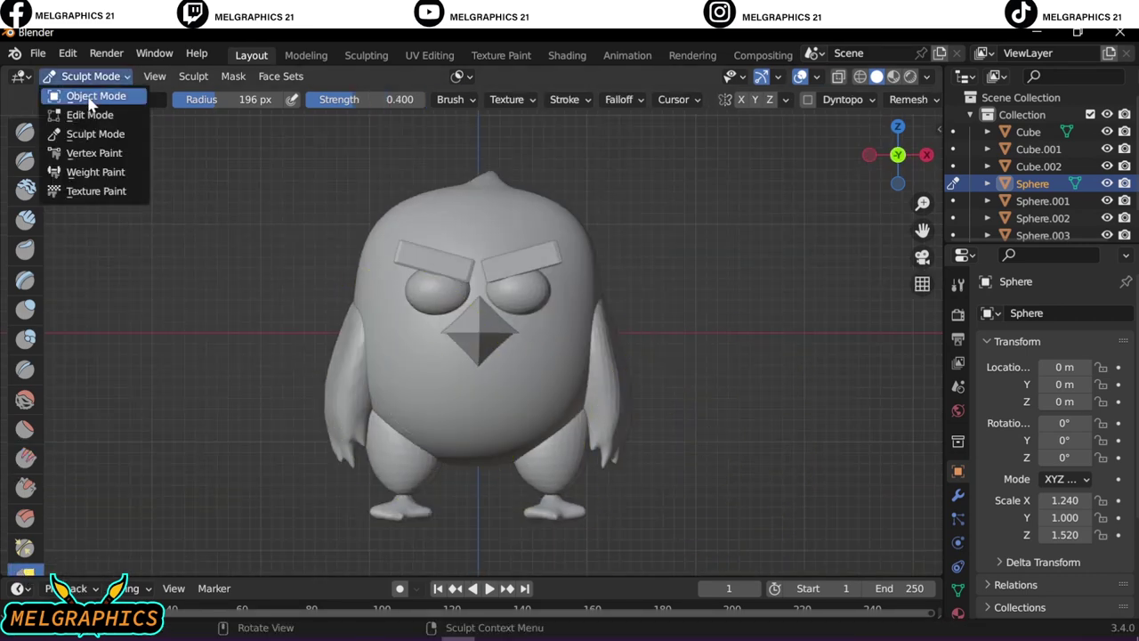
pyautogui.click(94, 89)
pyautogui.click(418, 463)
pyautogui.click(90, 76)
pyautogui.click(94, 130)
pyautogui.moveTo(483, 534); pyautogui.dragTo(534, 483, button='middle')
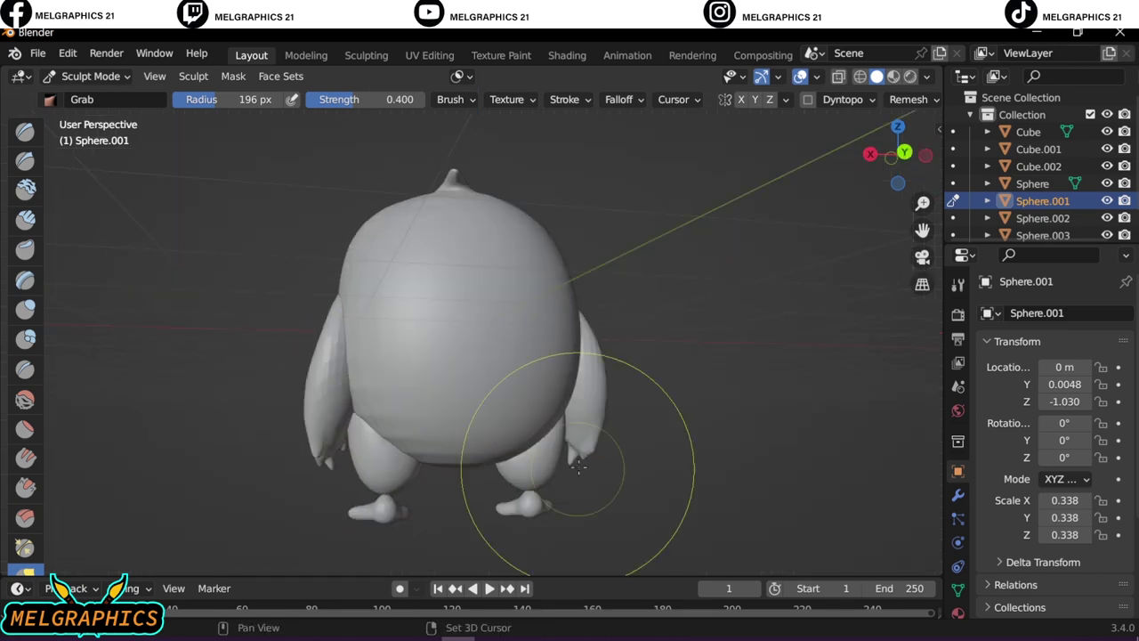
pyautogui.click(90, 76)
pyautogui.click(93, 93)
pyautogui.press('KP_1')
# Sculpt the wing piece Sphere.002 with the Grab brush, then return to Object Mode
pyautogui.click(555, 507)
pyautogui.click(90, 76)
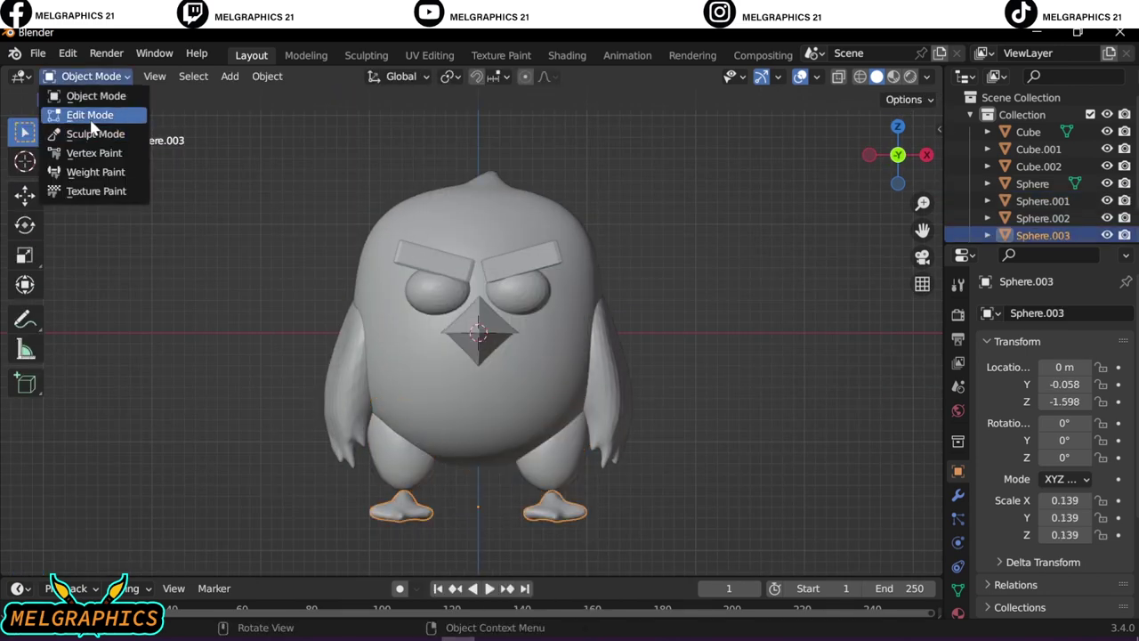
pyautogui.click(329, 405)
pyautogui.click(90, 76)
pyautogui.click(93, 130)
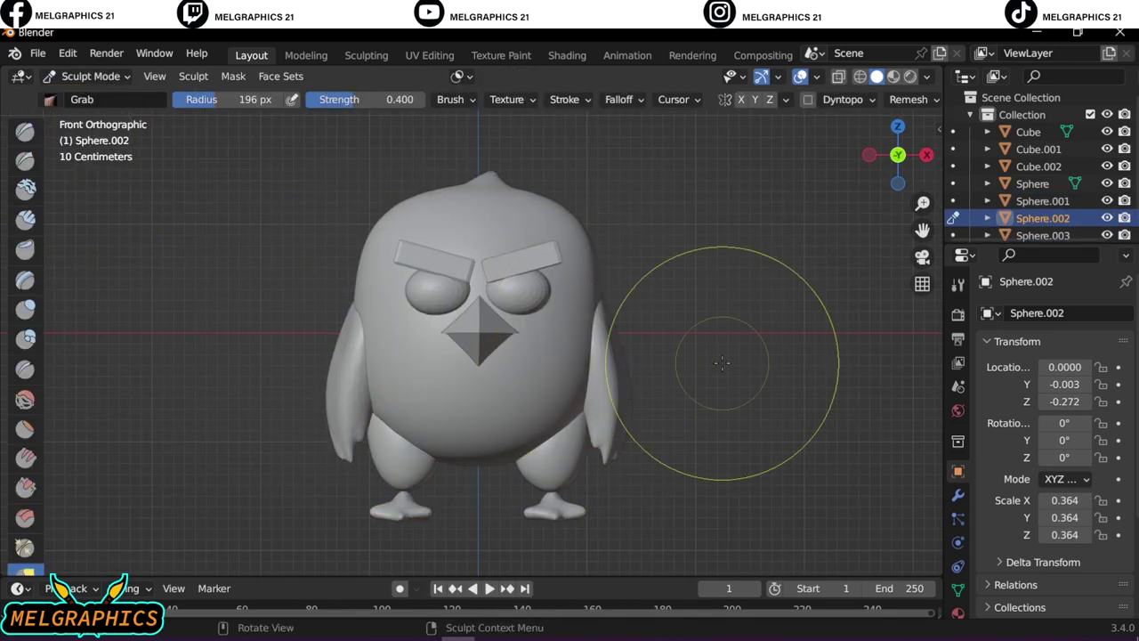
pyautogui.moveTo(661, 341); pyautogui.dragTo(570, 341, button='middle')
pyautogui.press('KP_1')
pyautogui.click(90, 75)
pyautogui.click(94, 92)
# Apply Shade Smooth to the beak, then select the bird's body from the front view
pyautogui.click(792, 436)
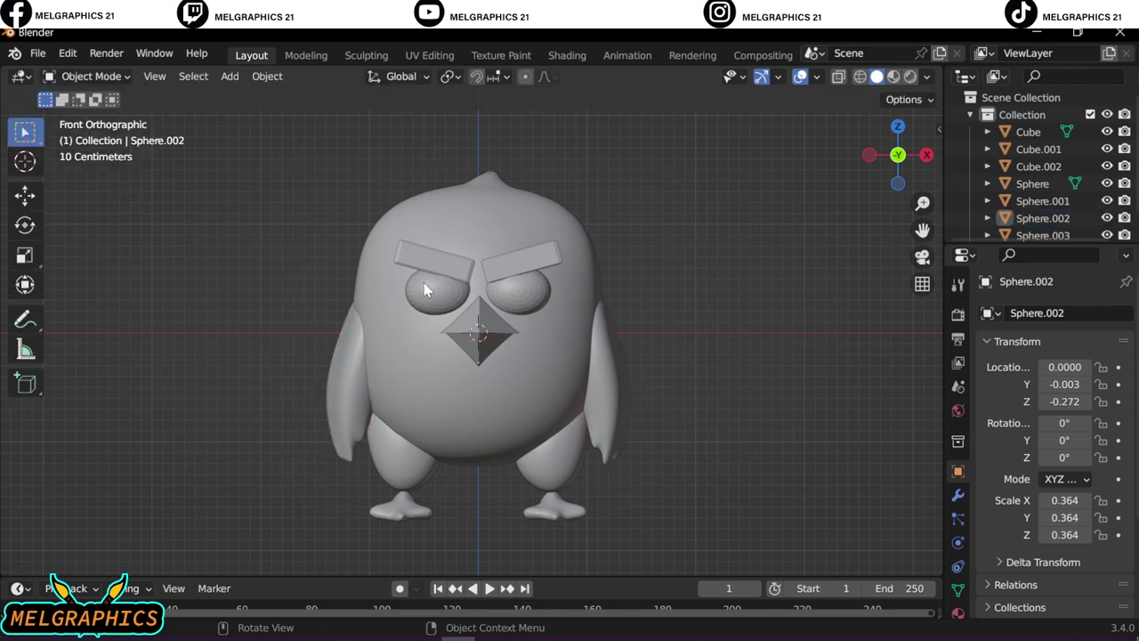
pyautogui.click(521, 254)
pyautogui.click(478, 349)
pyautogui.rightClick(457, 242)
pyautogui.click(457, 242)
pyautogui.moveTo(498, 284)
pyautogui.mouseDown(button='middle')
pyautogui.moveTo(647, 323)
pyautogui.moveTo(712, 417)
pyautogui.mouseUp(button='middle')
pyautogui.click(547, 307)
pyautogui.press('KP_1')
pyautogui.click(534, 374)
# In Edit Mode, select the left and right cheek patches and separate each from the body
pyautogui.click(90, 76)
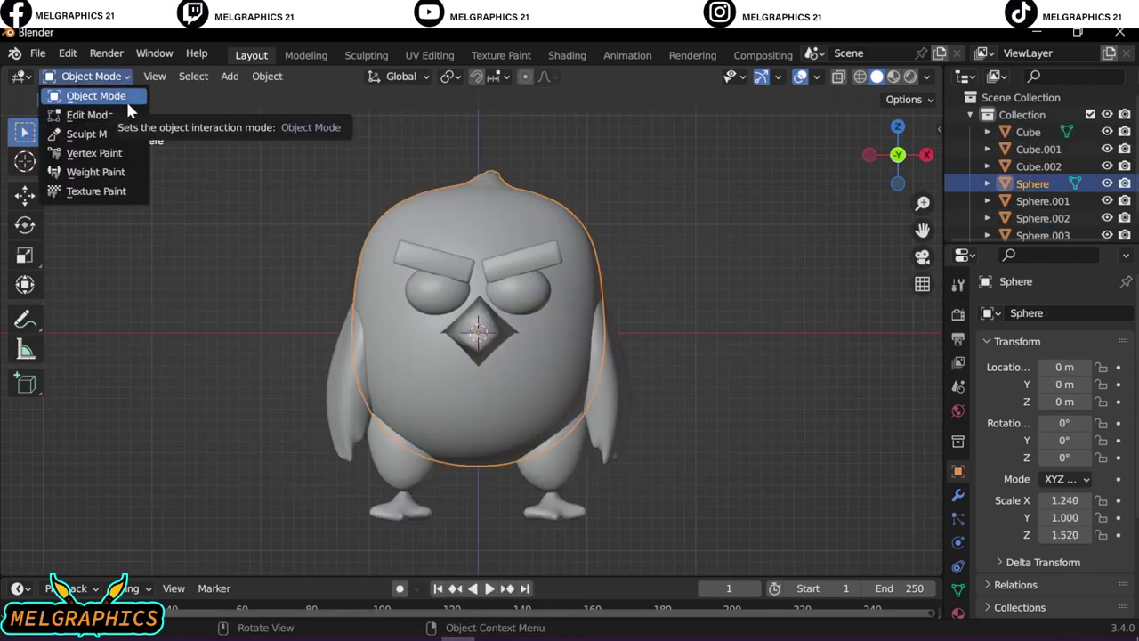
pyautogui.click(93, 111)
pyautogui.scroll(3, 514, 434)
pyautogui.moveTo(325, 305); pyautogui.dragTo(341, 333)
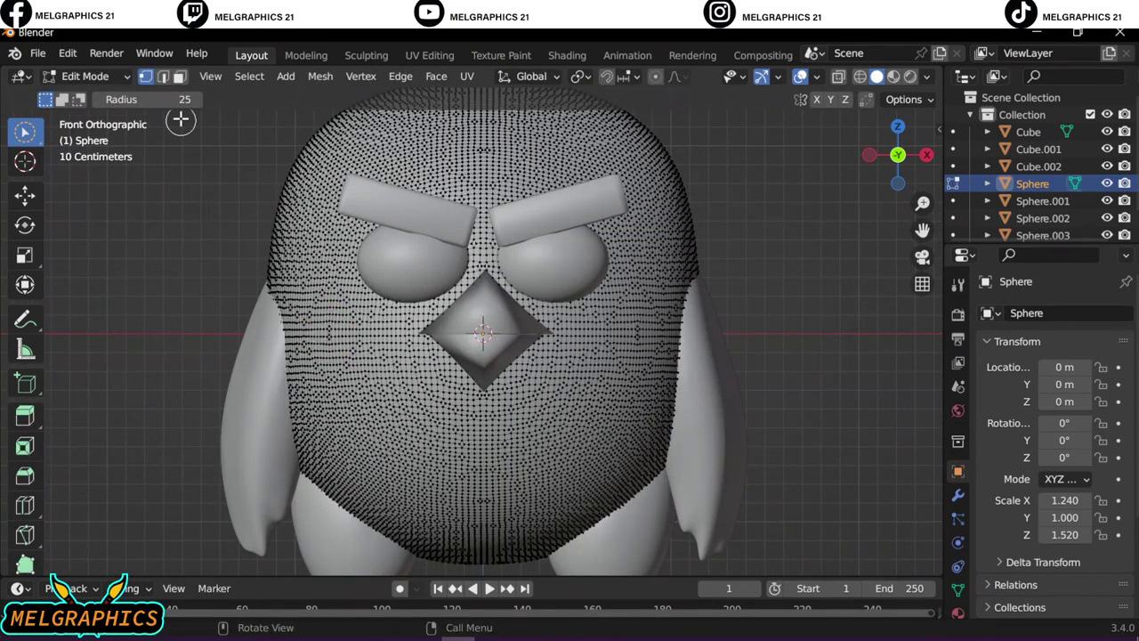
pyautogui.click(335, 331)
pyautogui.click(632, 323)
pyautogui.rightClick(632, 323)
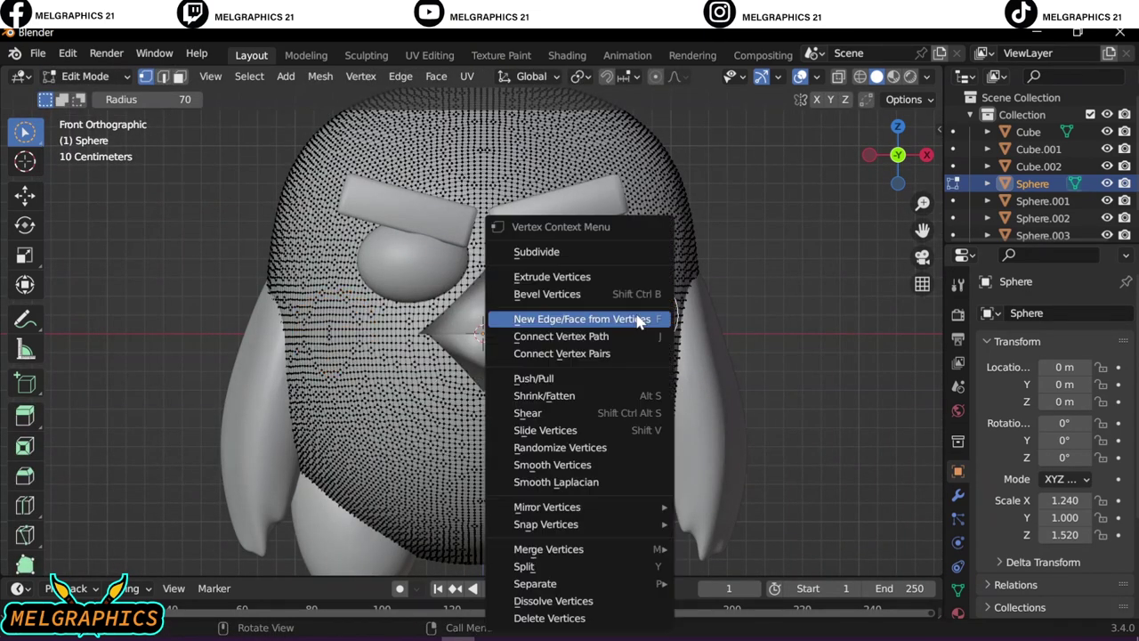
pyautogui.click(724, 544)
pyautogui.rightClick(330, 322)
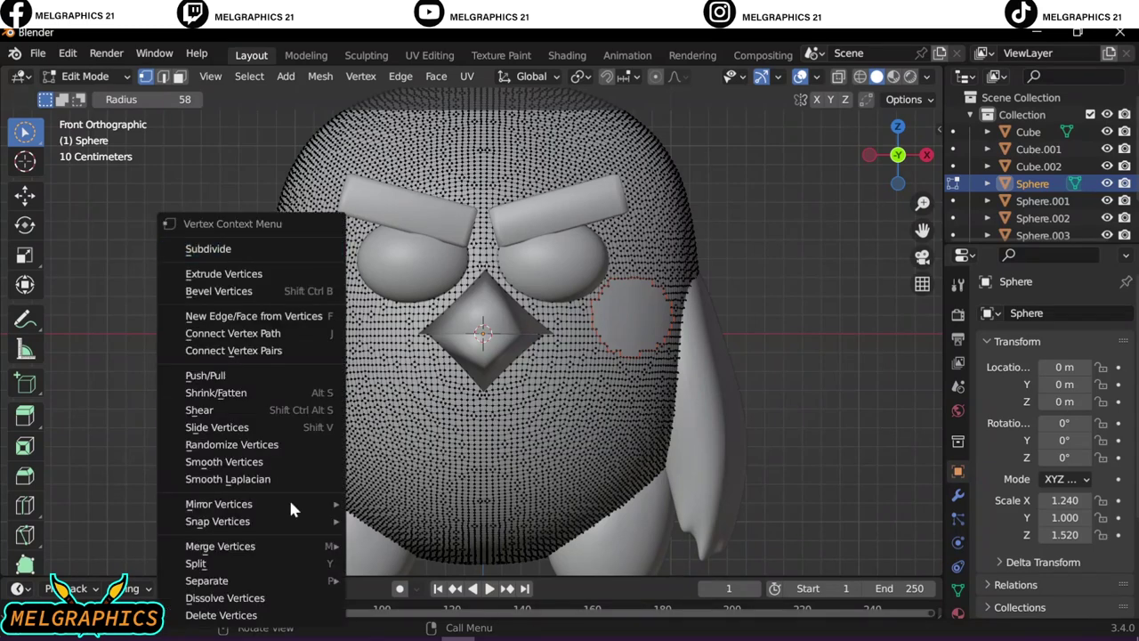
pyautogui.click(420, 543)
# Select the large belly region, separate it from the body, and return to Object Mode
pyautogui.moveTo(533, 413); pyautogui.dragTo(363, 365)
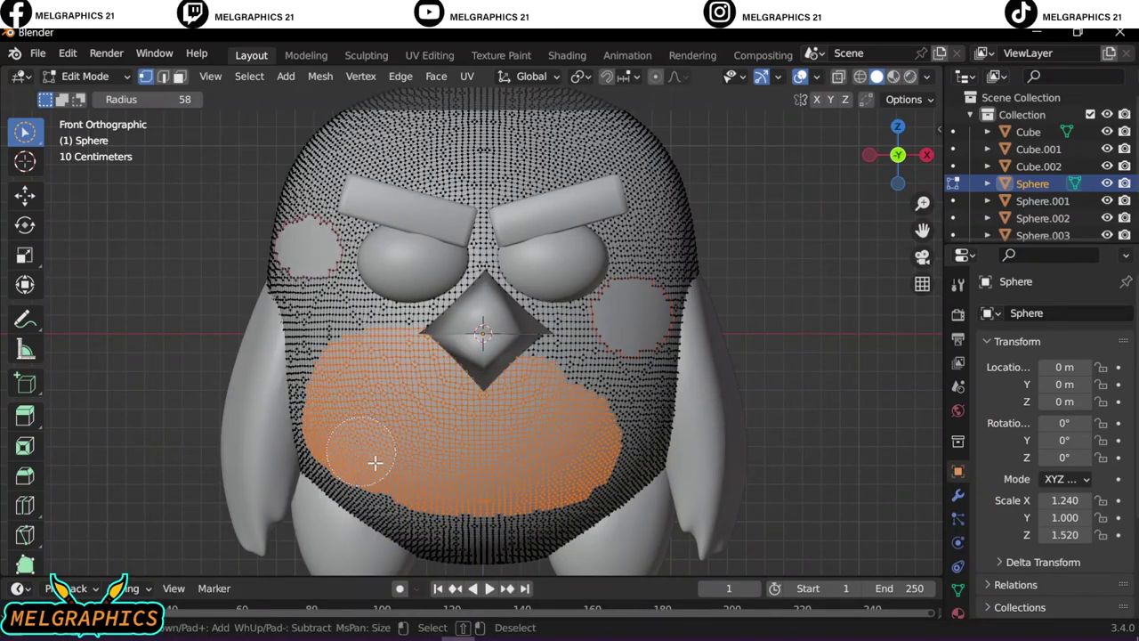
pyautogui.moveTo(505, 503); pyautogui.dragTo(617, 401)
pyautogui.moveTo(501, 367); pyautogui.dragTo(359, 364)
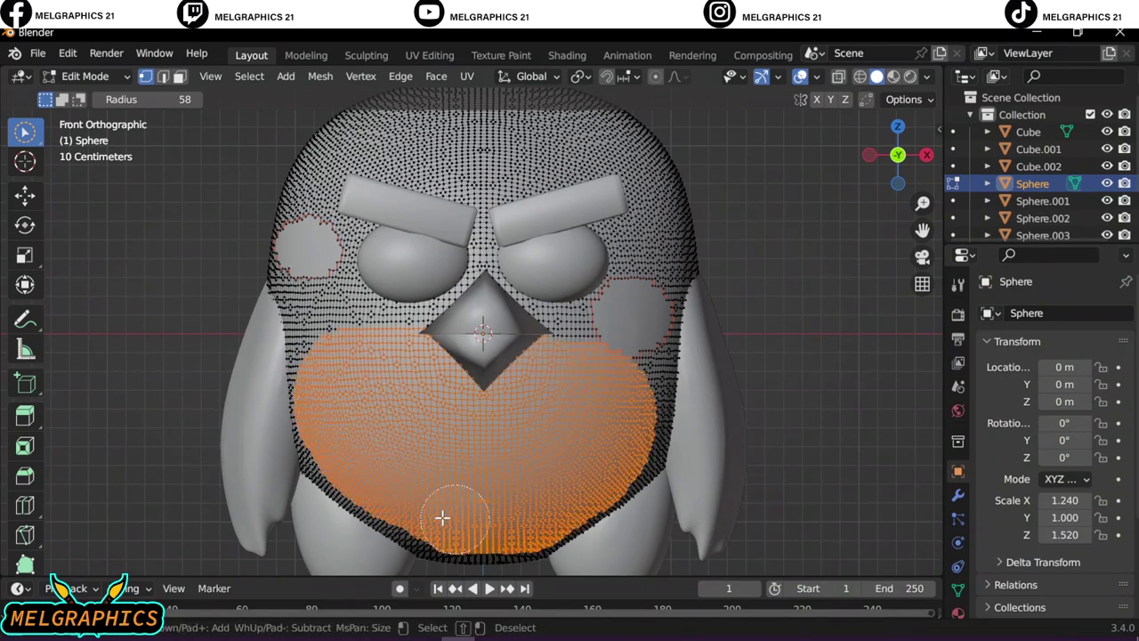
pyautogui.rightClick(518, 424)
pyautogui.click(641, 554)
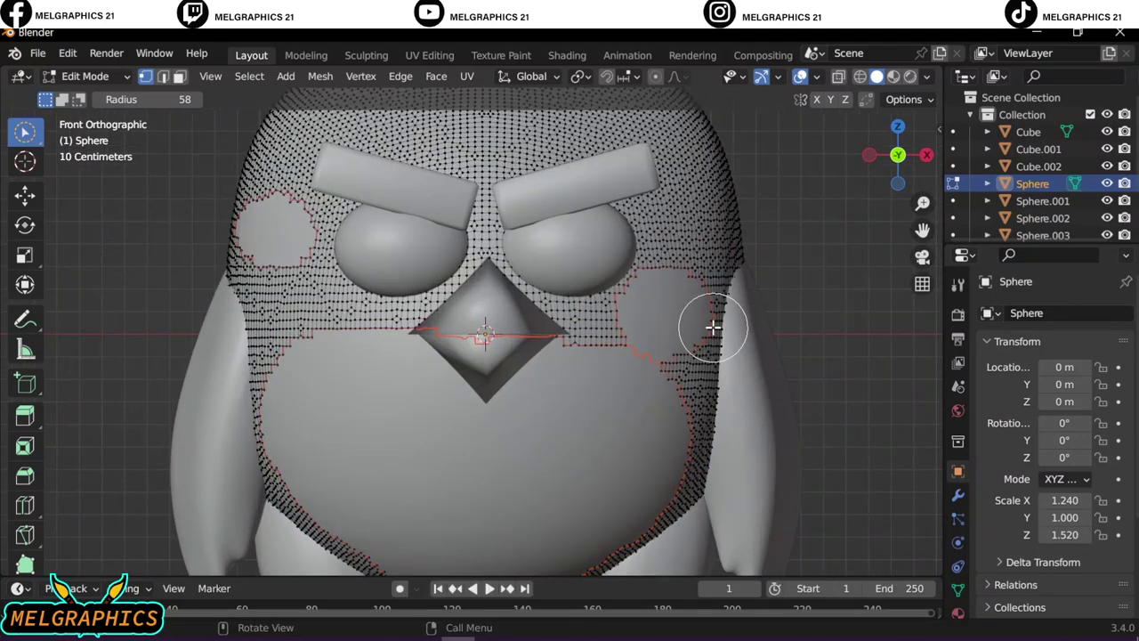
pyautogui.moveTo(714, 328); pyautogui.dragTo(445, 267, button='middle')
pyautogui.rightClick(420, 539)
pyautogui.click(534, 541)
pyautogui.moveTo(534, 541)
pyautogui.mouseDown(button='middle')
pyautogui.moveTo(866, 465)
pyautogui.moveTo(478, 224)
pyautogui.mouseUp(button='middle')
pyautogui.rightClick(392, 554)
pyautogui.click(582, 559)
pyautogui.press('Tab')
pyautogui.press('KP_1')
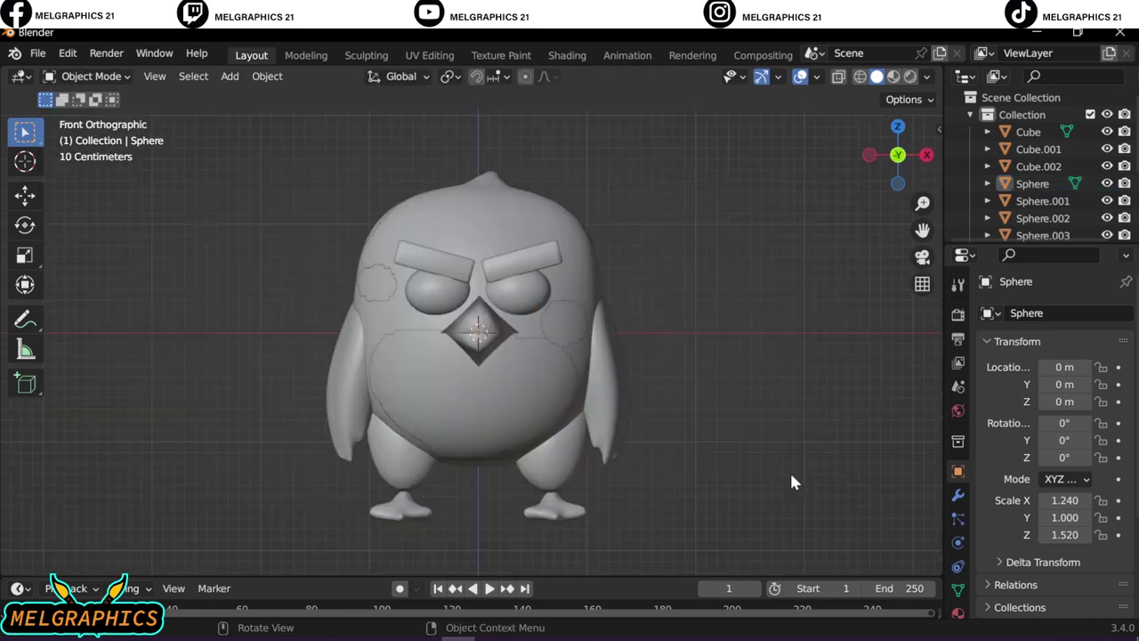
# Separate the spot patches from the legs in Edit Mode and return to Object Mode
pyautogui.click(585, 460)
pyautogui.click(89, 75)
pyautogui.click(89, 114)
pyautogui.scroll(2, 480, 445)
pyautogui.rightClick(485, 534)
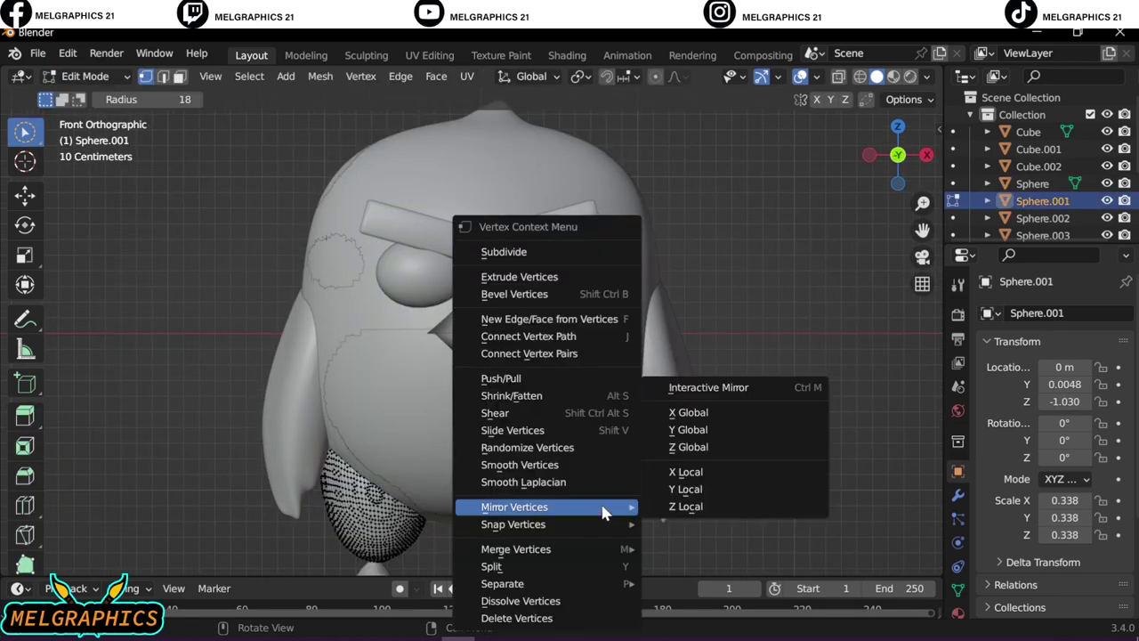
pyautogui.press('Escape')
pyautogui.rightClick(433, 525)
pyautogui.click(445, 541)
pyautogui.rightClick(428, 534)
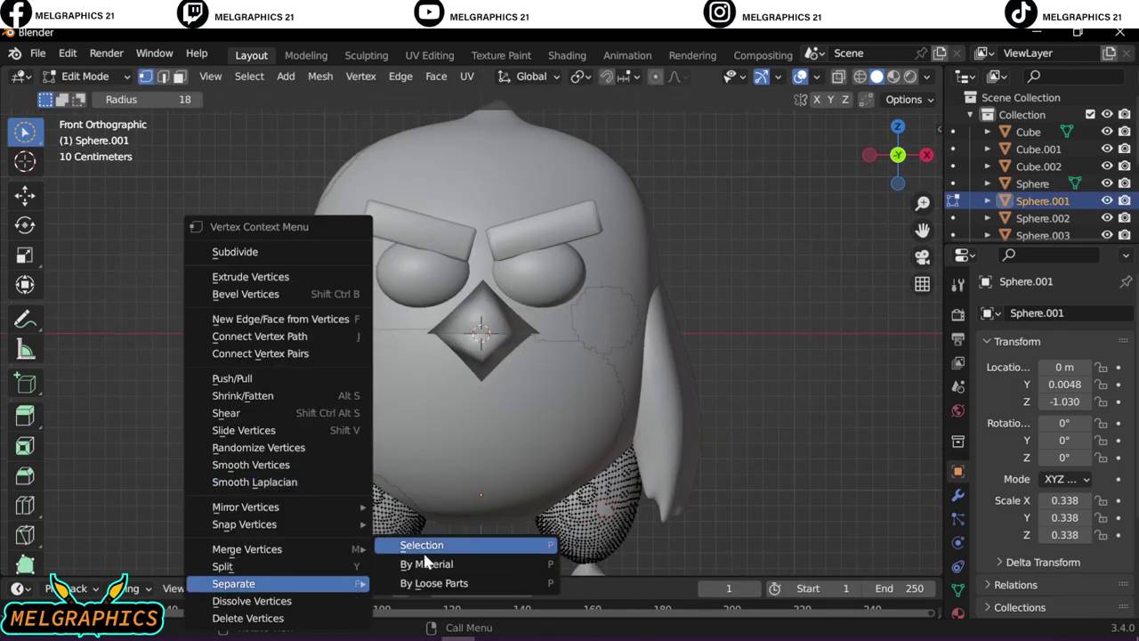
pyautogui.click(432, 543)
pyautogui.press('Tab')
pyautogui.click(774, 367)
# Enter Edit Mode on the eyes, clear the selection and switch to face select
pyautogui.scroll(-1, 508, 426)
pyautogui.click(530, 280)
pyautogui.click(89, 75)
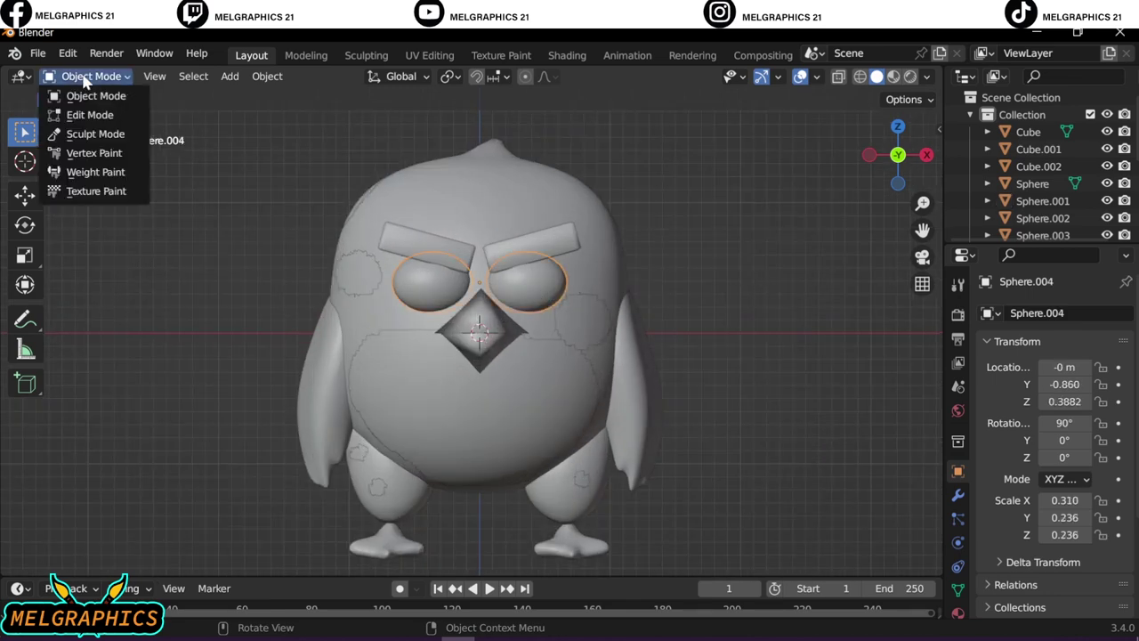
pyautogui.click(89, 114)
pyautogui.scroll(3, 603, 272)
pyautogui.scroll(2, 825, 415)
pyautogui.press('c')
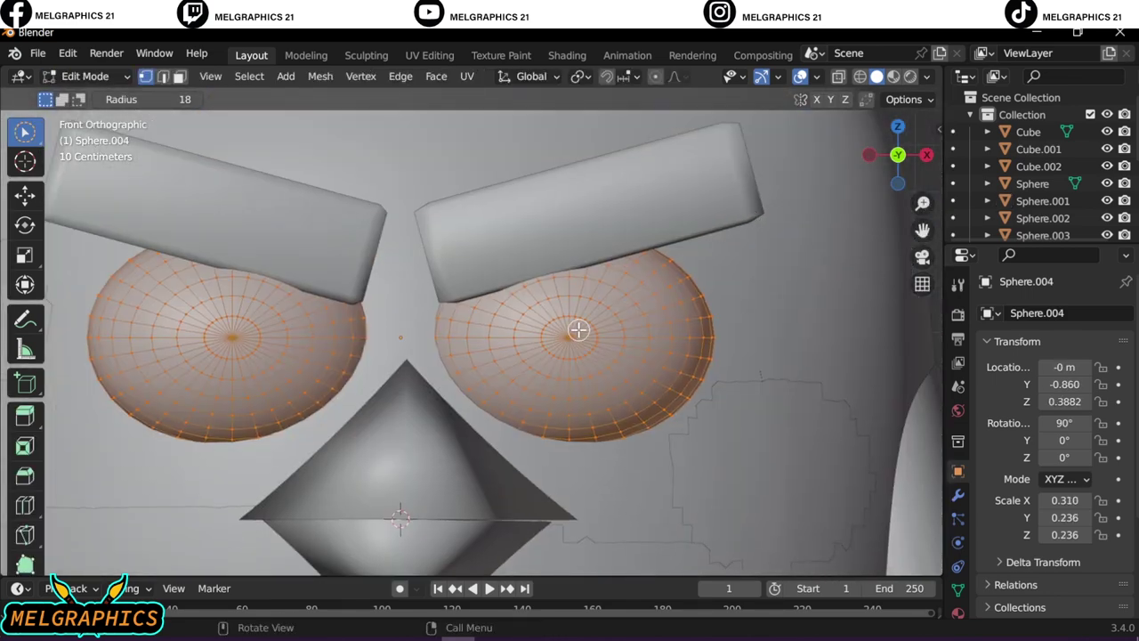
pyautogui.hotkey('alt', 'a')
pyautogui.click(179, 76)
# Separate the right and left pupil faces from the eye mesh
pyautogui.moveTo(570, 331); pyautogui.dragTo(537, 327)
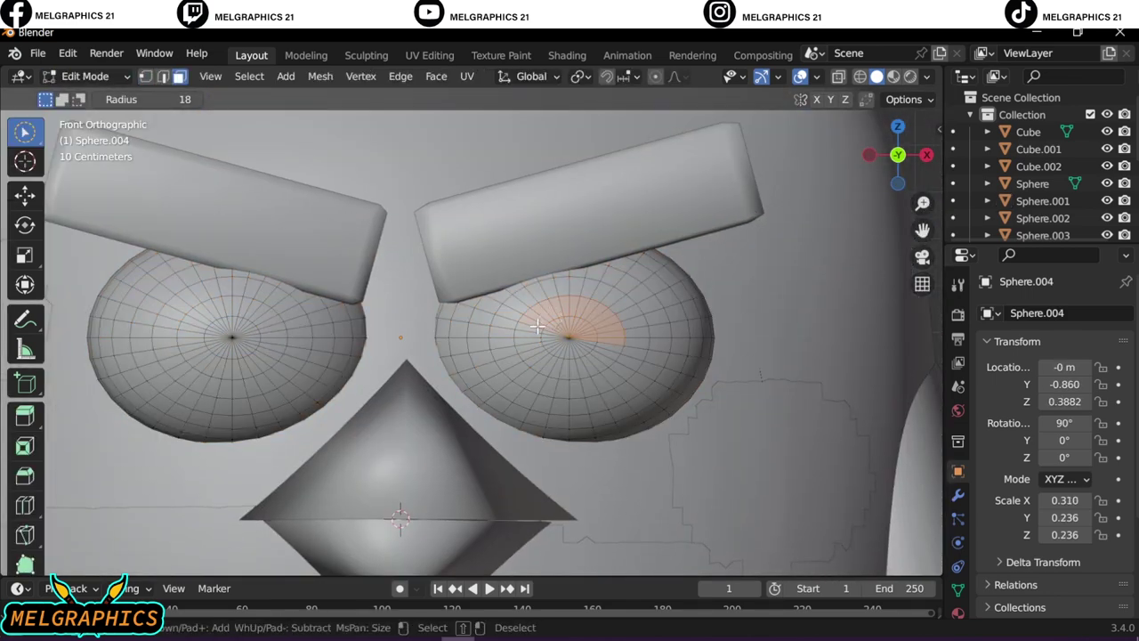
pyautogui.rightClick(587, 345)
pyautogui.click(724, 554)
pyautogui.moveTo(275, 356); pyautogui.dragTo(243, 307)
pyautogui.rightClick(199, 567)
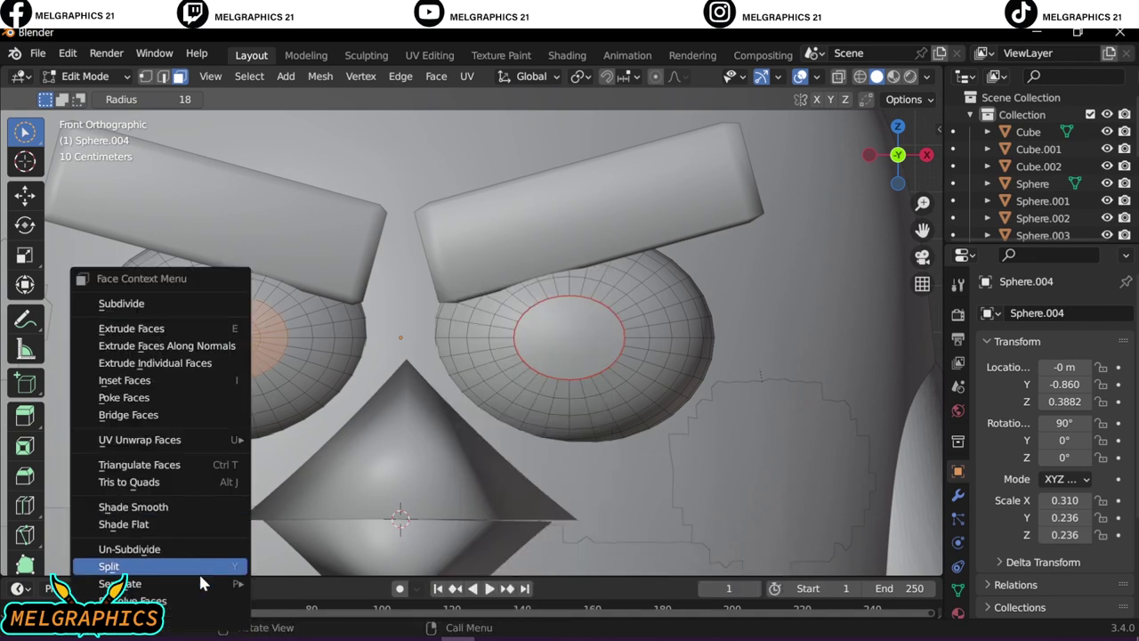
pyautogui.click(298, 546)
# Back in Object Mode, select the body and open its Material properties for Material.001
pyautogui.scroll(-5, 298, 546)
pyautogui.click(89, 75)
pyautogui.click(89, 94)
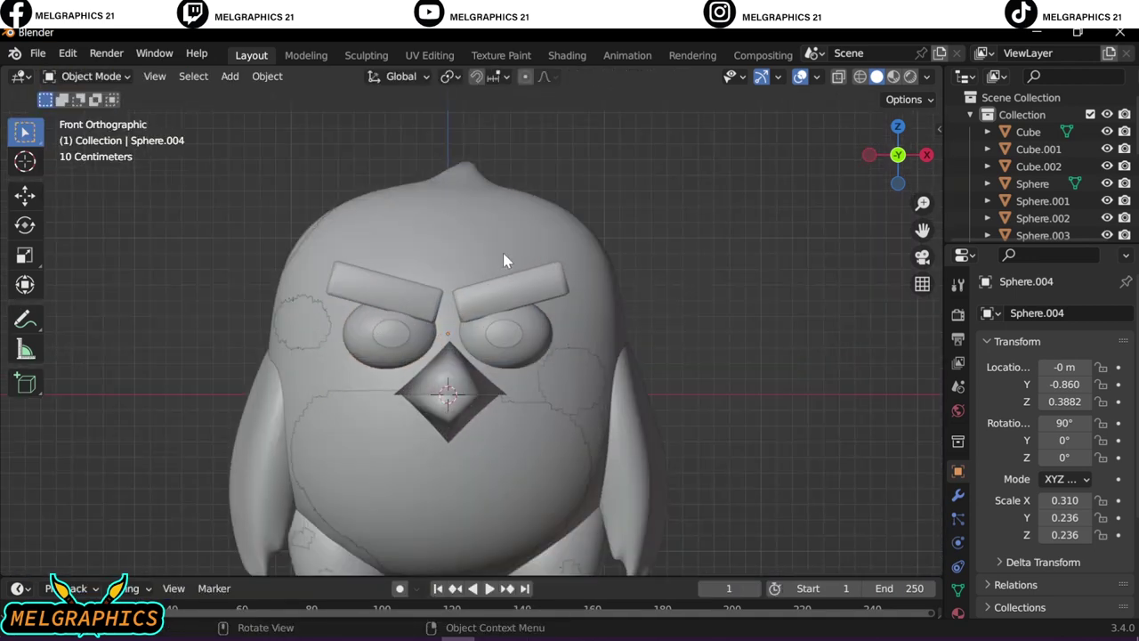
pyautogui.click(502, 260)
pyautogui.keyDown('shift'); pyautogui.moveTo(503, 260); pyautogui.dragTo(556, 175, button='middle'); pyautogui.keyUp('shift')
pyautogui.click(958, 565)
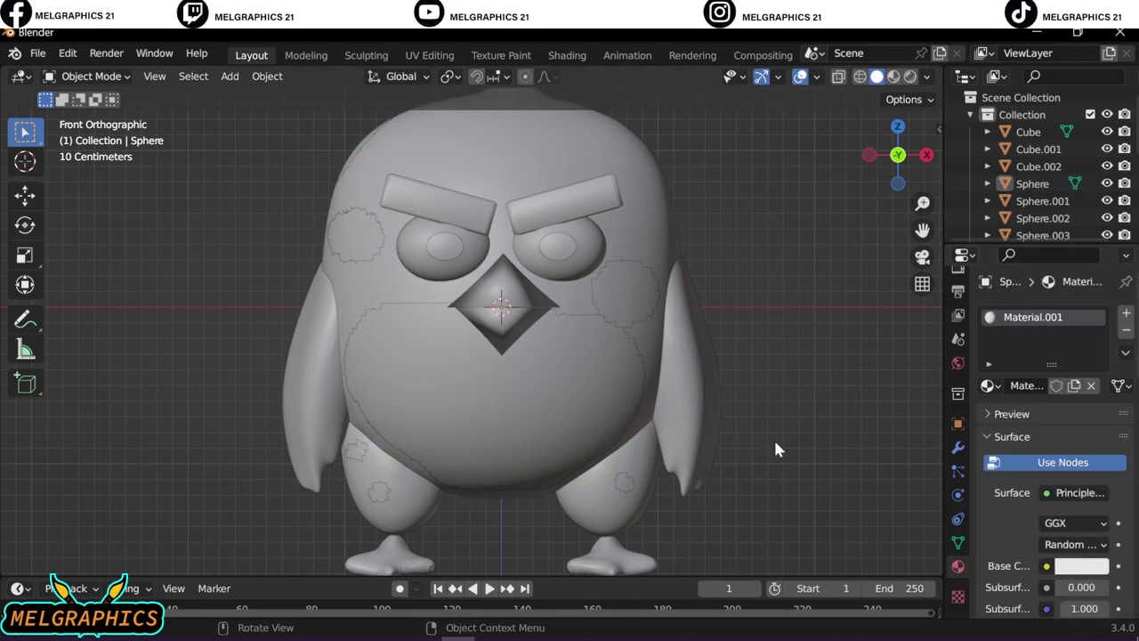
# Paste red into the body's Base Color and switch the viewport to Material Preview
pyautogui.scroll(-1, 774, 400)
pyautogui.scroll(-4, 1067, 427)
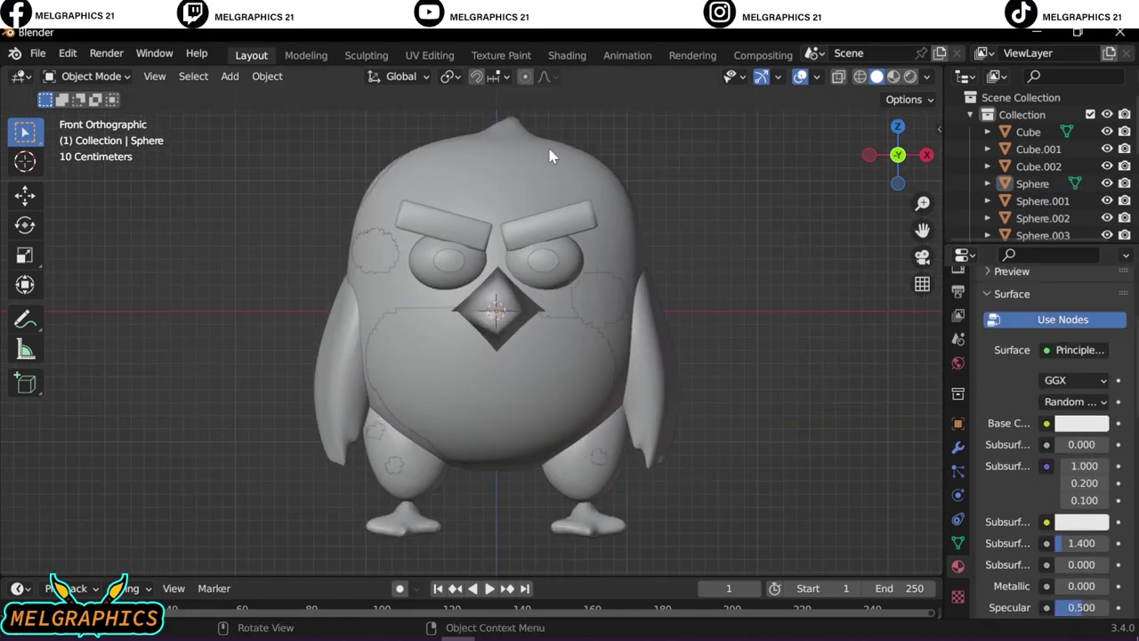
pyautogui.click(1070, 431)
pyautogui.hotkey('ctrl', 'v')
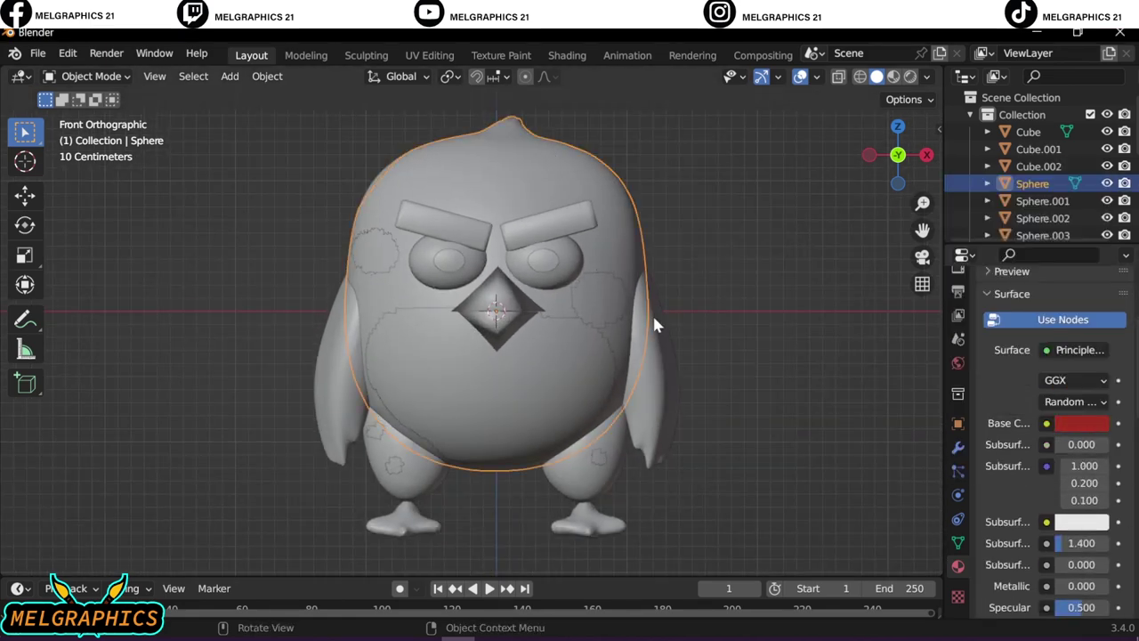
pyautogui.press('z')
pyautogui.click(1080, 425)
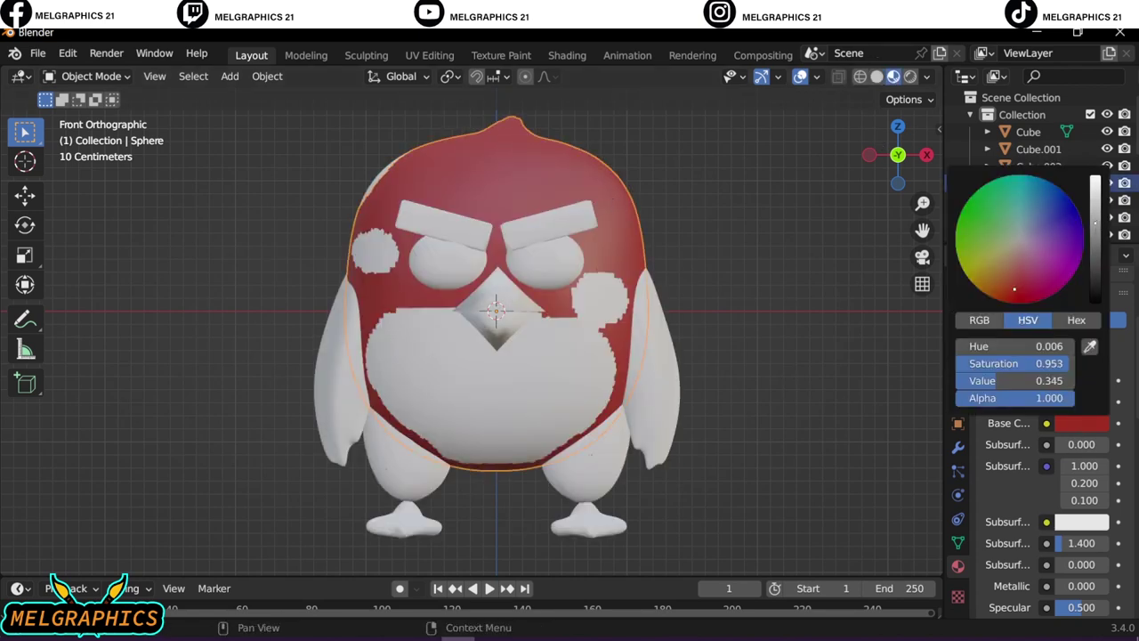
# Lower the body's Roughness to 0.848 and adjust its Metallic amount
pyautogui.scroll(-2, 1043, 519)
pyautogui.scroll(-1, 1043, 519)
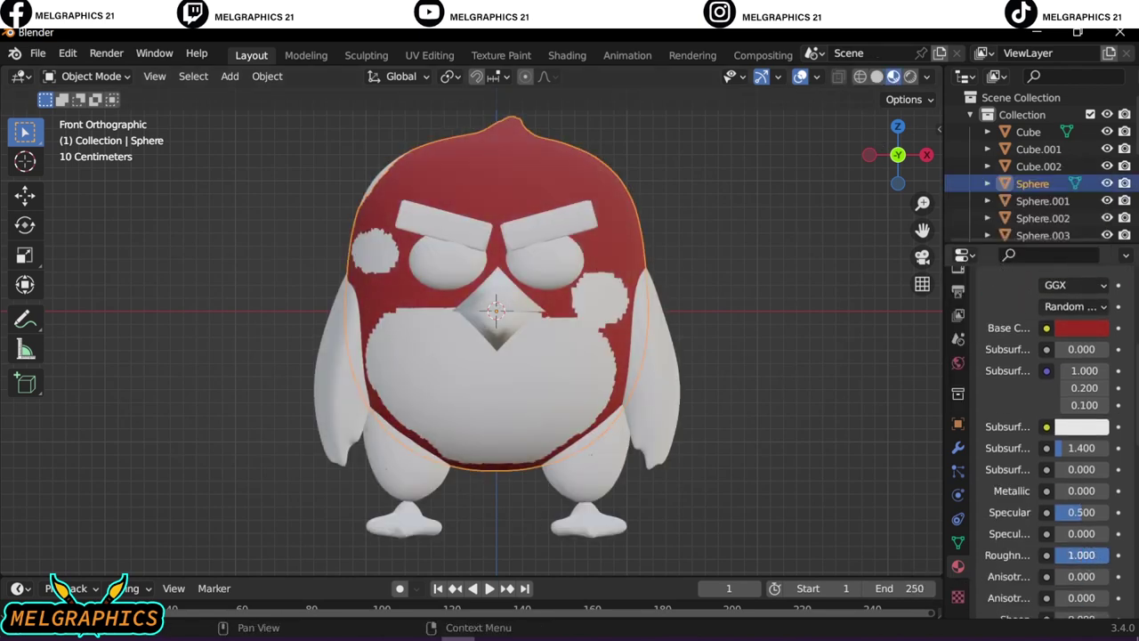
pyautogui.moveTo(1081, 554); pyautogui.dragTo(1064, 554)
pyautogui.moveTo(1081, 490)
pyautogui.mouseDown()
pyautogui.moveTo(1123, 490)
pyautogui.moveTo(1072, 495)
pyautogui.mouseUp()
pyautogui.click(755, 399)
# Give the legs a new red material with Metallic 0.630 and edit its roughness
pyautogui.click(1043, 201)
pyautogui.click(1077, 385)
pyautogui.click(1081, 564)
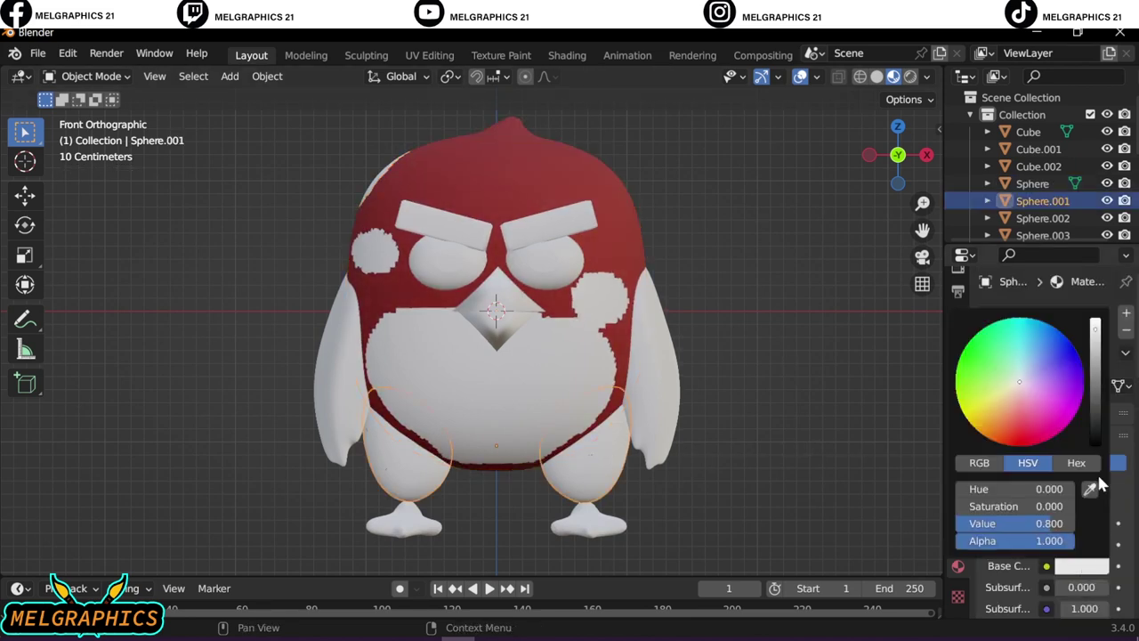
pyautogui.hotkey('ctrl', 'v')
pyautogui.click(627, 356)
pyautogui.click(600, 489)
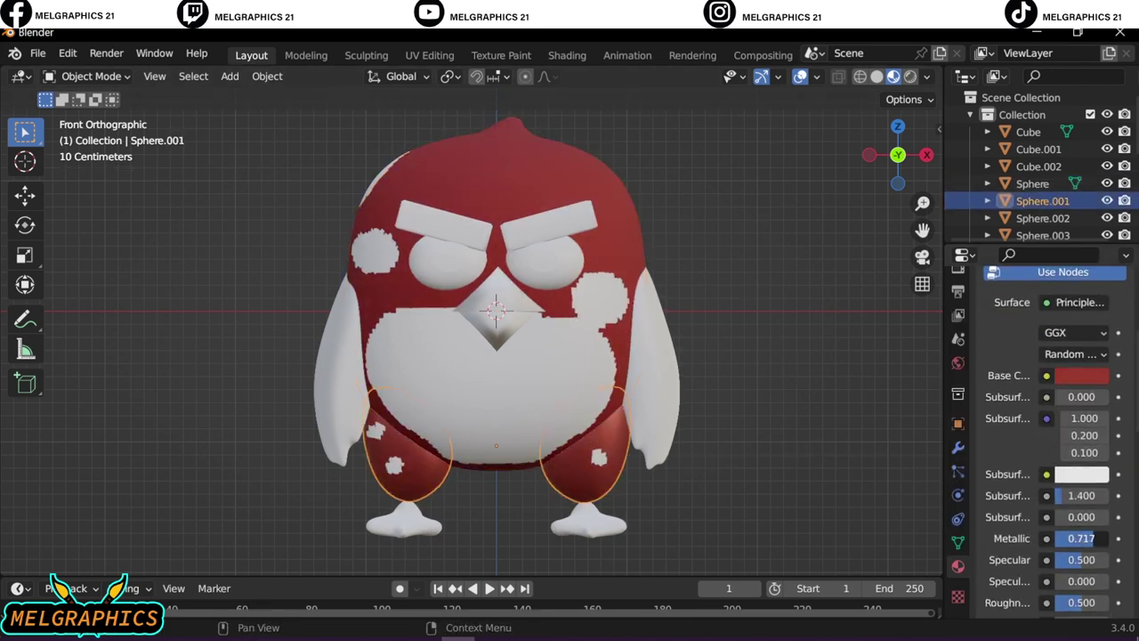
pyautogui.write('0.630')
pyautogui.press('Return')
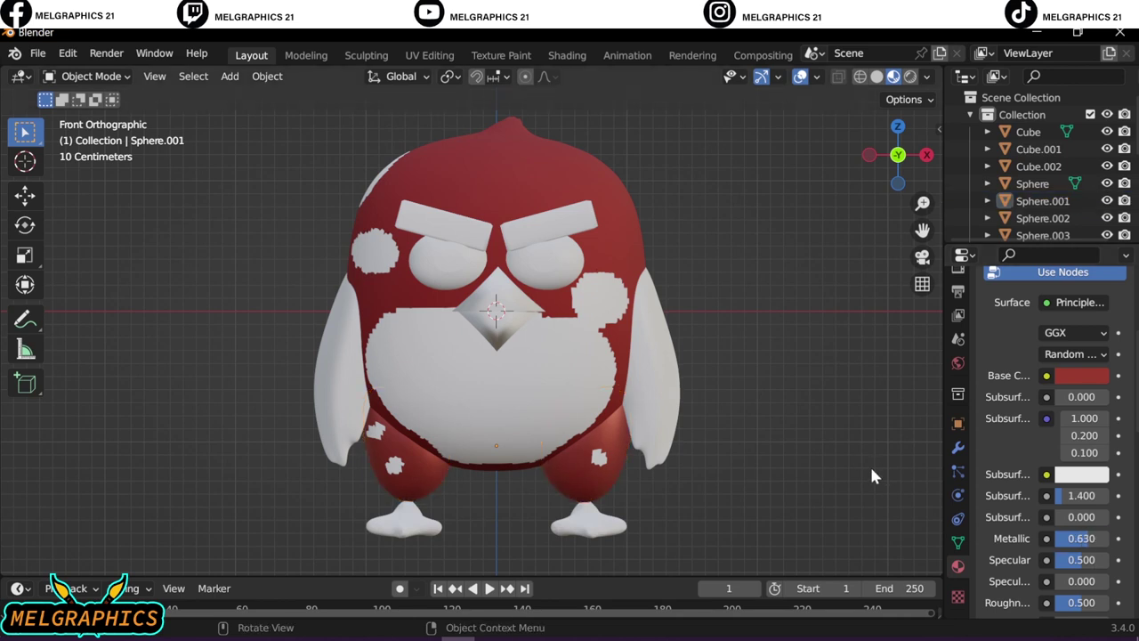
pyautogui.click(628, 412)
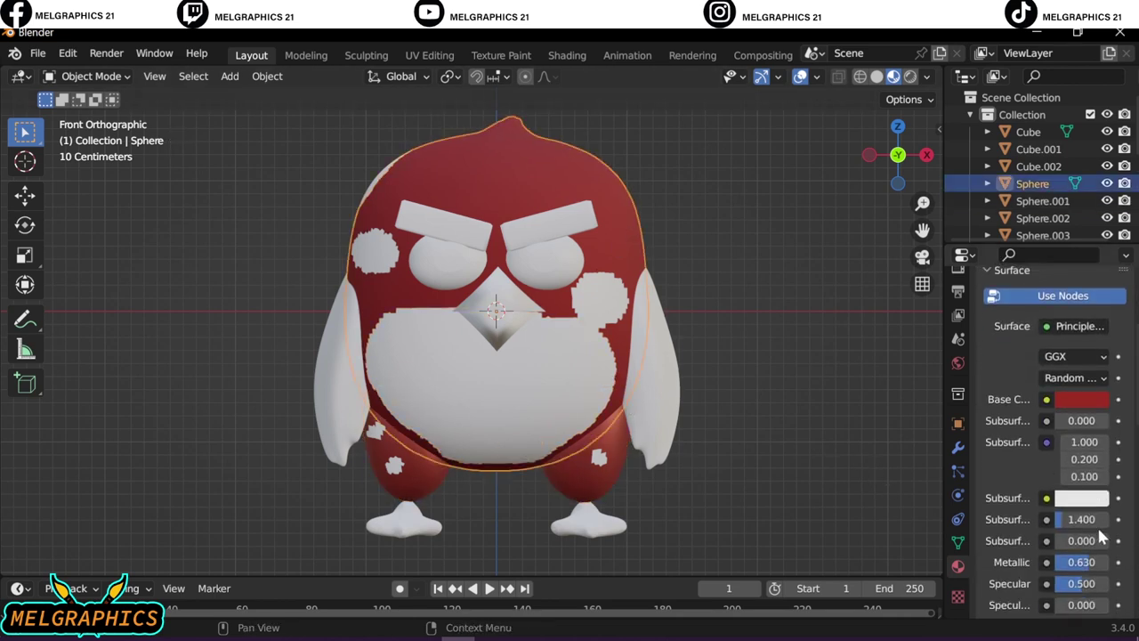
pyautogui.click(620, 437)
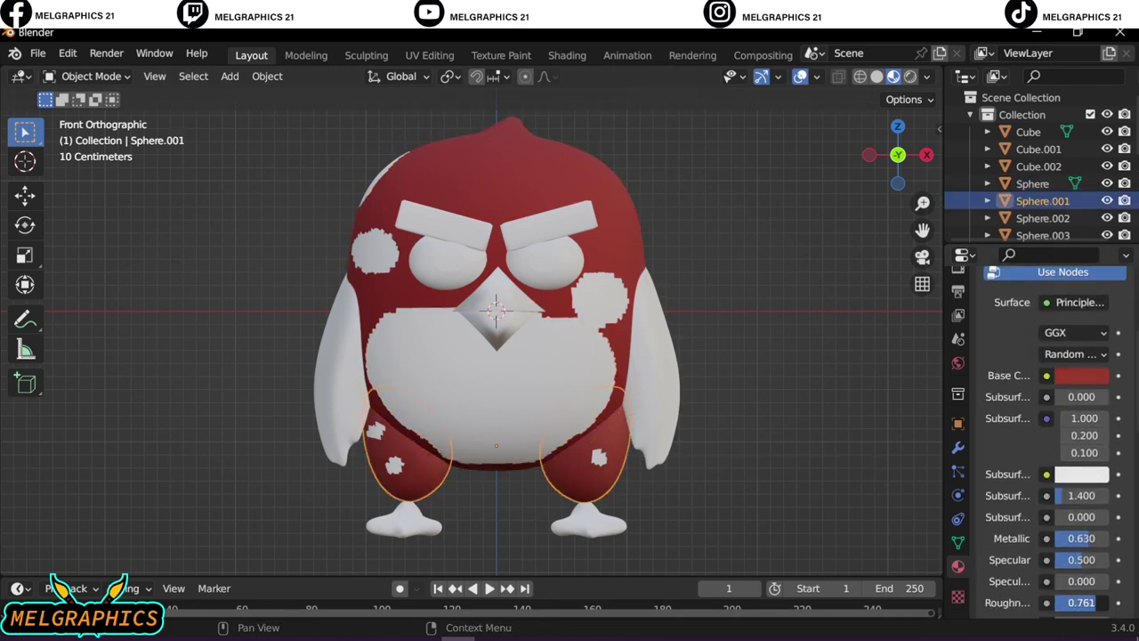
pyautogui.click(1093, 601)
# Give the wings a new red material with roughness 0.848
pyautogui.click(670, 390)
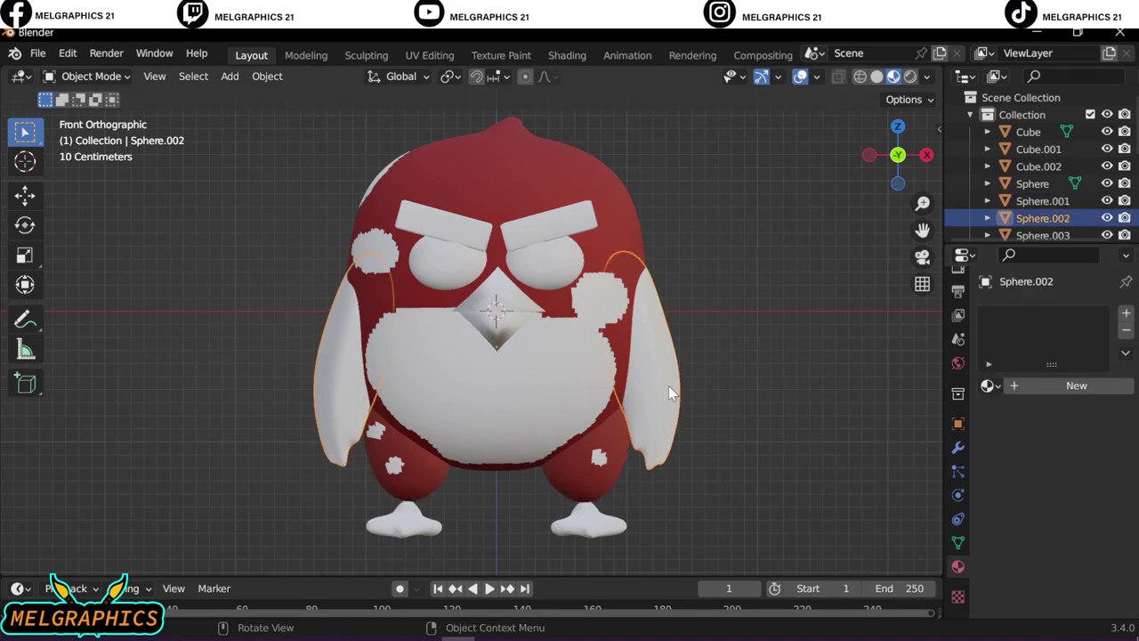
pyautogui.click(1068, 385)
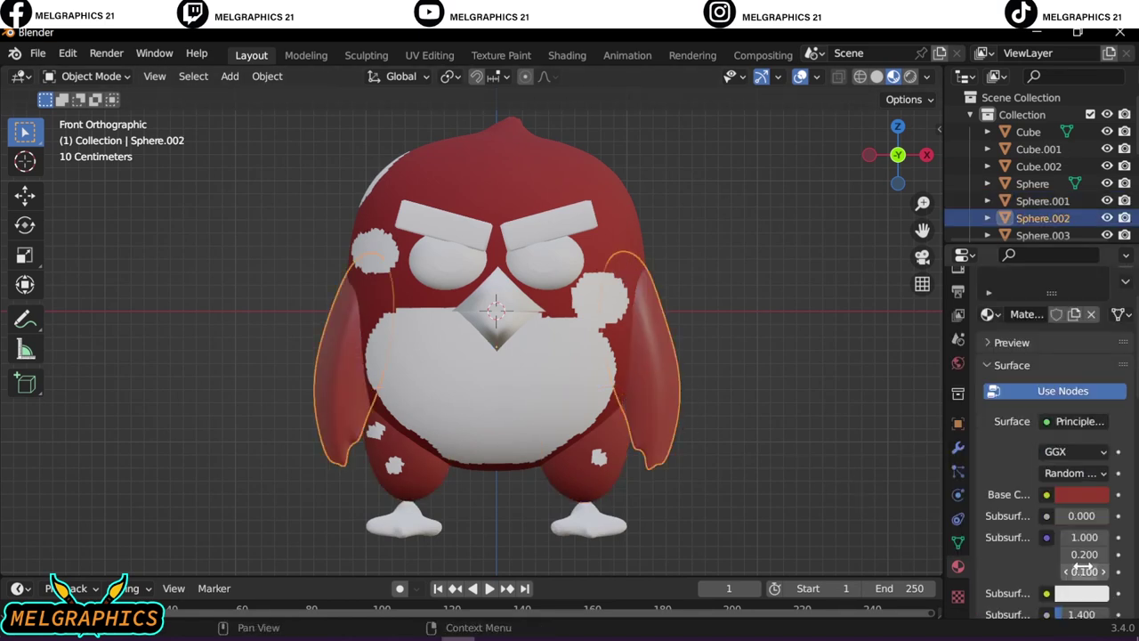
pyautogui.scroll(-5, 1068, 445)
pyautogui.doubleClick(1081, 531)
pyautogui.press('Return')
pyautogui.click(599, 416)
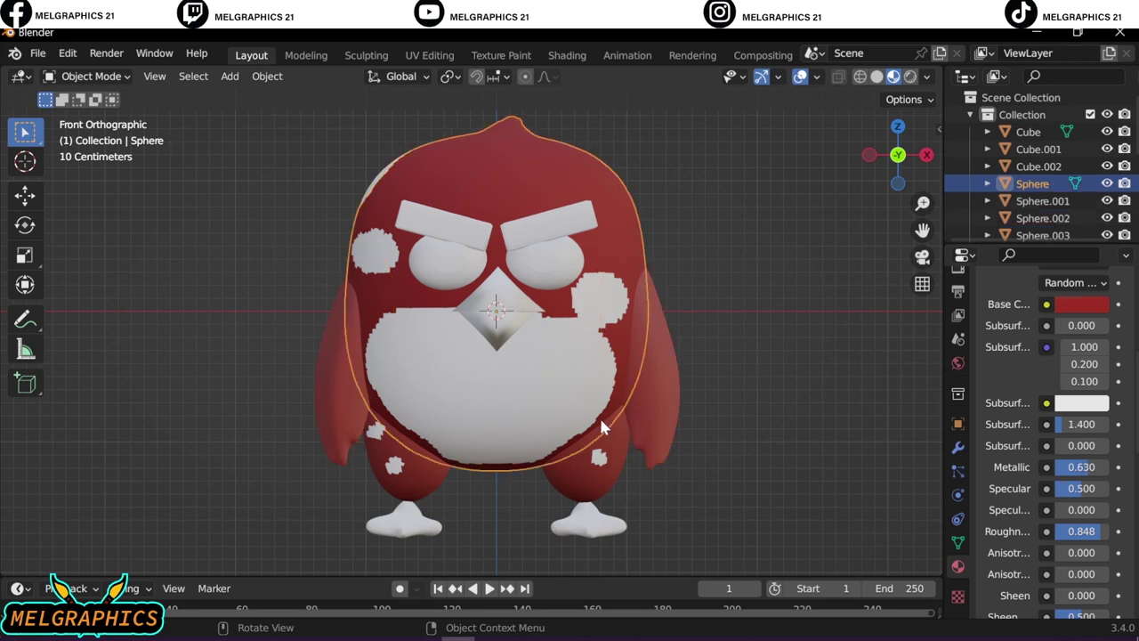
pyautogui.click(641, 383)
# Add a new material to the feet and set its base colour to yellow
pyautogui.click(827, 461)
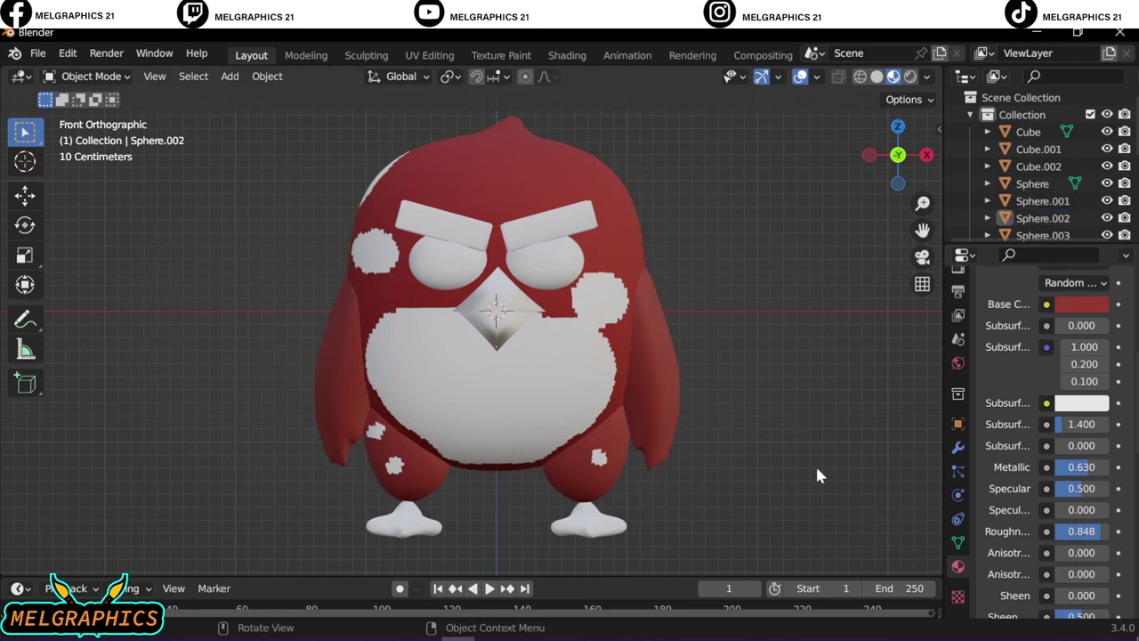
pyautogui.click(608, 534)
pyautogui.click(1075, 384)
pyautogui.click(1081, 565)
pyautogui.click(987, 419)
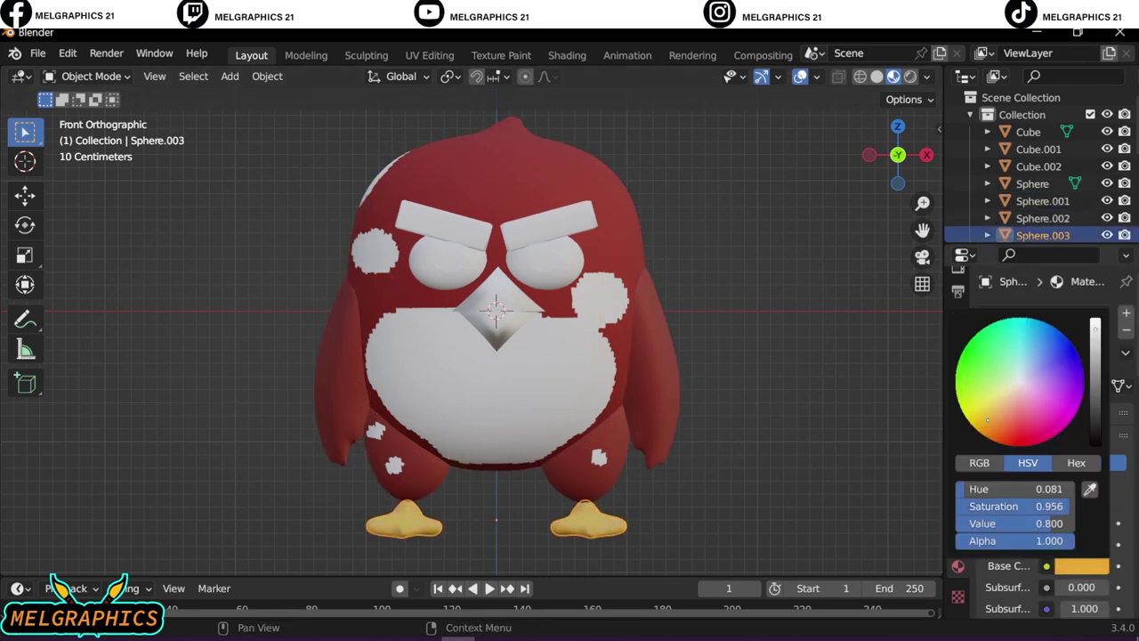
pyautogui.click(750, 508)
# Apply Shade Smooth to the feet, then select the beak
pyautogui.click(587, 521)
pyautogui.rightClick(572, 305)
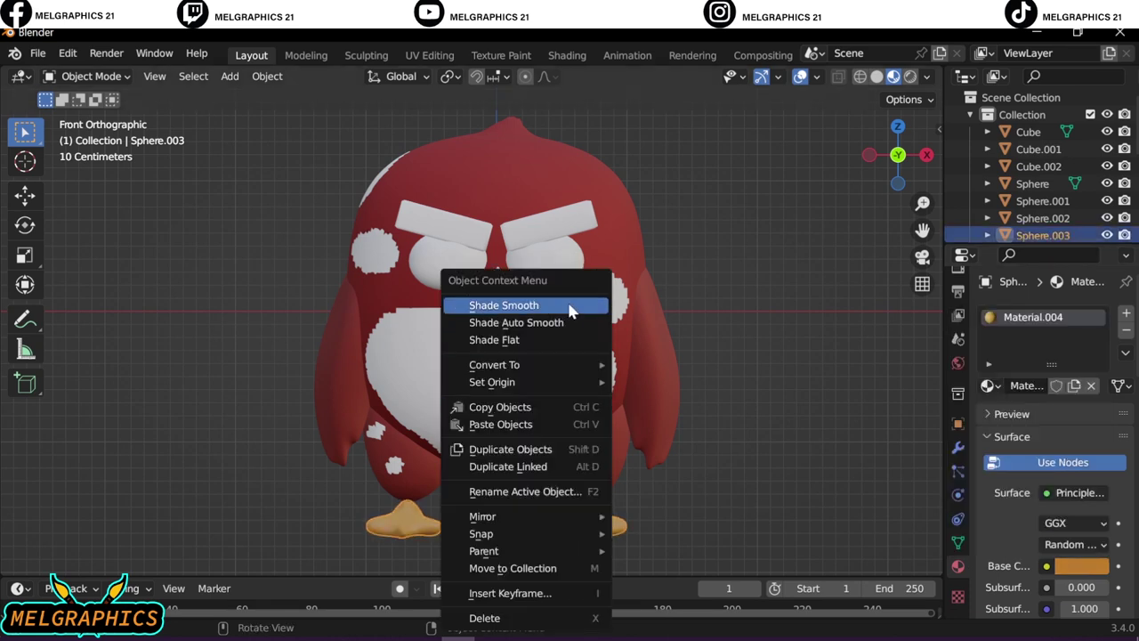
pyautogui.click(572, 305)
pyautogui.click(810, 461)
pyautogui.click(497, 285)
# Give the beak its own golden yellow material
pyautogui.click(1081, 565)
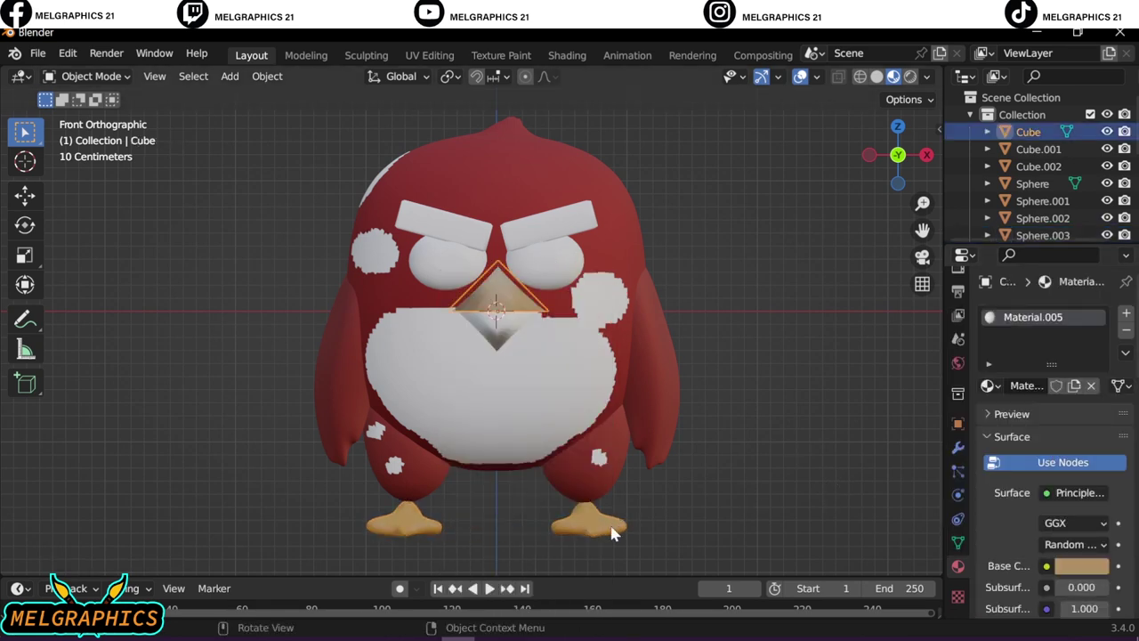
pyautogui.click(1081, 565)
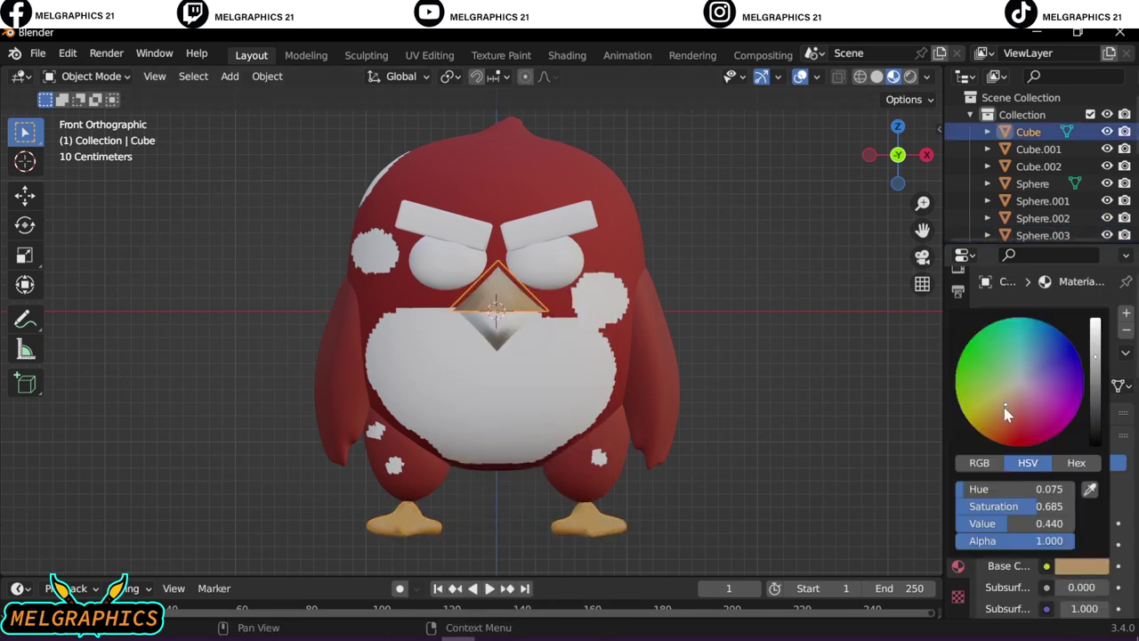
pyautogui.click(511, 319)
# Give the eyebrows a new black material with a metallic value of 0.489
pyautogui.click(1038, 167)
pyautogui.click(1077, 385)
pyautogui.click(1080, 491)
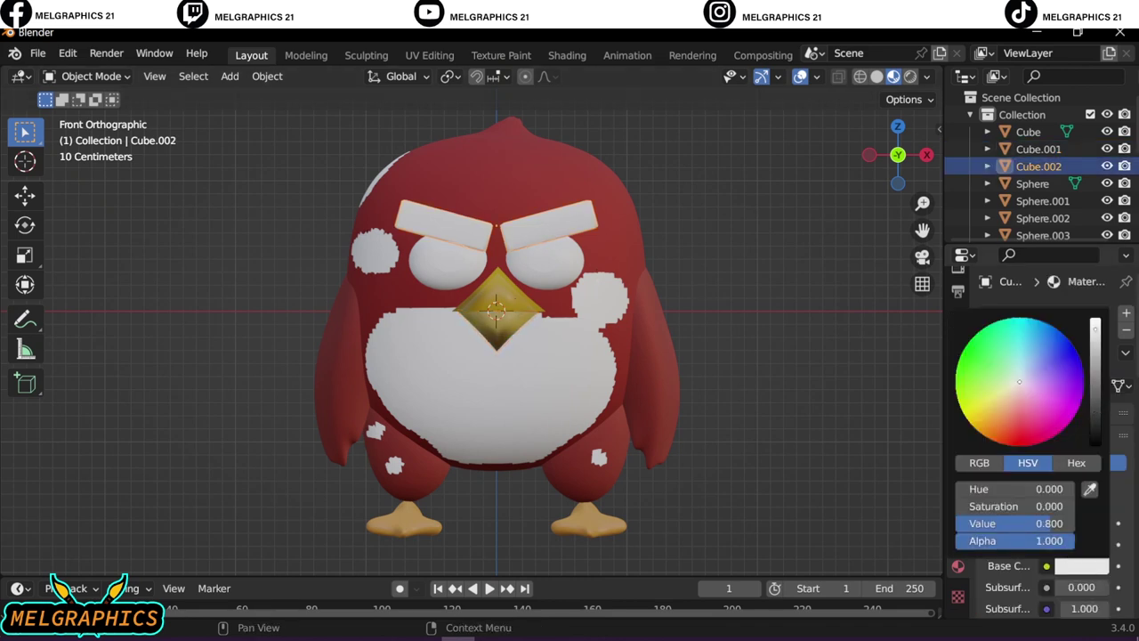
pyautogui.moveTo(1068, 516); pyautogui.dragTo(978, 516)
pyautogui.scroll(-3, 1082, 534)
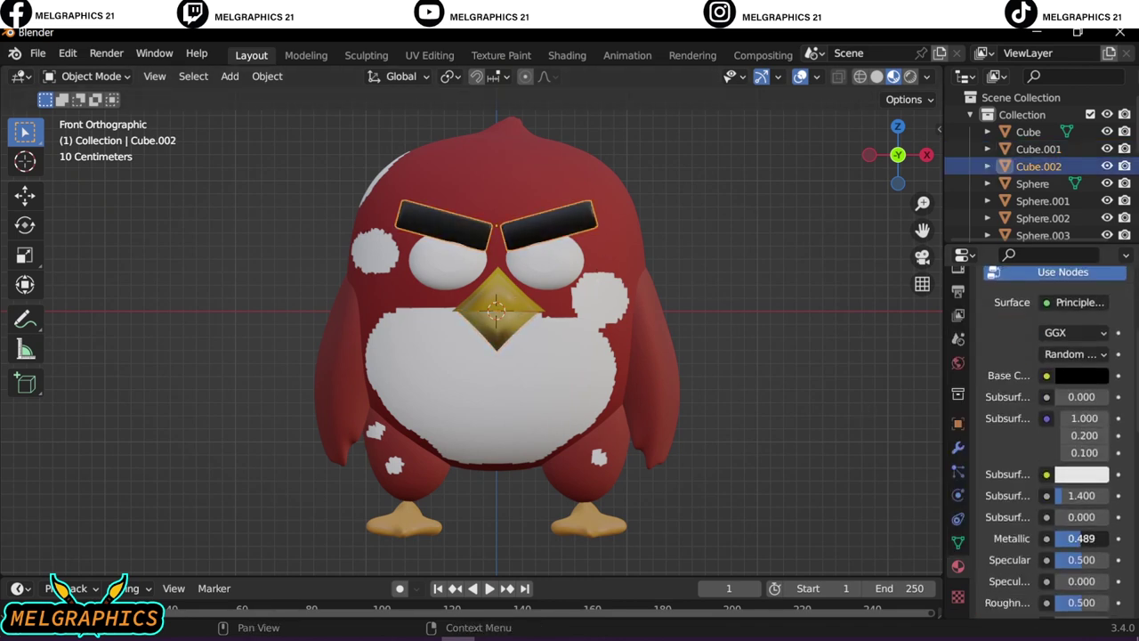
pyautogui.click(609, 307)
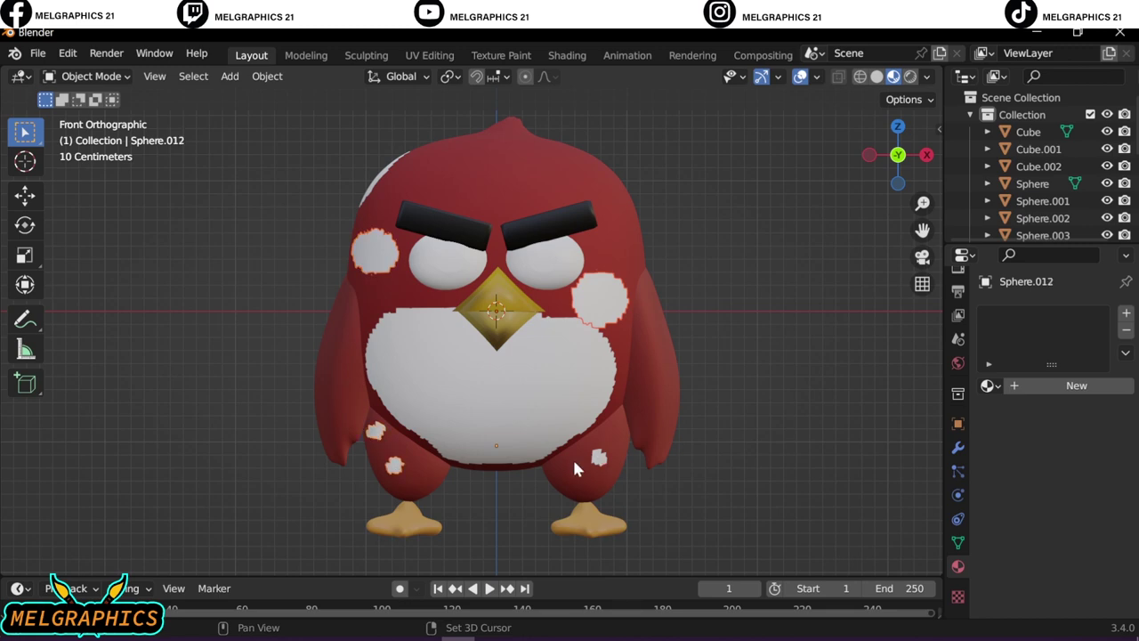
# Recolour the first white body patch a darker red
pyautogui.moveTo(572, 456)
pyautogui.mouseDown(button='middle')
pyautogui.moveTo(762, 323)
pyautogui.moveTo(539, 380)
pyautogui.mouseUp(button='middle')
pyautogui.click(539, 380)
pyautogui.press('KP_1')
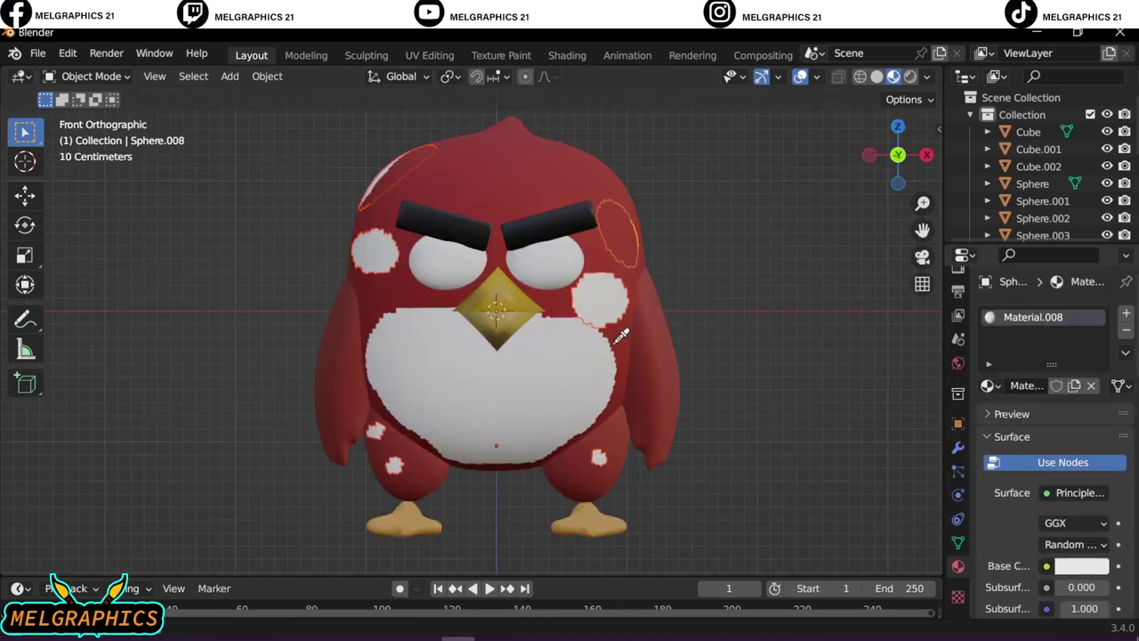
pyautogui.click(1103, 578)
pyautogui.moveTo(872, 401)
pyautogui.mouseDown(button='middle')
pyautogui.moveTo(811, 357)
pyautogui.moveTo(409, 403)
pyautogui.moveTo(608, 435)
pyautogui.moveTo(463, 418)
pyautogui.mouseUp(button='middle')
pyautogui.press('KP_5')
pyautogui.click(330, 374)
# Add materials to the side patches and make the belly peach (HSV 0.040, 0.668, 0.631)
pyautogui.click(1068, 385)
pyautogui.click(1077, 565)
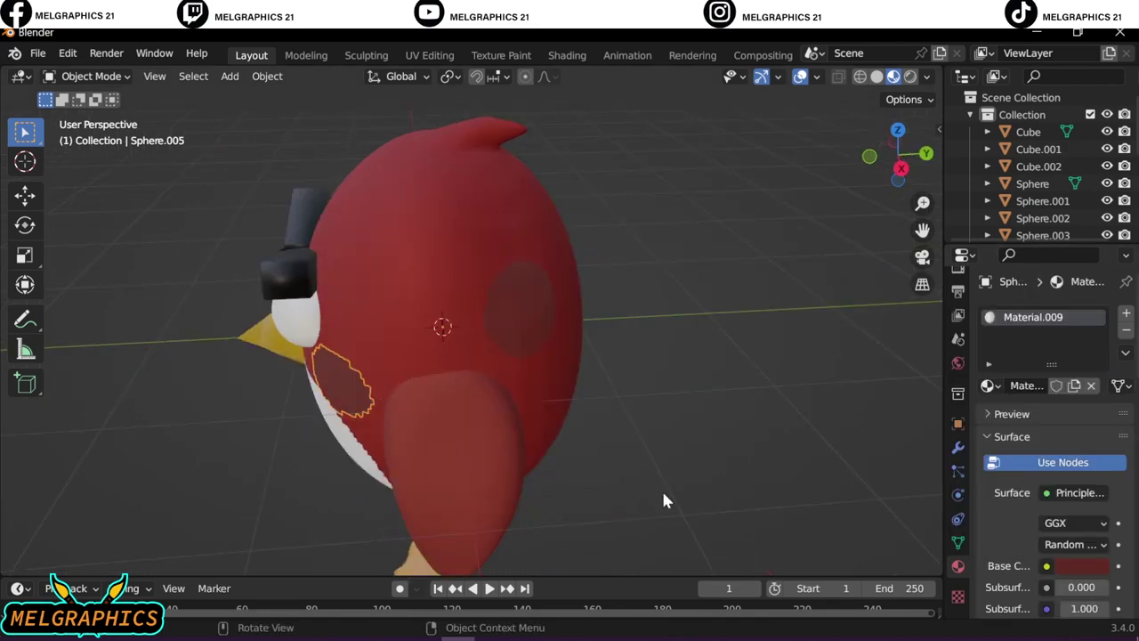
pyautogui.moveTo(661, 489); pyautogui.dragTo(552, 445, button='middle')
pyautogui.click(427, 242)
pyautogui.click(1034, 390)
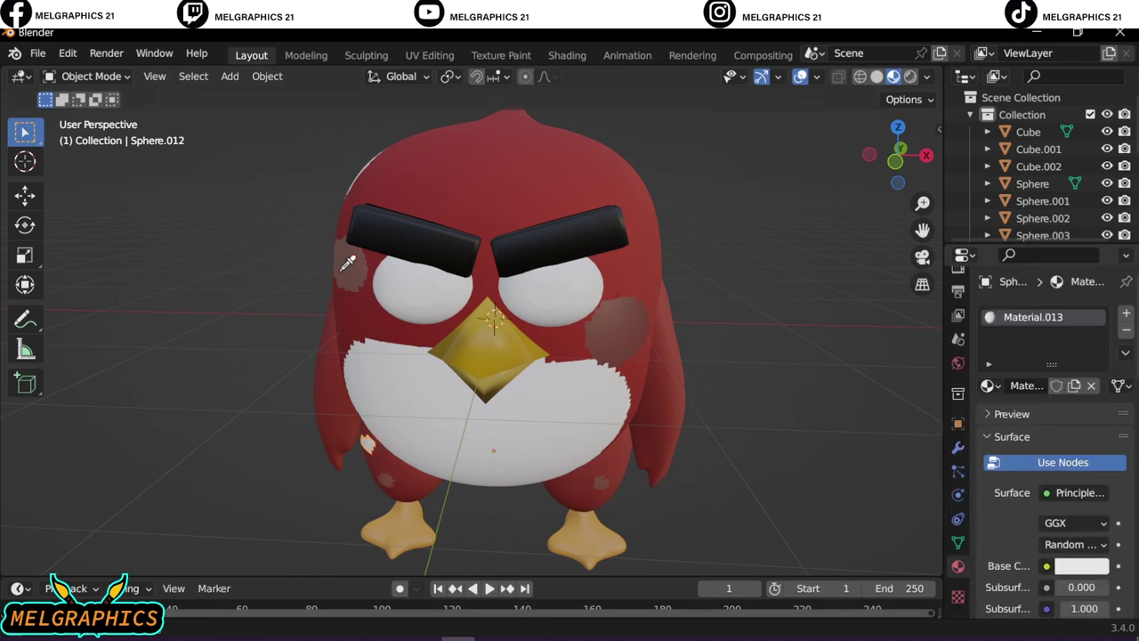
pyautogui.press('KP_1')
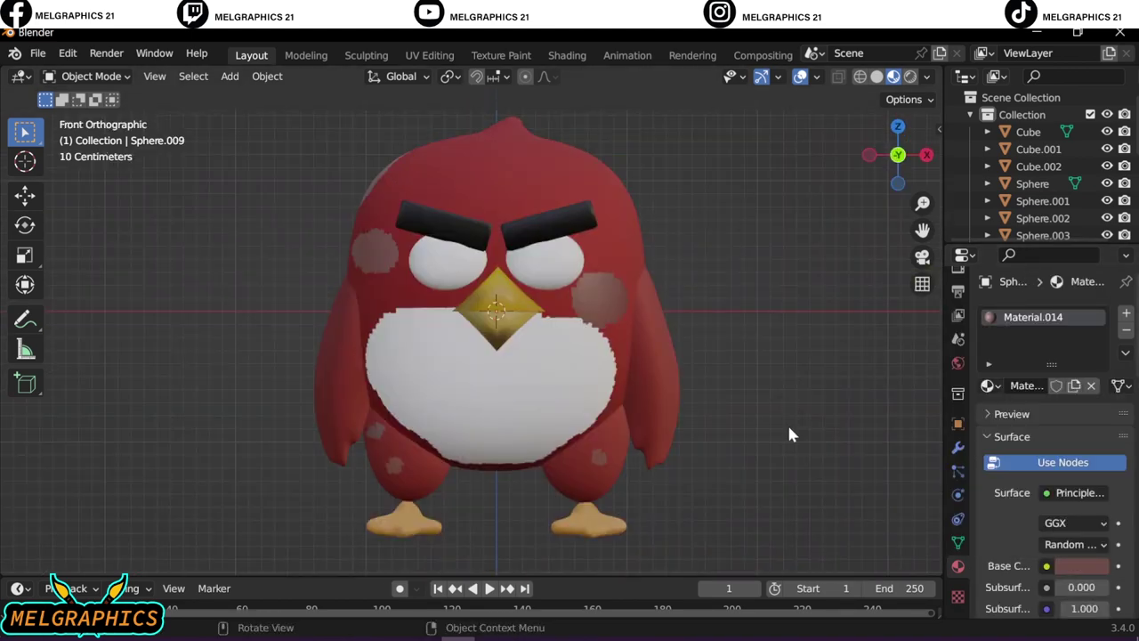
pyautogui.click(513, 417)
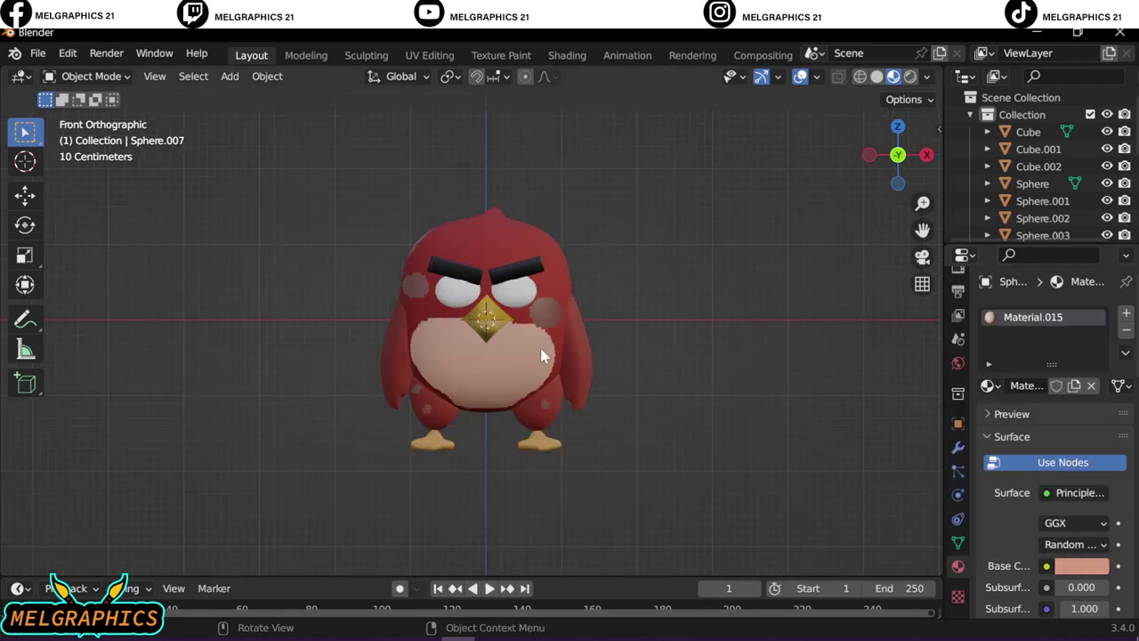
# Give the left pupil a new black material with lowered roughness
pyautogui.click(556, 249)
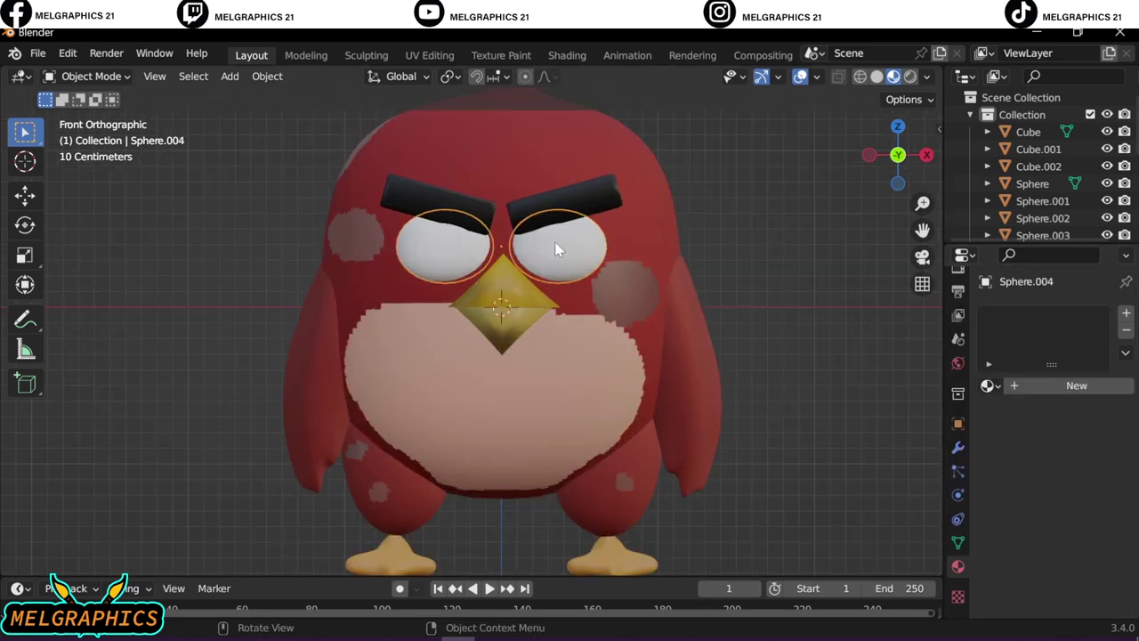
pyautogui.click(1065, 386)
pyautogui.click(1081, 564)
pyautogui.scroll(-5, 1074, 518)
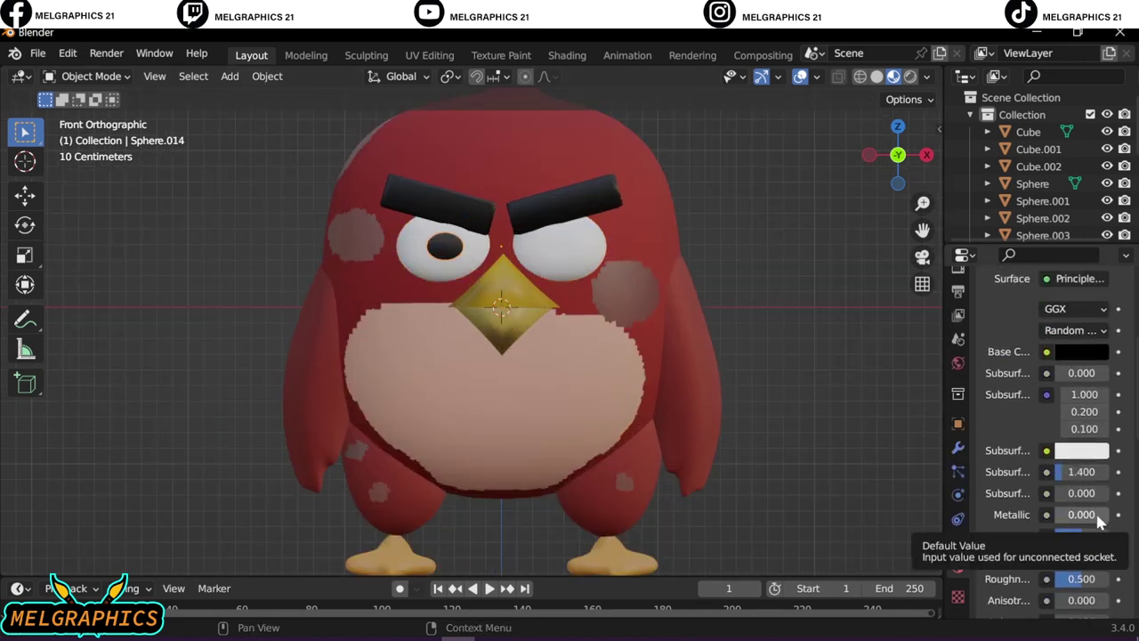
pyautogui.scroll(-2, 1090, 543)
pyautogui.moveTo(1081, 531); pyautogui.dragTo(1023, 531)
# Give the right pupil a new black material as well
pyautogui.click(561, 254)
pyautogui.click(1065, 385)
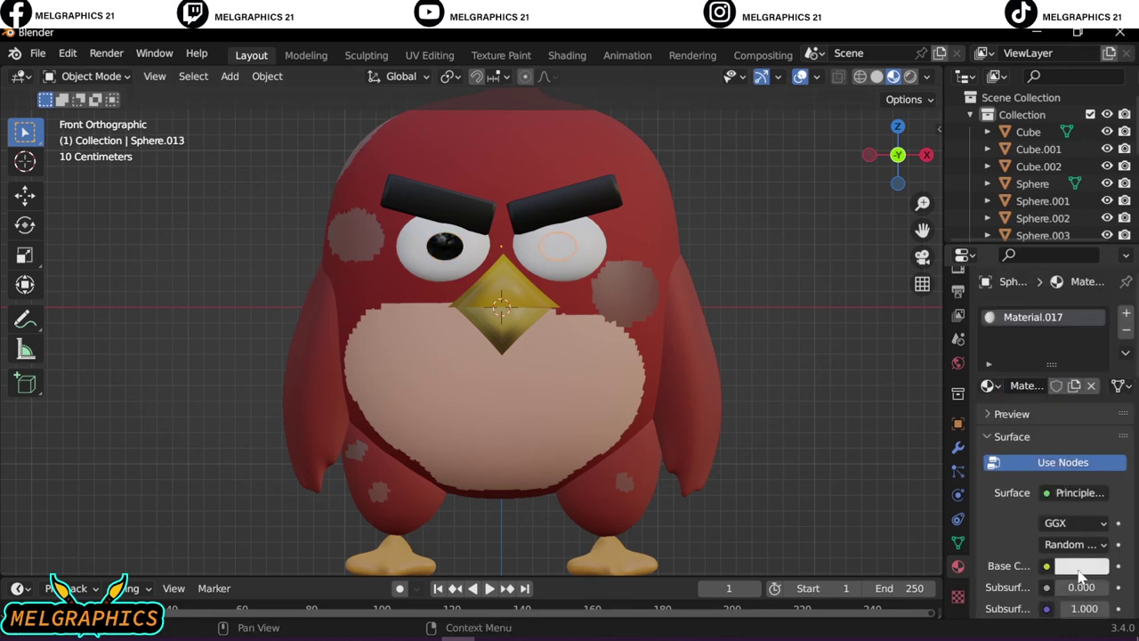
pyautogui.click(1081, 575)
pyautogui.scroll(-2, 452, 300)
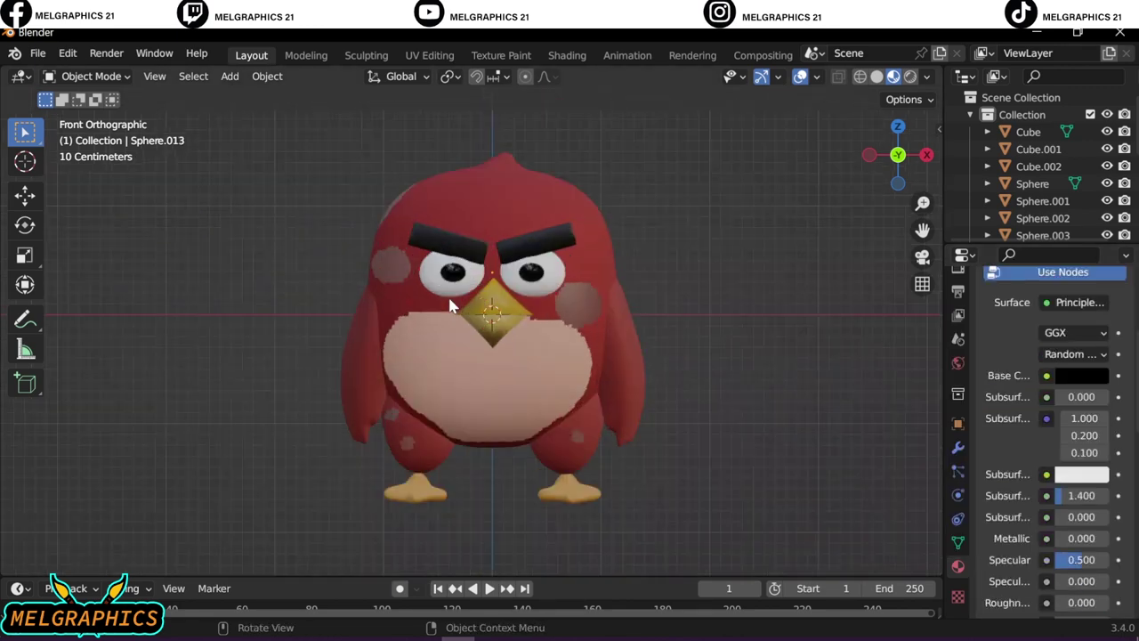
pyautogui.moveTo(452, 300); pyautogui.dragTo(572, 342, button='middle')
pyautogui.press('KP_1')
pyautogui.scroll(5, 534, 233)
# In Edit Mode, circle-select the iris faces and separate them into their own object
pyautogui.scroll(-3, 472, 329)
pyautogui.click(294, 231)
pyautogui.click(89, 76)
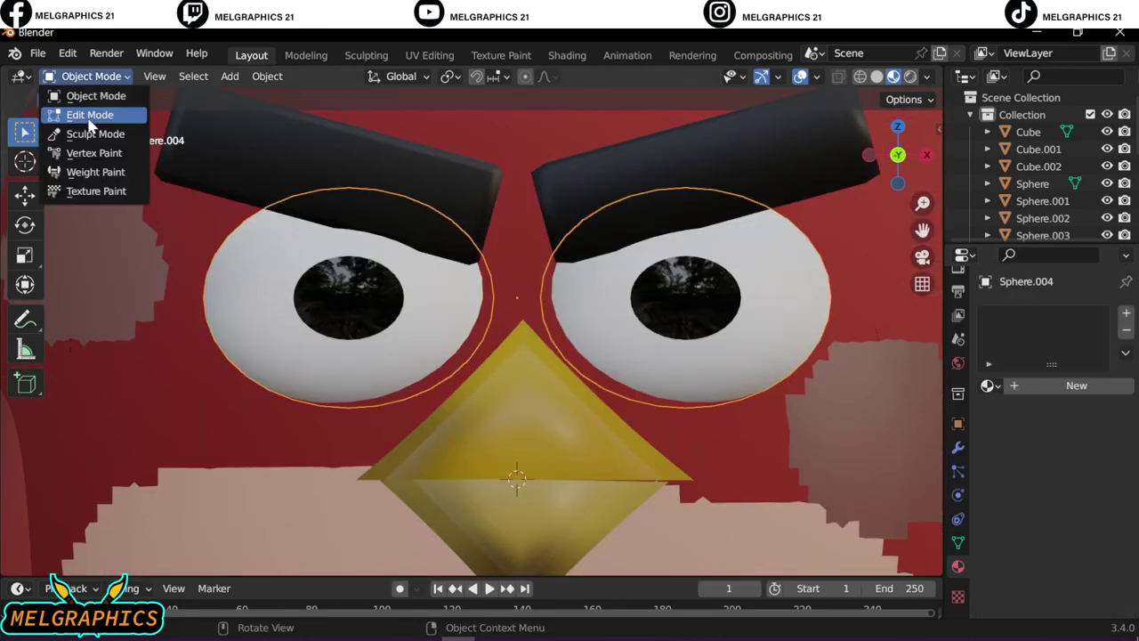
pyautogui.click(83, 112)
pyautogui.press('c')
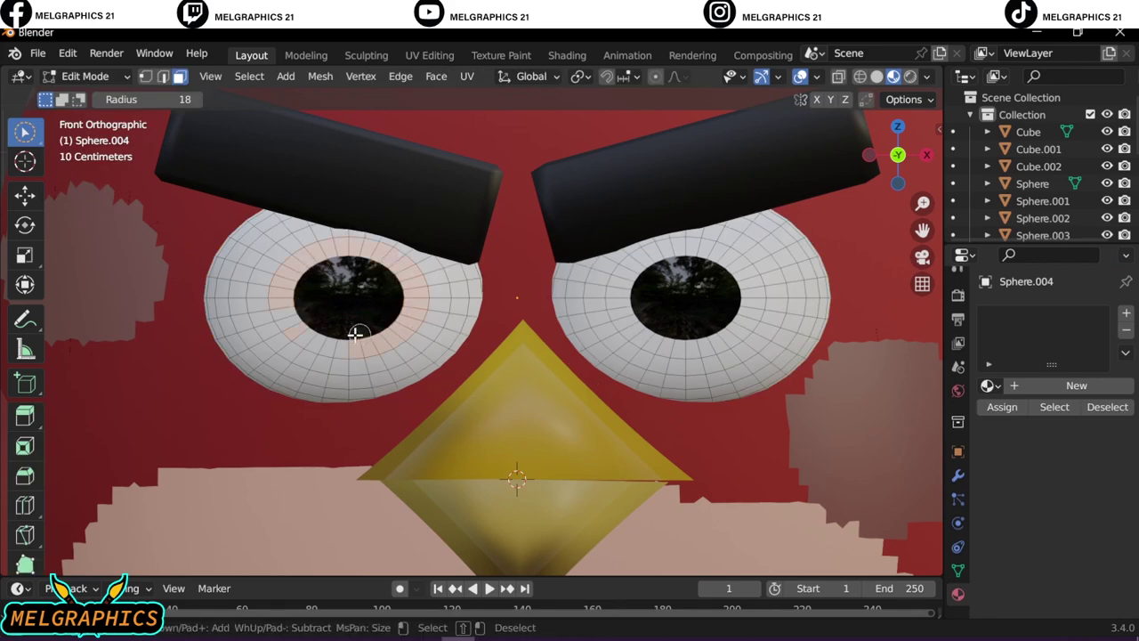
pyautogui.rightClick(703, 329)
pyautogui.click(89, 76)
pyautogui.click(78, 94)
# Give the iris rings a dark orange-brown material and select the left cheek patch's colour
pyautogui.scroll(-1, 591, 336)
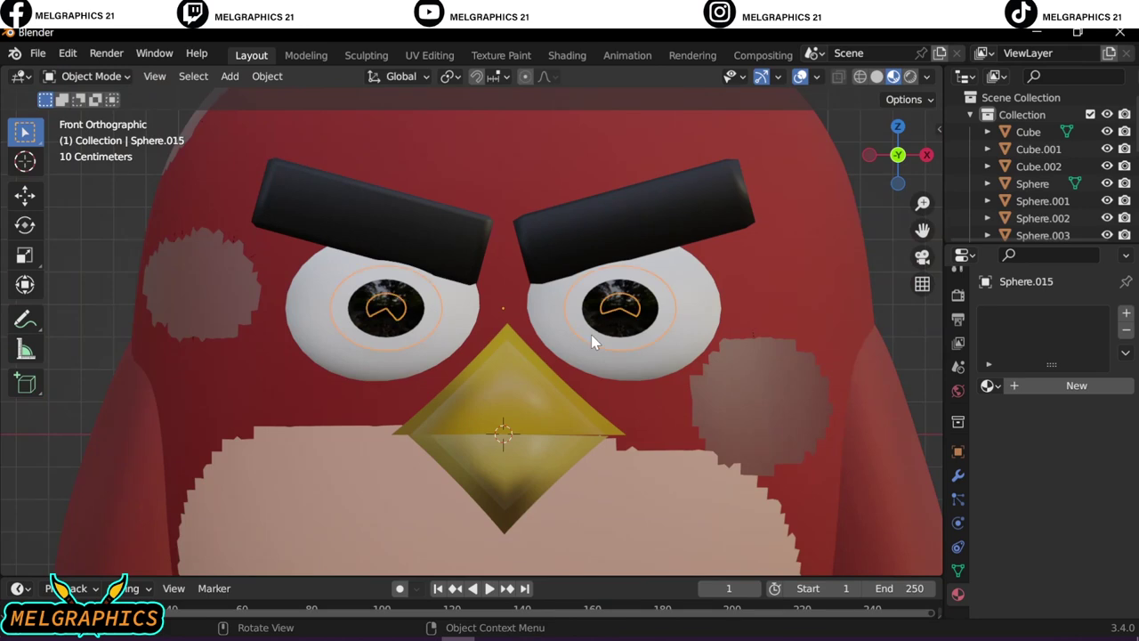
pyautogui.click(1053, 393)
pyautogui.click(1077, 566)
pyautogui.click(995, 430)
pyautogui.moveTo(1094, 339); pyautogui.dragTo(1094, 372)
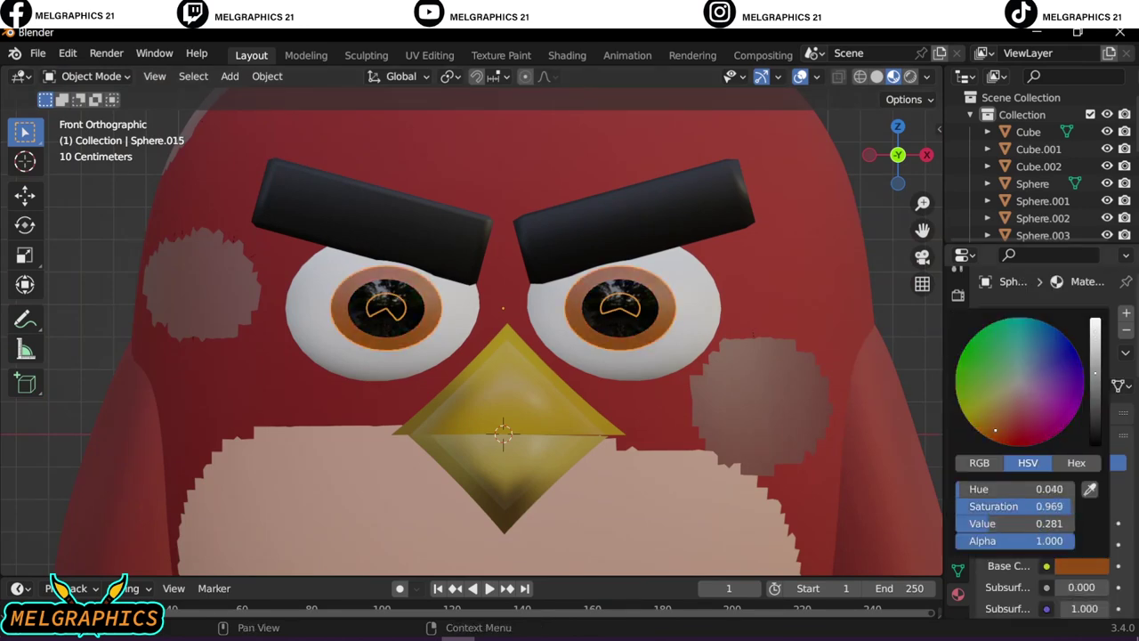
pyautogui.scroll(-6, 424, 502)
pyautogui.scroll(2, 340, 440)
pyautogui.click(340, 309)
pyautogui.click(1077, 566)
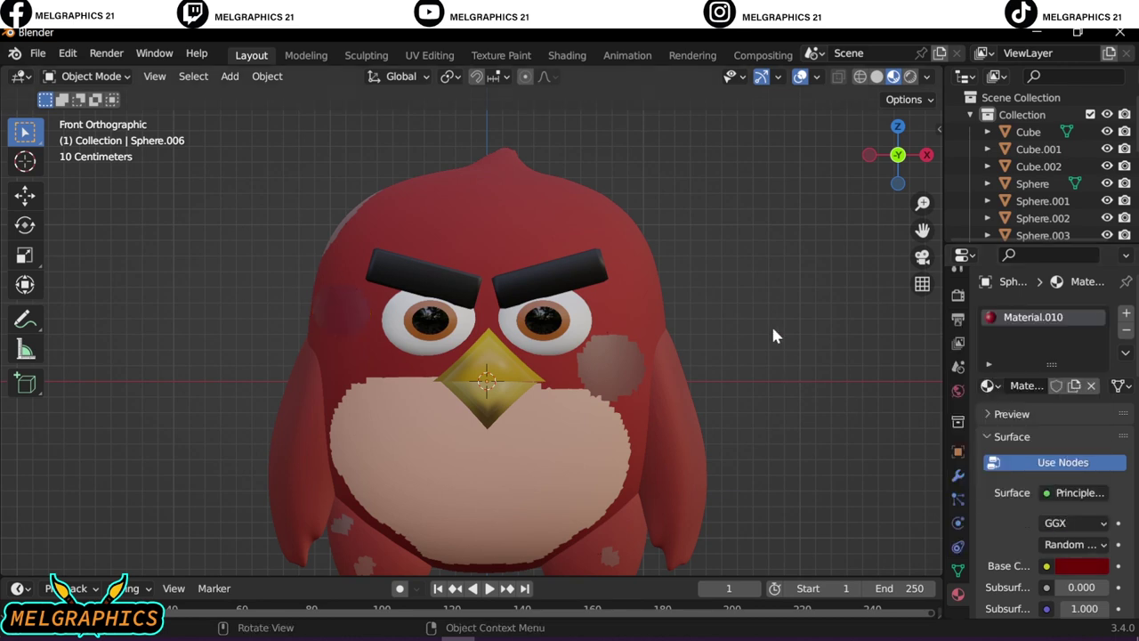
# Darken the left cheek, the right cheek and a small body spot to deep red
pyautogui.click(1076, 566)
pyautogui.click(609, 375)
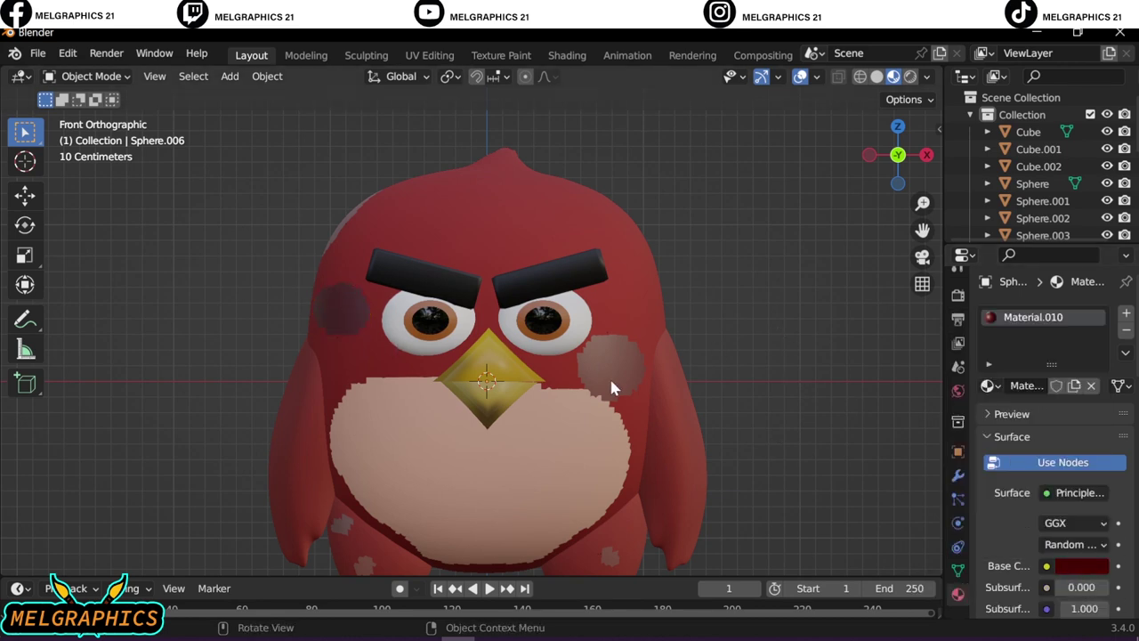
pyautogui.click(1078, 566)
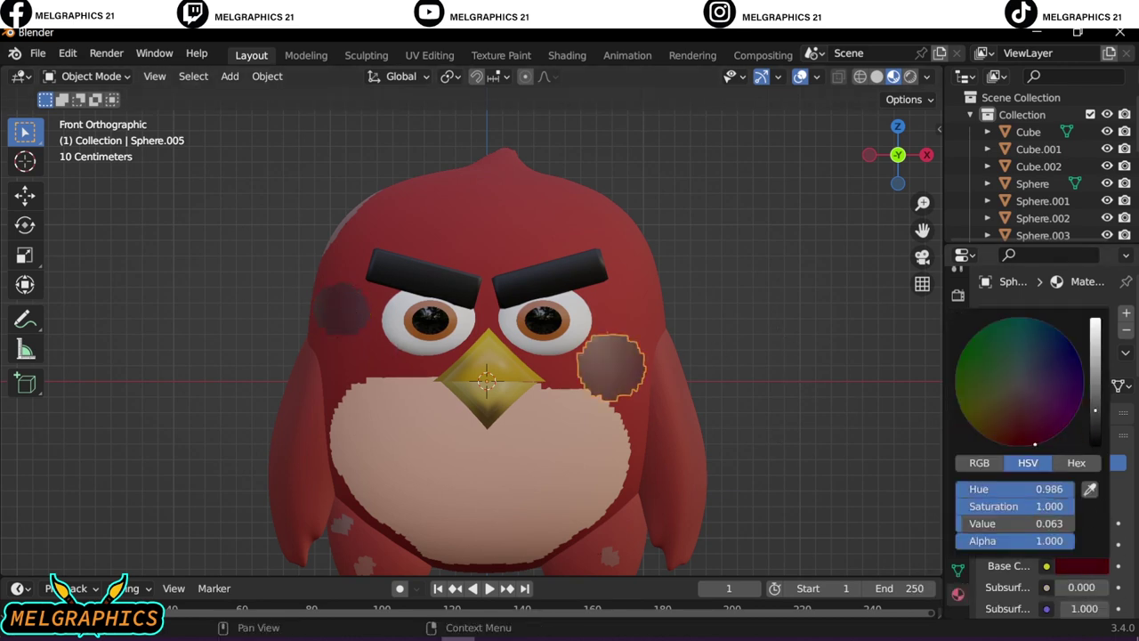
pyautogui.scroll(-5, 295, 464)
pyautogui.scroll(4, 325, 531)
pyautogui.click(382, 527)
pyautogui.click(1079, 566)
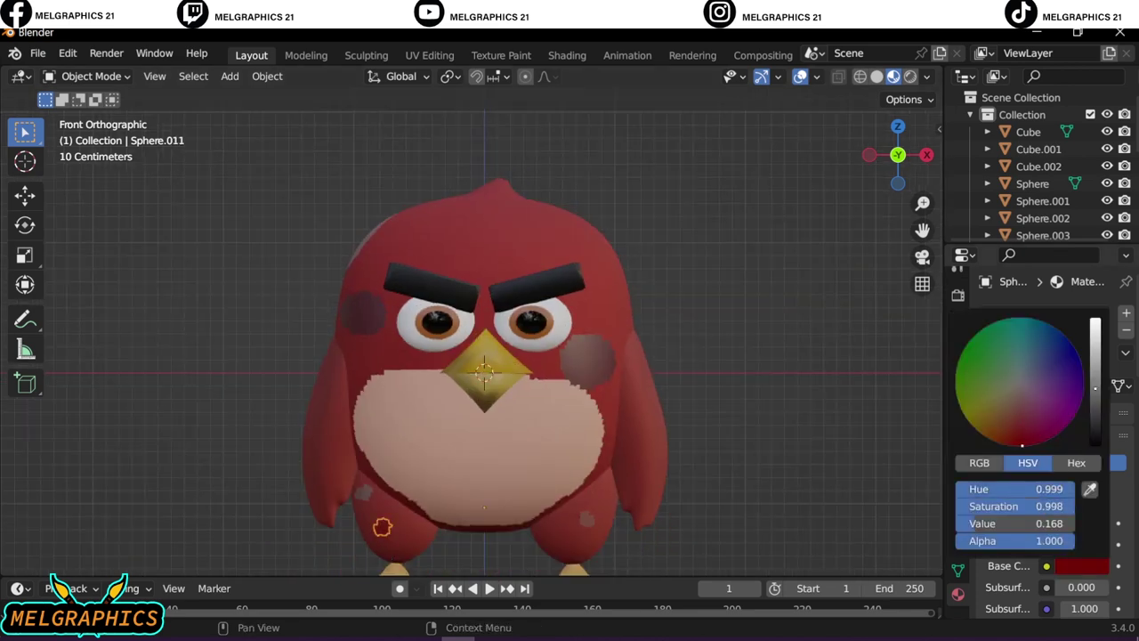
pyautogui.click(587, 360)
# Deepen the right cheek to dark red and recolour a spot on the lower body
pyautogui.click(1078, 566)
pyautogui.click(844, 449)
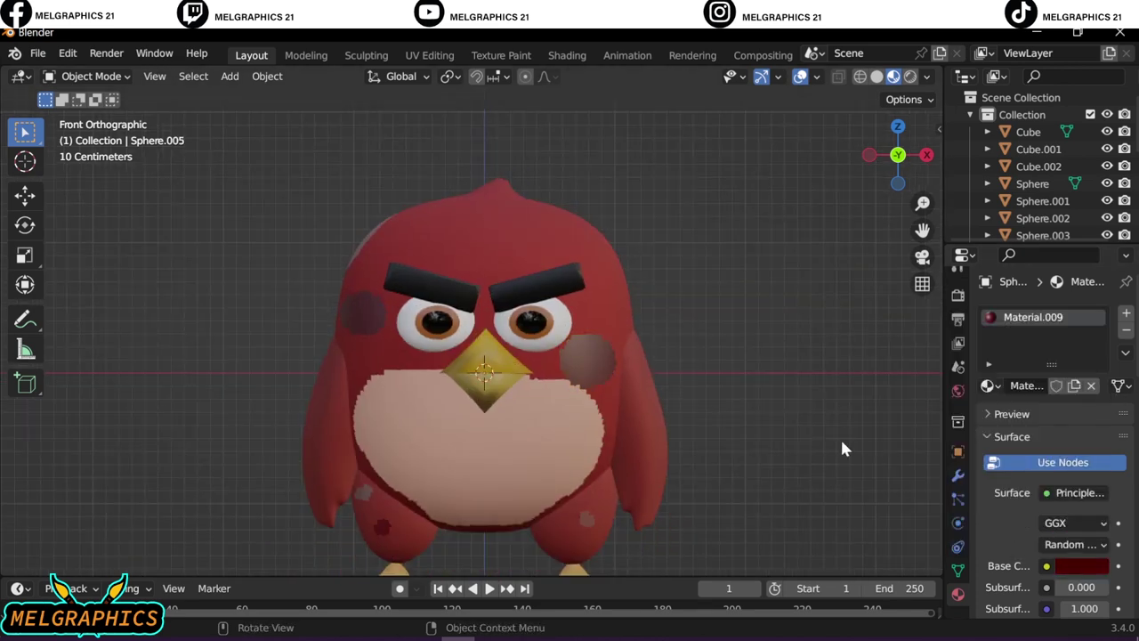
pyautogui.click(1084, 567)
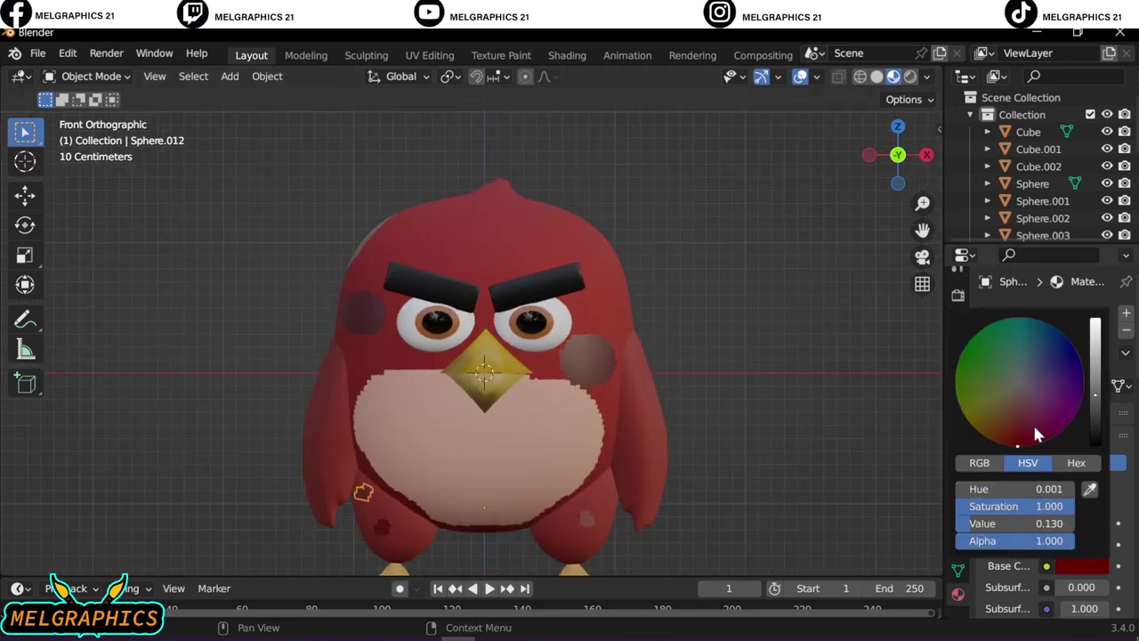
pyautogui.click(586, 520)
pyautogui.click(1079, 566)
# Recolour the patch spheres on the bird's side and back deep dark red
pyautogui.scroll(-5, 707, 457)
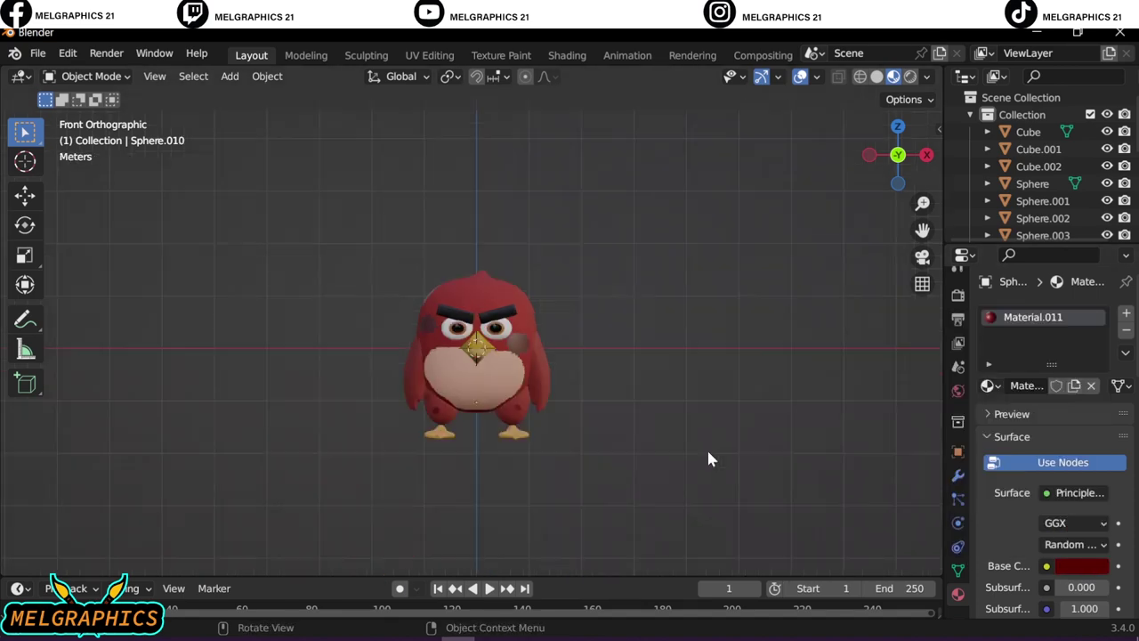
pyautogui.scroll(5, 382, 352)
pyautogui.moveTo(383, 352); pyautogui.dragTo(498, 338, button='middle')
pyautogui.click(424, 281)
pyautogui.click(1079, 566)
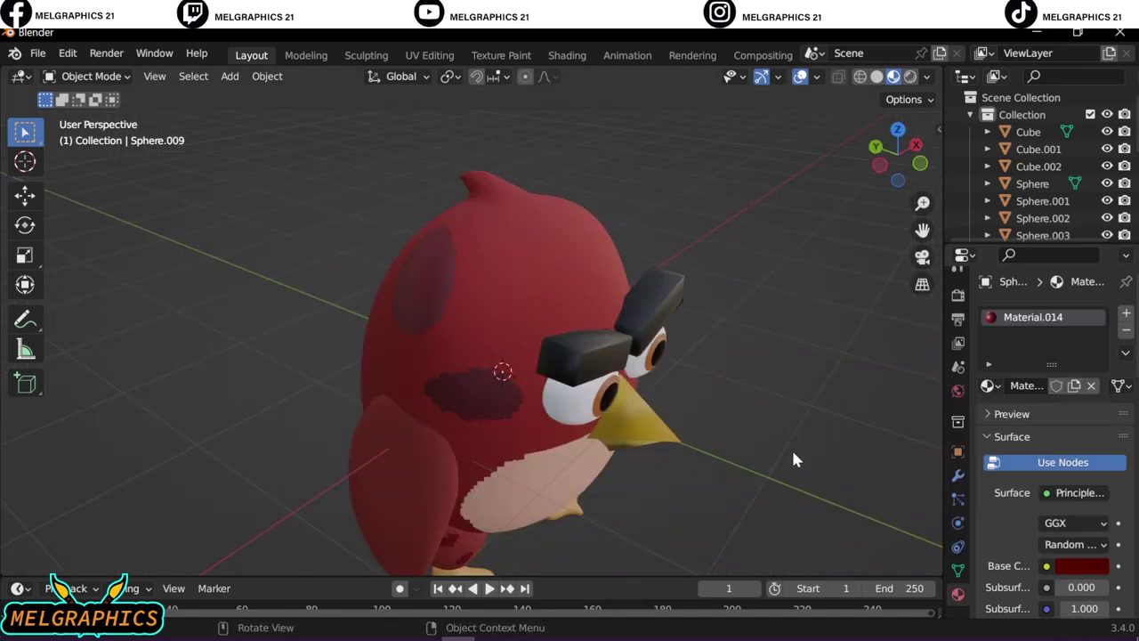
pyautogui.moveTo(793, 460); pyautogui.dragTo(623, 445, button='middle')
pyautogui.click(458, 271)
pyautogui.click(1084, 567)
pyautogui.press('KP_1')
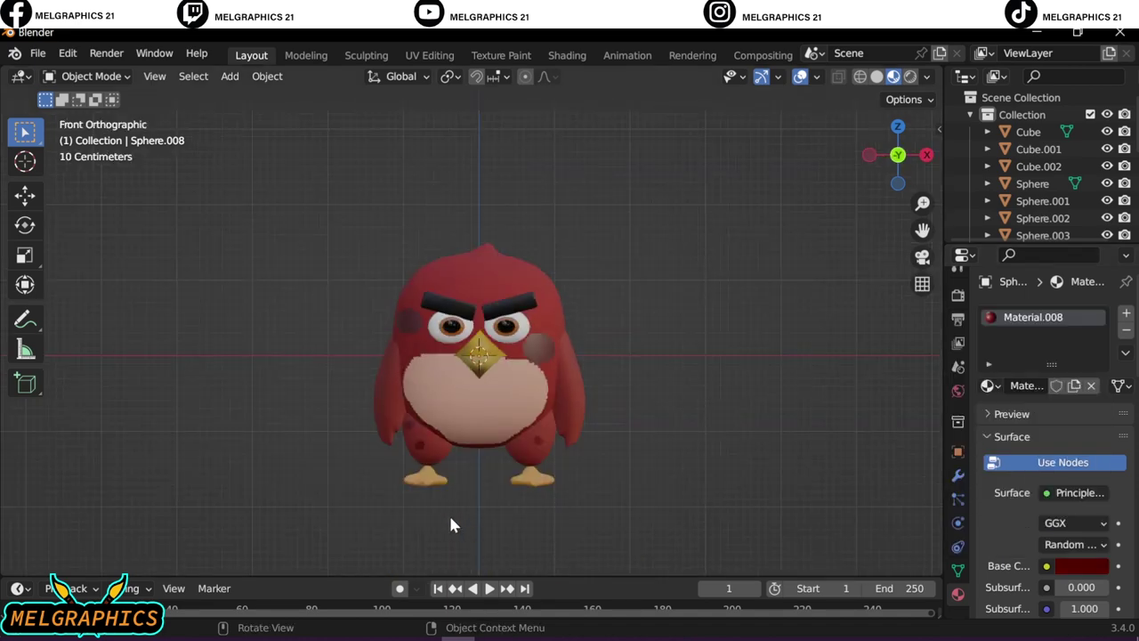
# Move the beak to a new position
pyautogui.scroll(3, 817, 381)
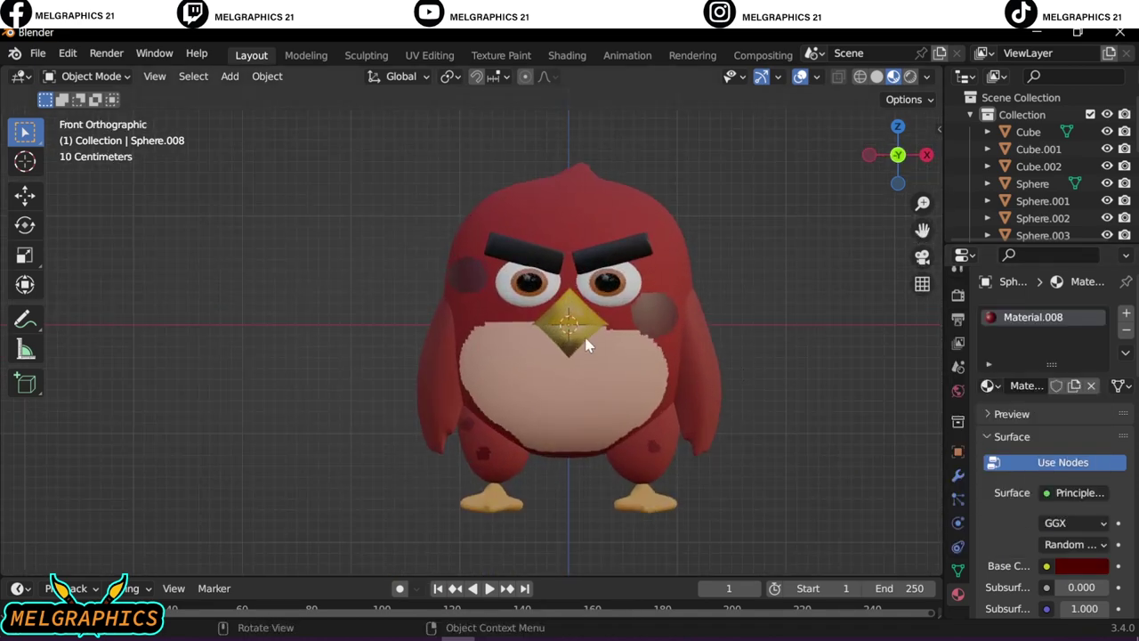
pyautogui.scroll(5, 785, 373)
pyautogui.click(512, 374)
pyautogui.press('g')
pyautogui.click(886, 396)
# Enter Edit Mode on the upper beak pyramid, Cube.001, with the Select Box tool active
pyautogui.click(886, 396)
pyautogui.scroll(4, 756, 407)
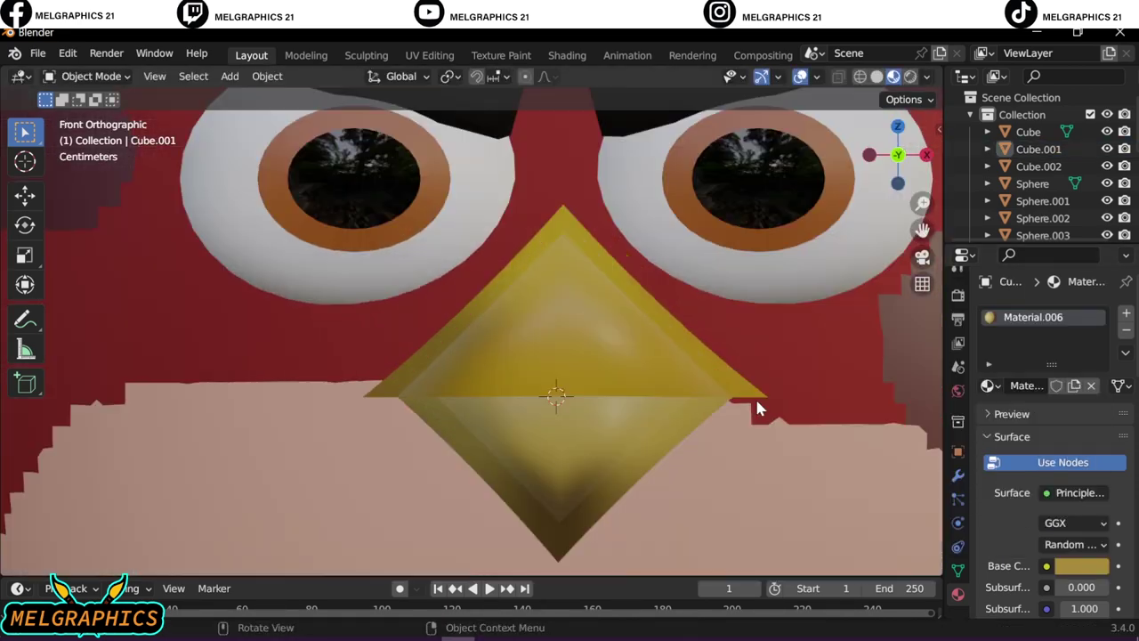
pyautogui.press('Tab')
pyautogui.rightClick(25, 130)
pyautogui.click(25, 130)
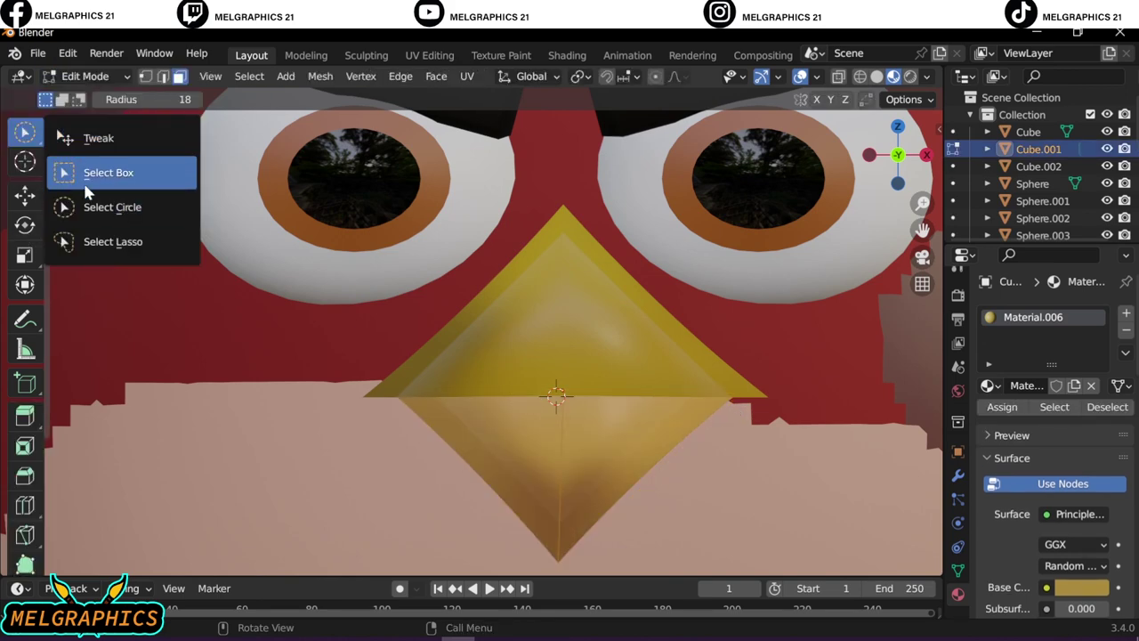